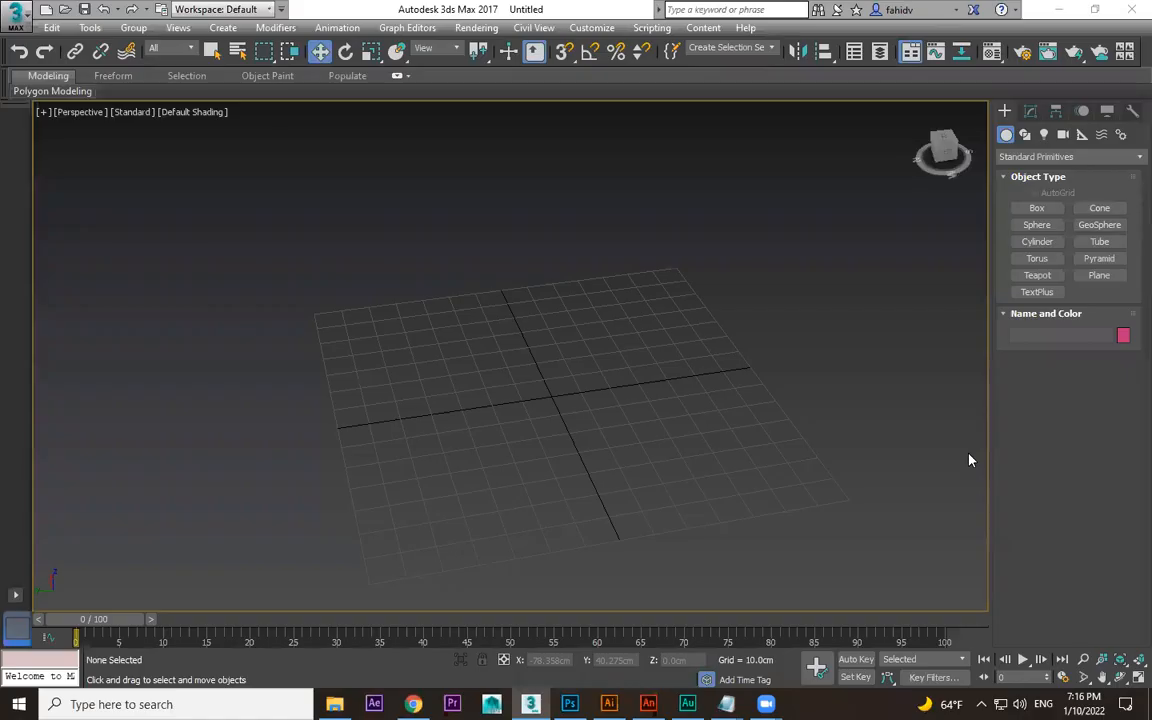
# Limit 3D snapping to Grid Points by disabling Endpoint and Midpoint, and try the snap on the home grid before switching it off.
pyautogui.keyDown('alt'); pyautogui.moveTo(734, 430); pyautogui.dragTo(694, 444, button='middle'); pyautogui.keyUp('alt')
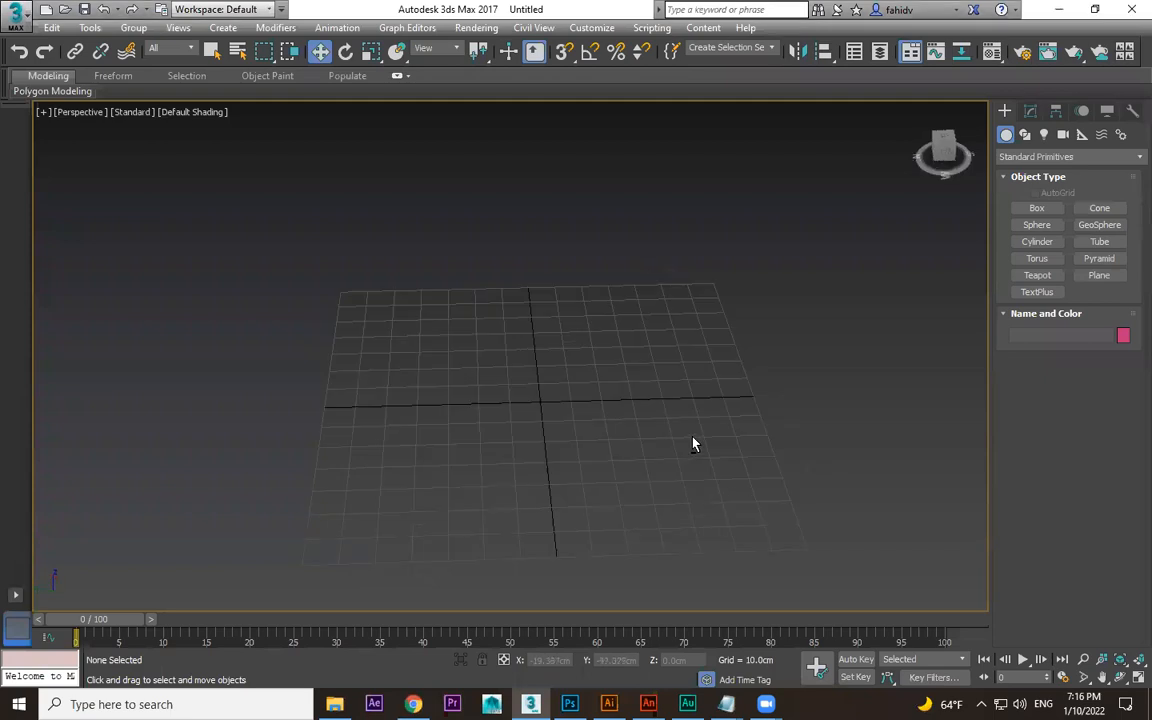
pyautogui.rightClick(563, 52)
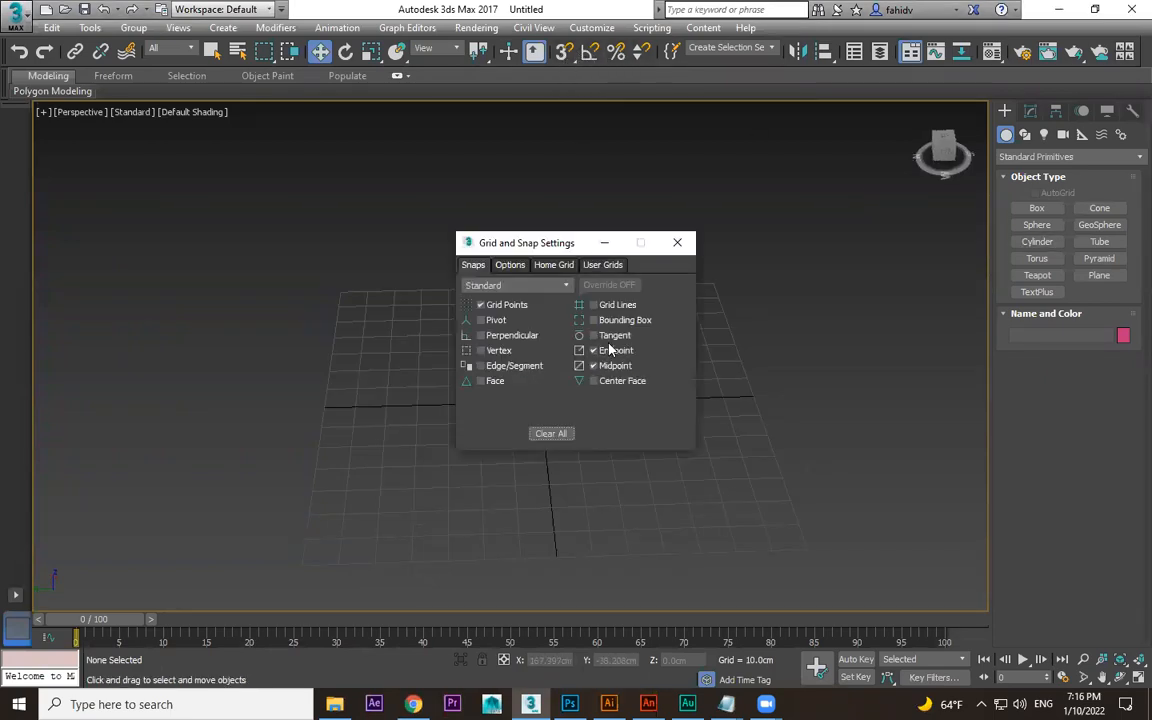
pyautogui.click(677, 242)
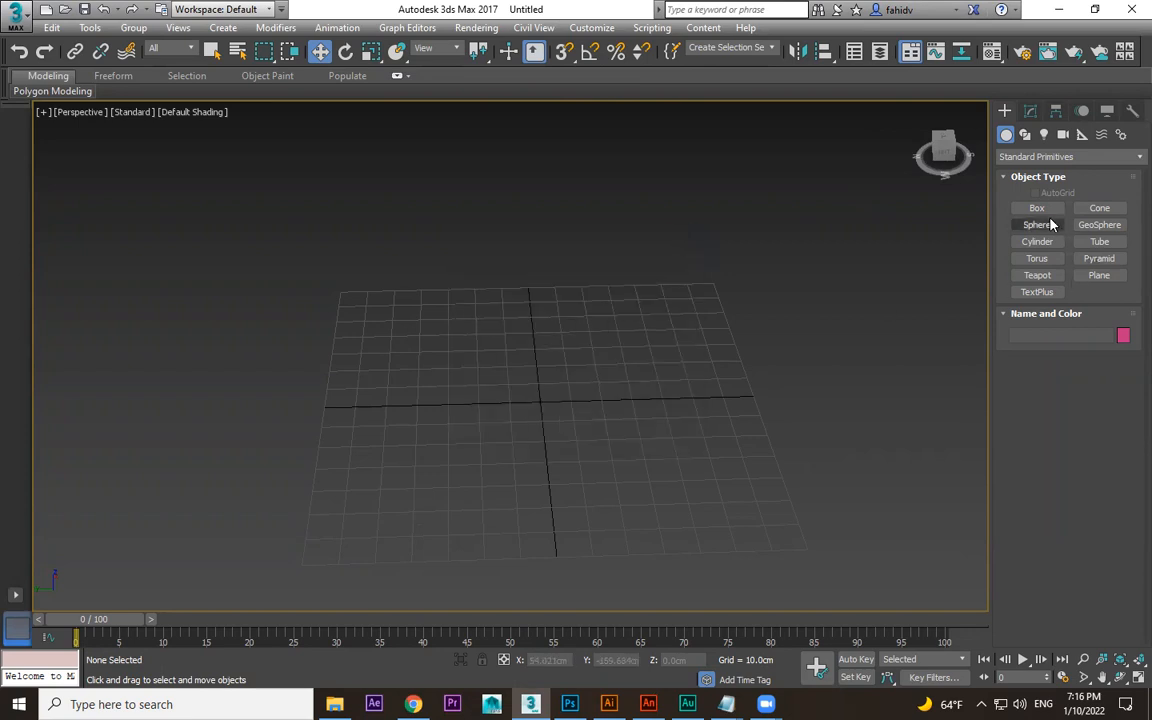
pyautogui.press('s')
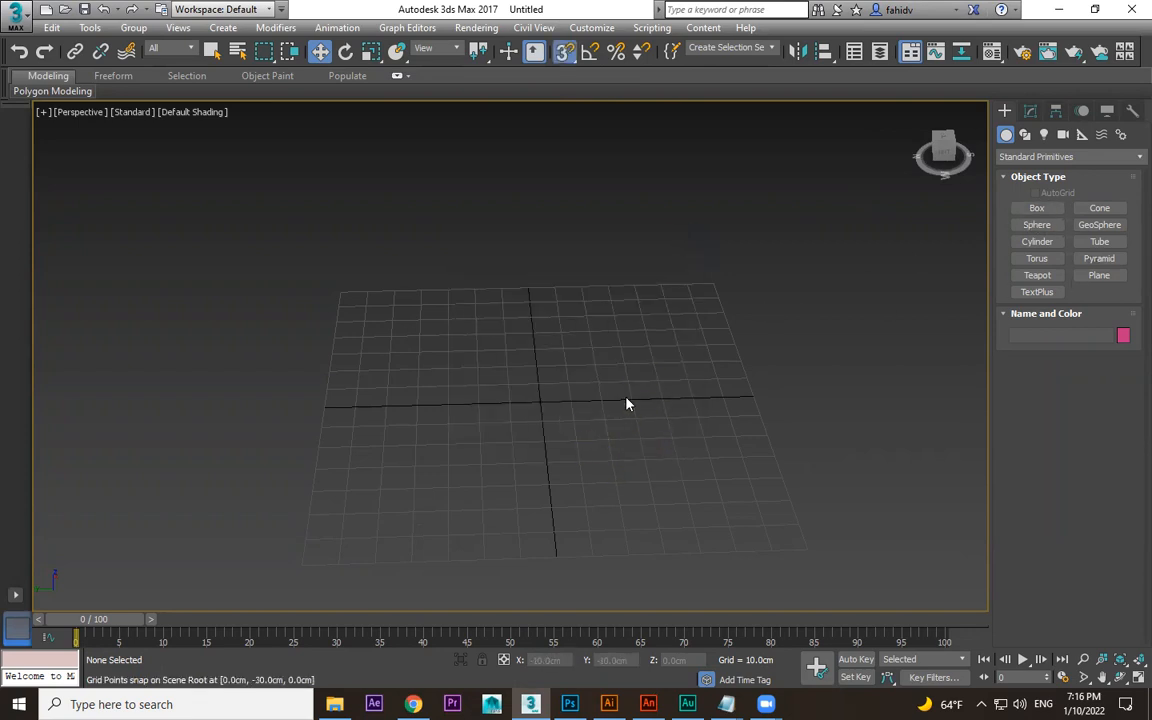
pyautogui.rightClick(566, 57)
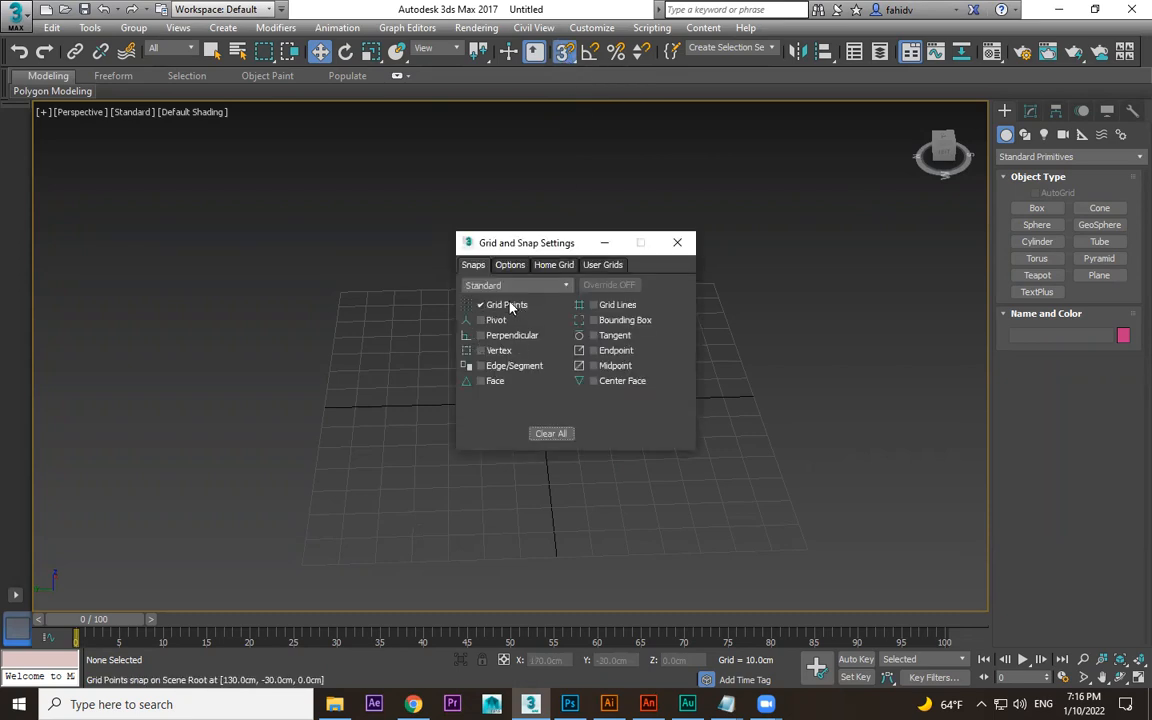
pyautogui.click(677, 242)
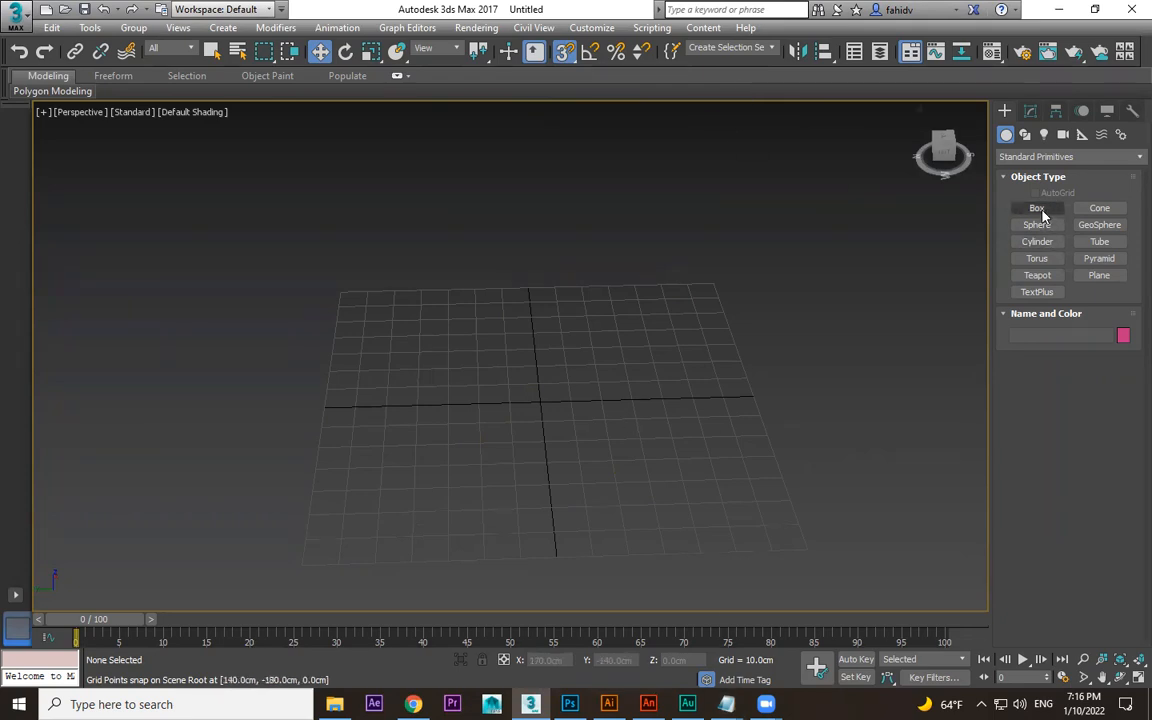
pyautogui.press('s')
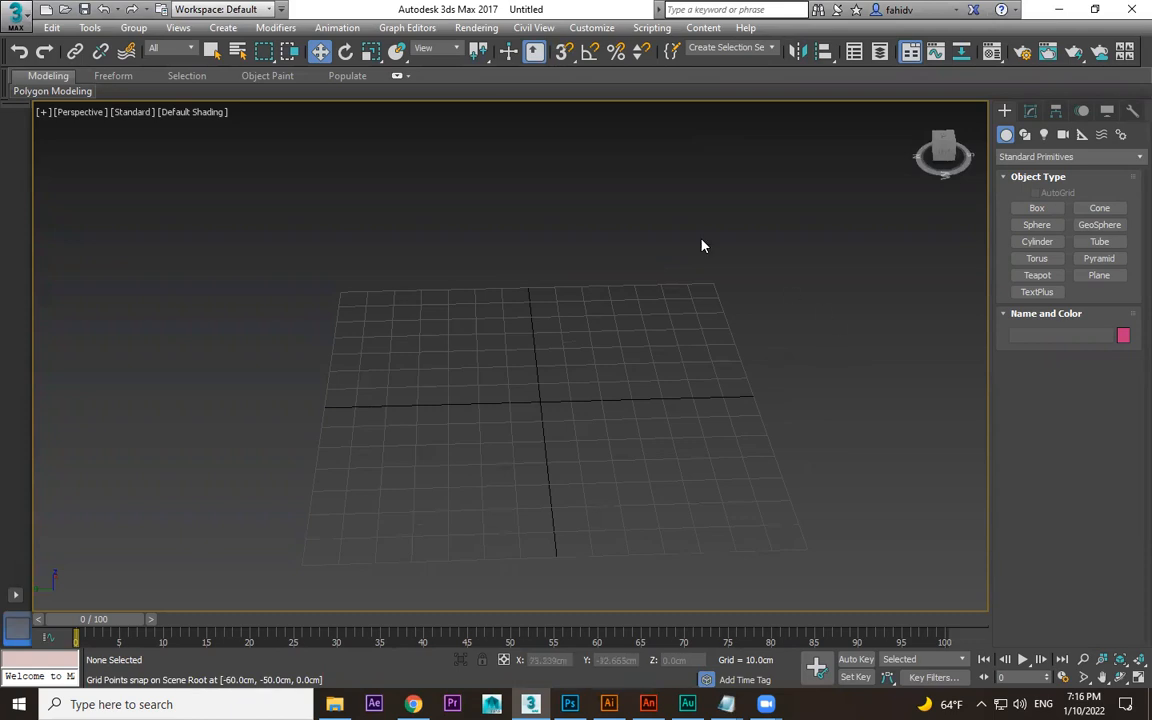
# Draw a flat tabletop box about 125 by 65 cm and 3 cm thick, and raise it about 49 cm above the grid.
pyautogui.click(1037, 208)
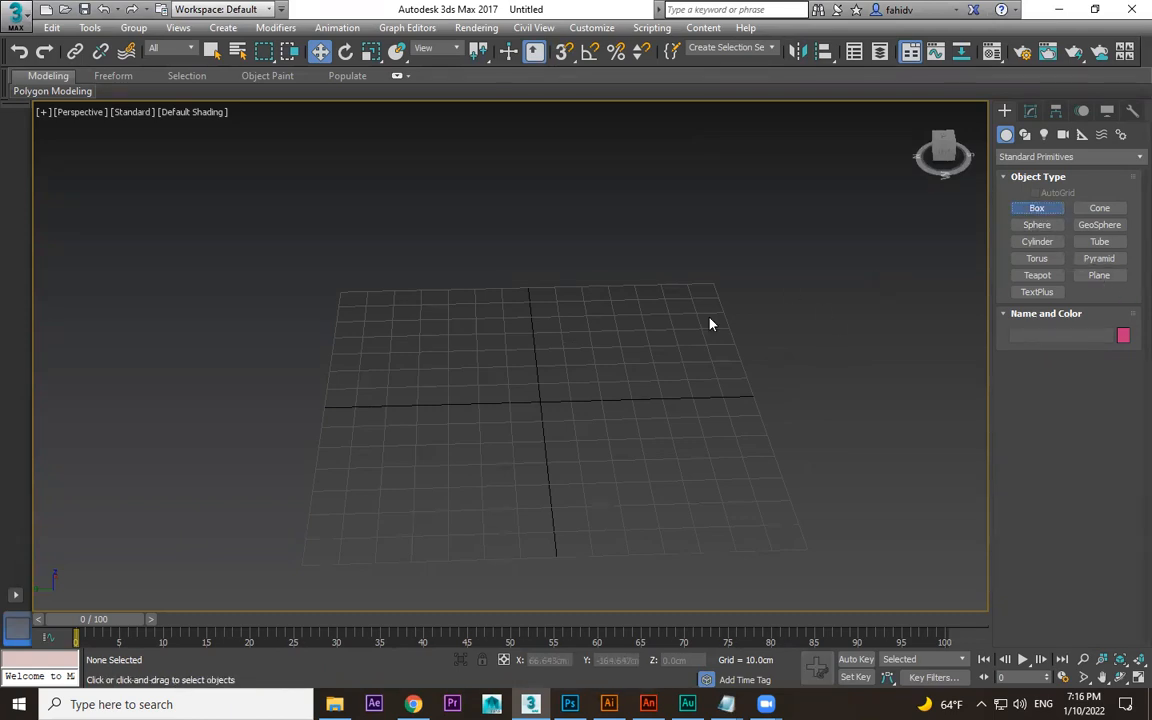
pyautogui.moveTo(383, 352); pyautogui.dragTo(785, 462)
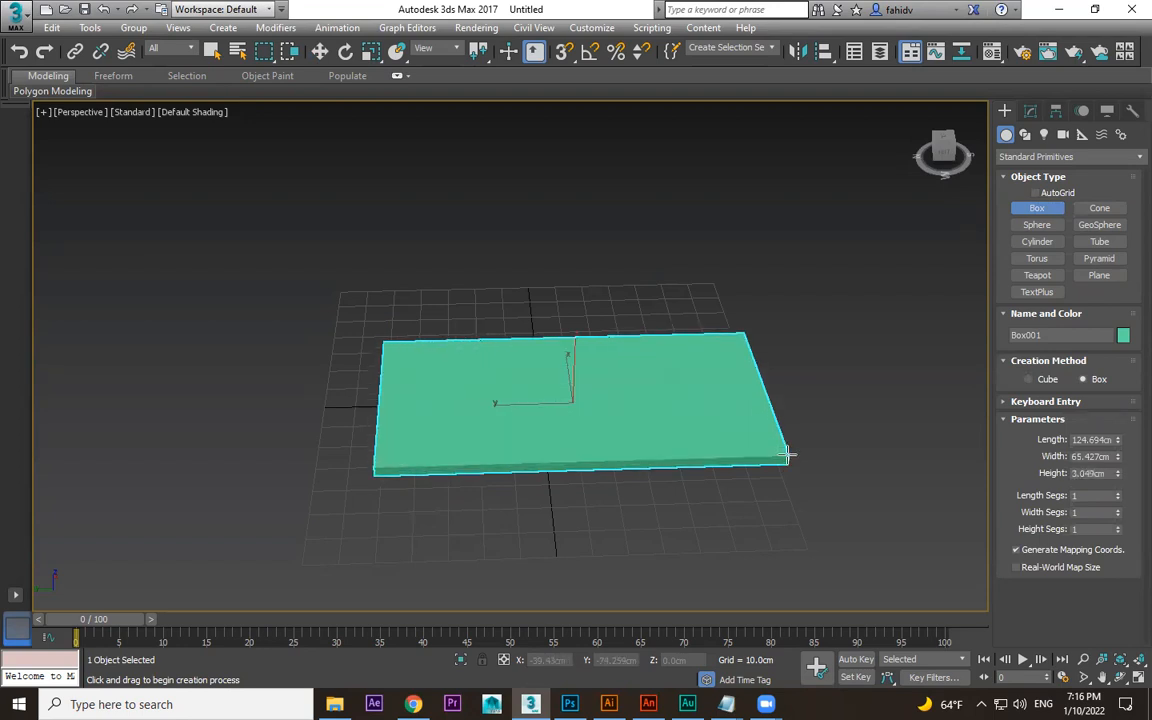
pyautogui.click(788, 456)
pyautogui.moveTo(762, 504); pyautogui.dragTo(753, 488, button='middle')
pyautogui.rightClick(752, 488)
pyautogui.scroll(3, 680, 488)
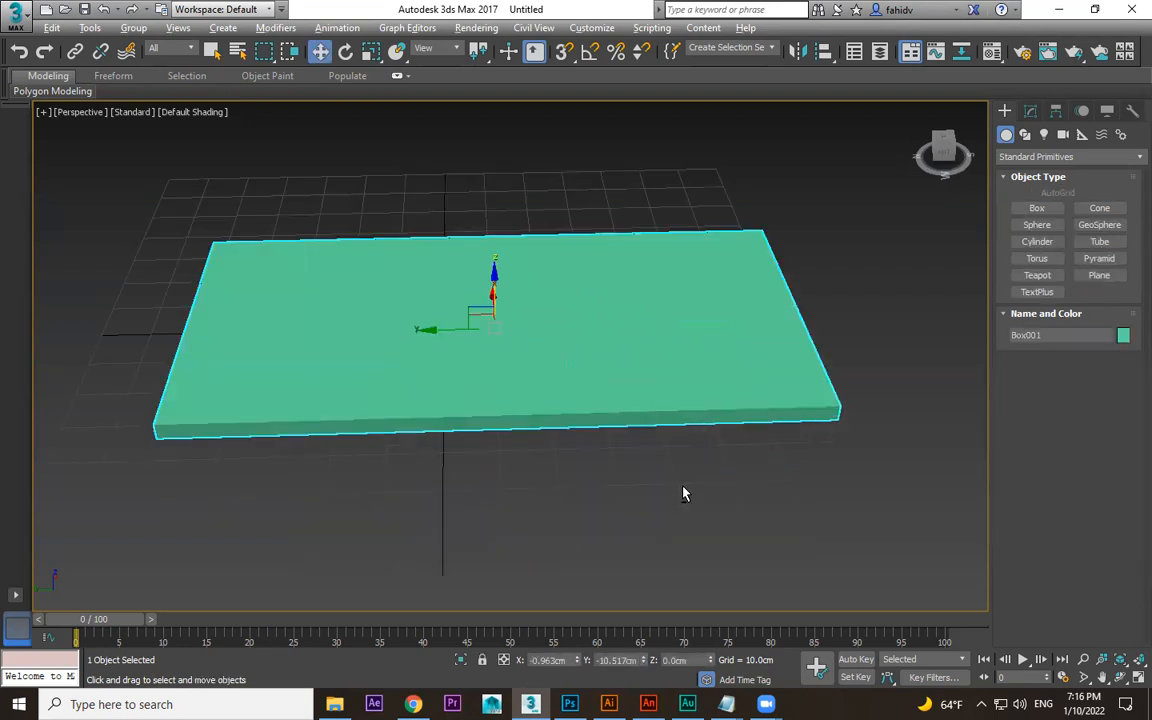
pyautogui.keyDown('alt'); pyautogui.moveTo(680, 488); pyautogui.dragTo(690, 413, button='middle'); pyautogui.keyUp('alt')
pyautogui.moveTo(492, 270); pyautogui.dragTo(537, 37)
# Draw a slim table-leg box about 3.7 by 4.4 cm and 42 cm tall on the grid below the tabletop.
pyautogui.click(1037, 208)
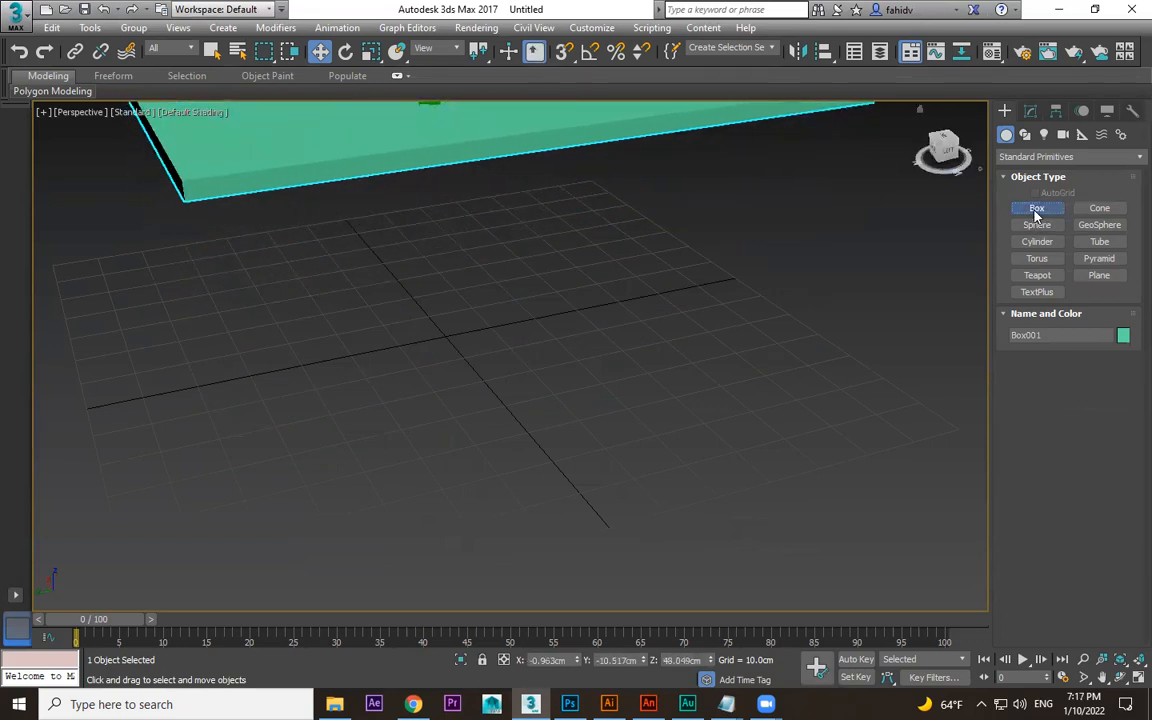
pyautogui.moveTo(429, 432); pyautogui.dragTo(433, 456)
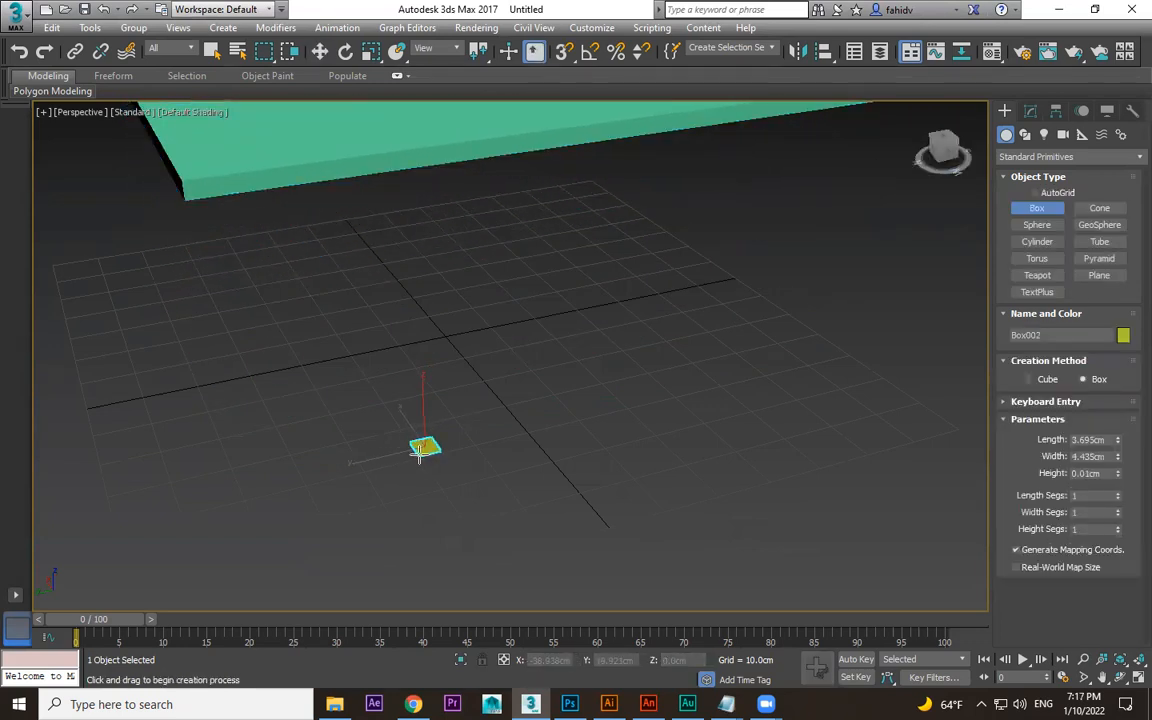
pyautogui.click(452, 213)
pyautogui.moveTo(504, 359); pyautogui.dragTo(567, 400, button='middle')
pyautogui.press('w')
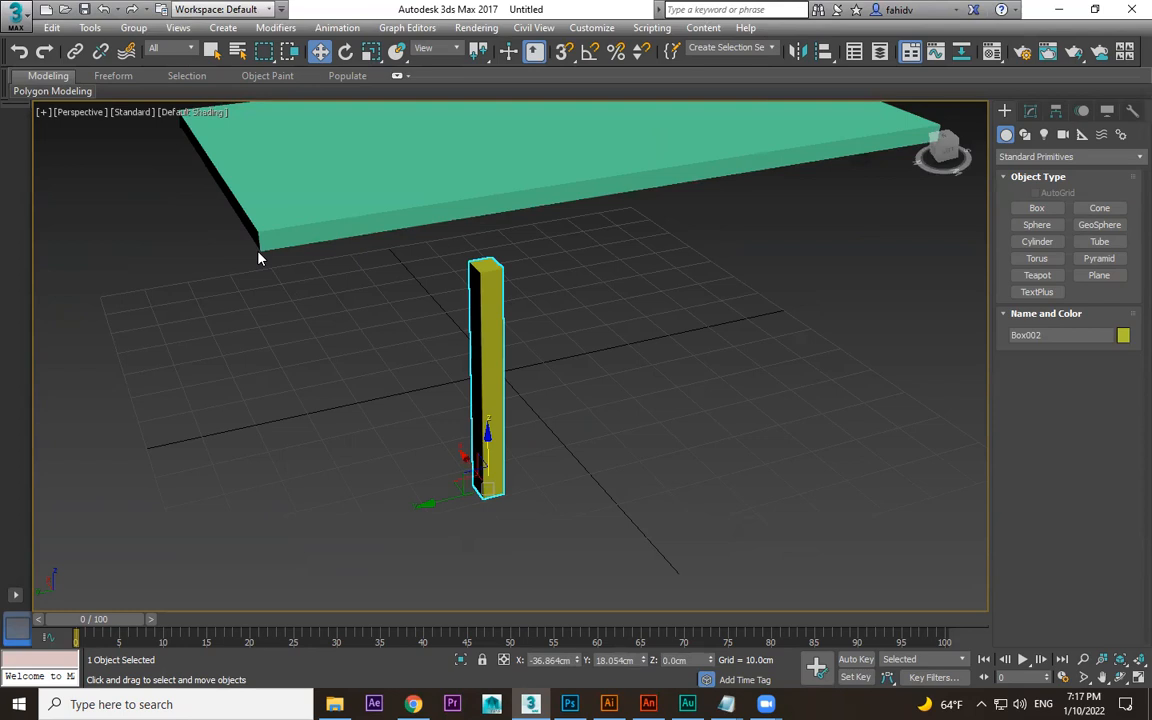
pyautogui.moveTo(399, 347); pyautogui.dragTo(413, 475, button='middle')
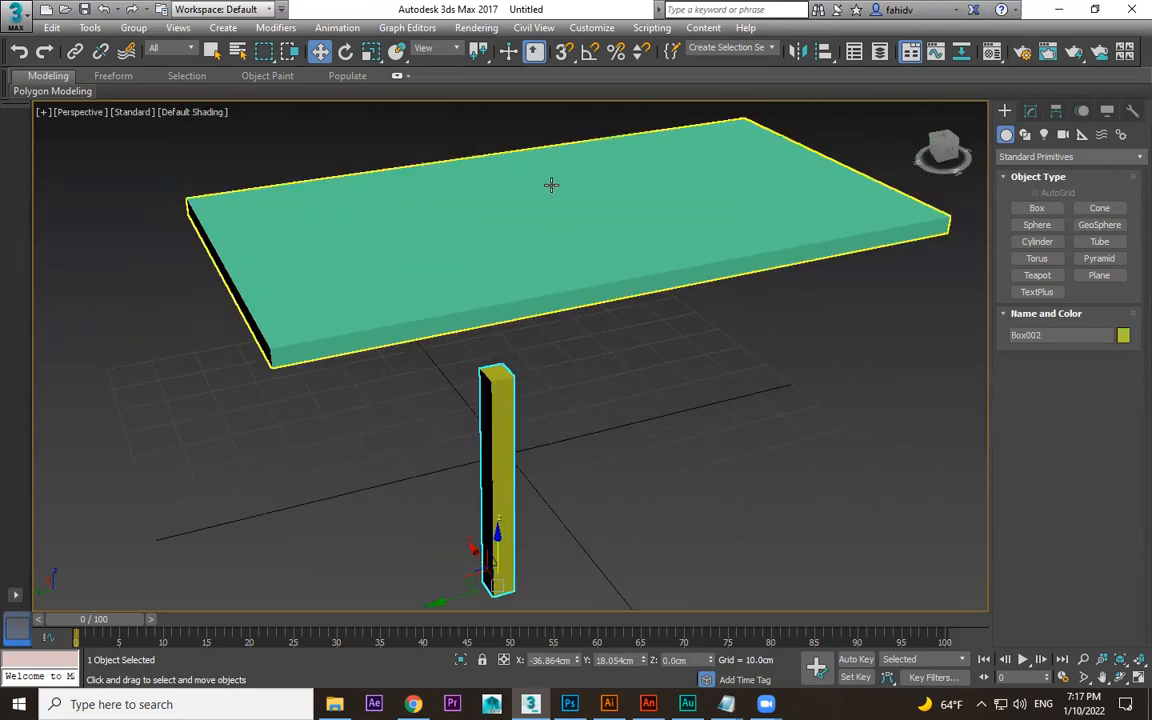
# Enable Endpoint snapping and move the leg so its upper corner snaps to the tabletop's near lower corner.
pyautogui.rightClick(563, 53)
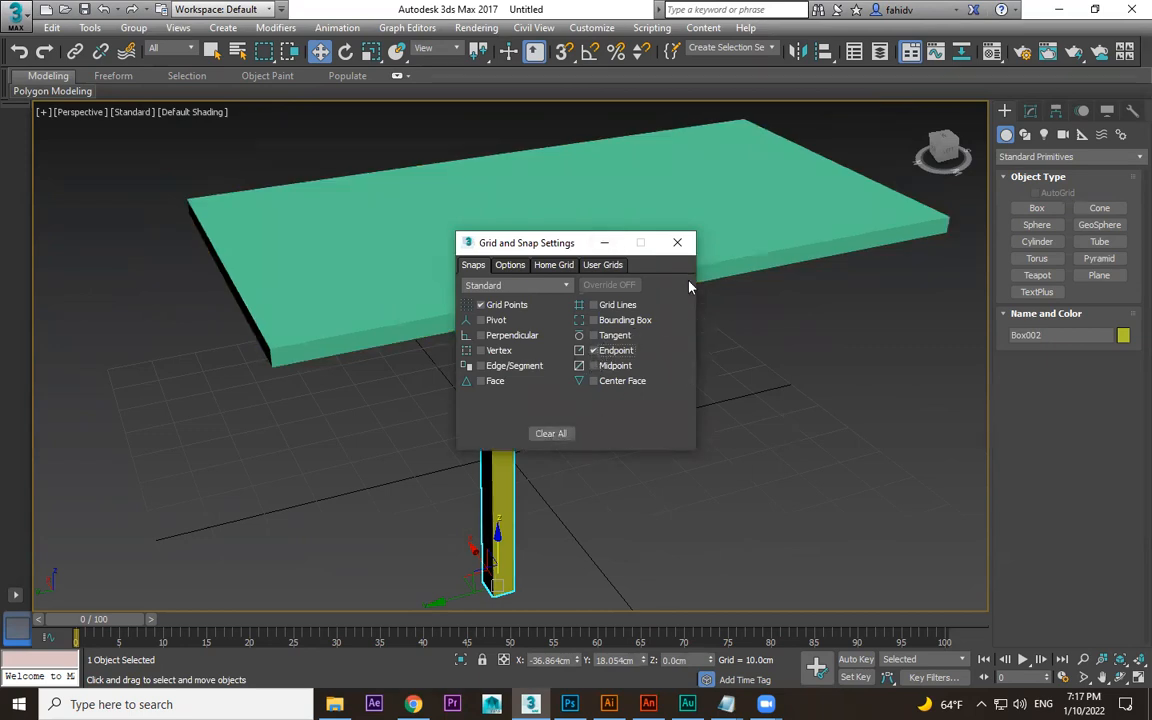
pyautogui.click(677, 242)
pyautogui.keyDown('alt'); pyautogui.moveTo(684, 396); pyautogui.dragTo(744, 404, button='middle'); pyautogui.keyUp('alt')
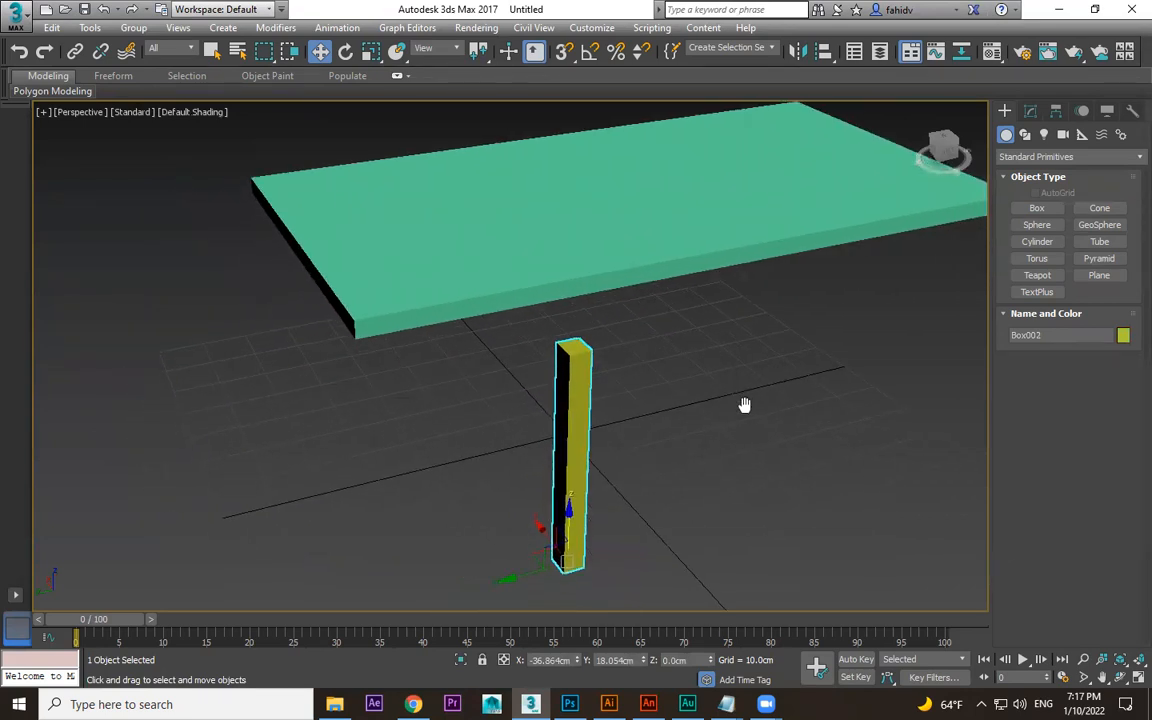
pyautogui.click(698, 451)
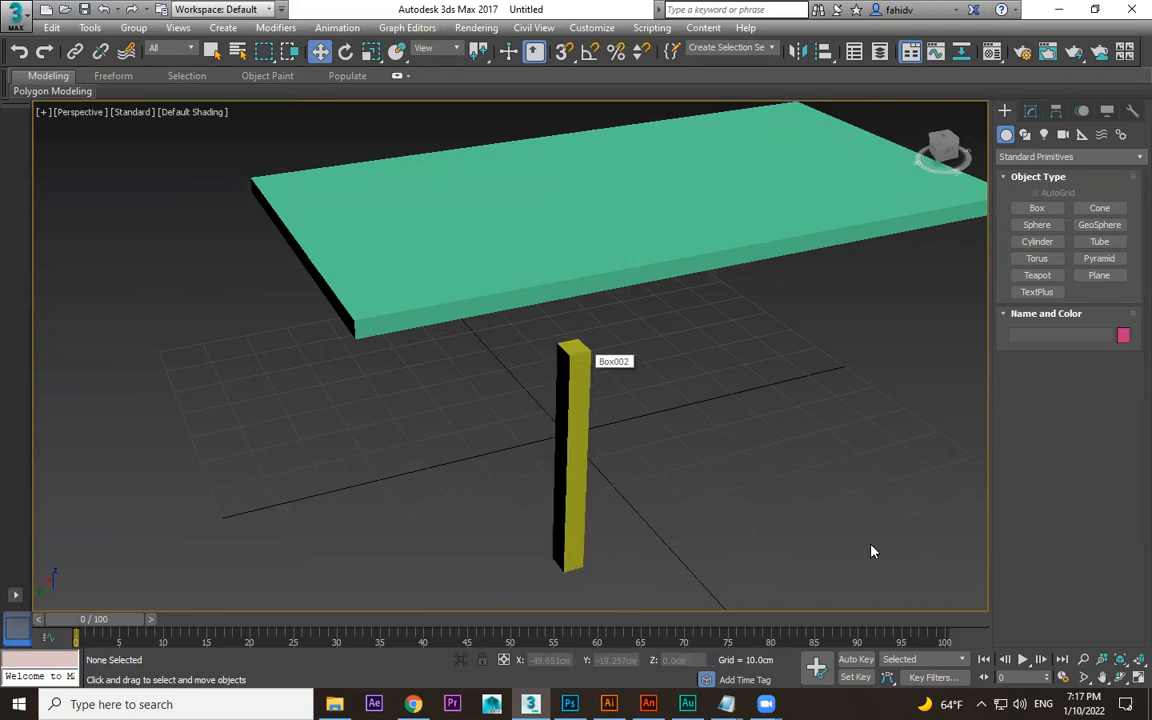
pyautogui.click(573, 386)
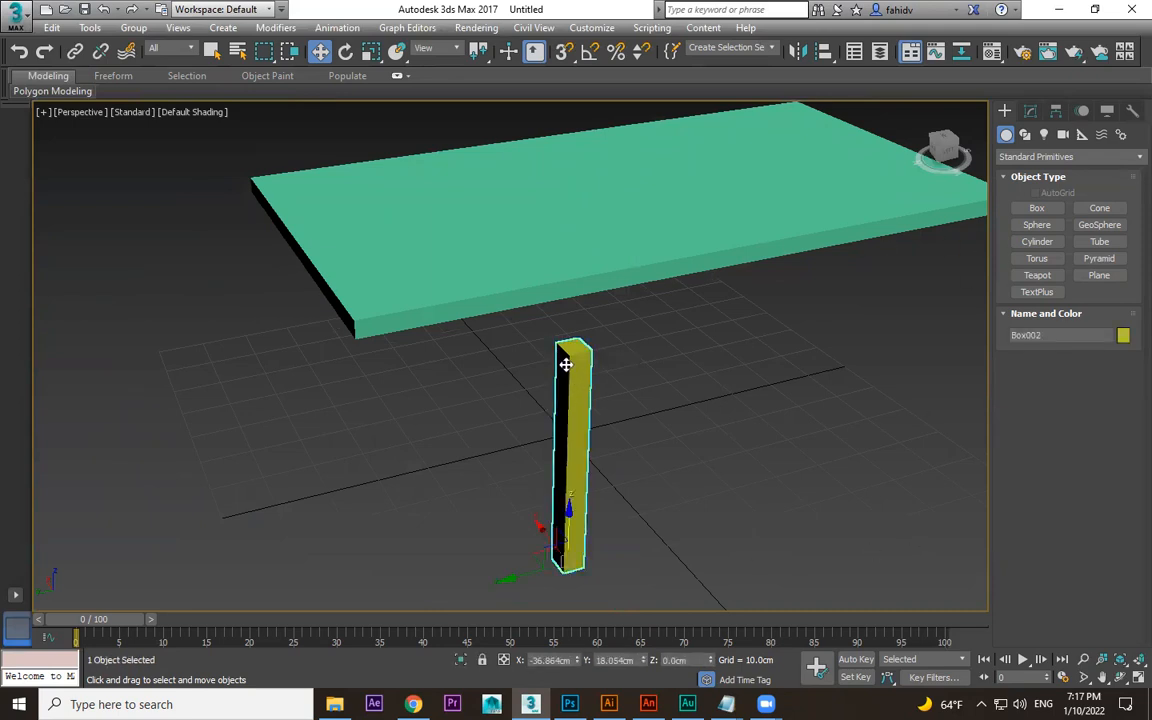
pyautogui.click(564, 53)
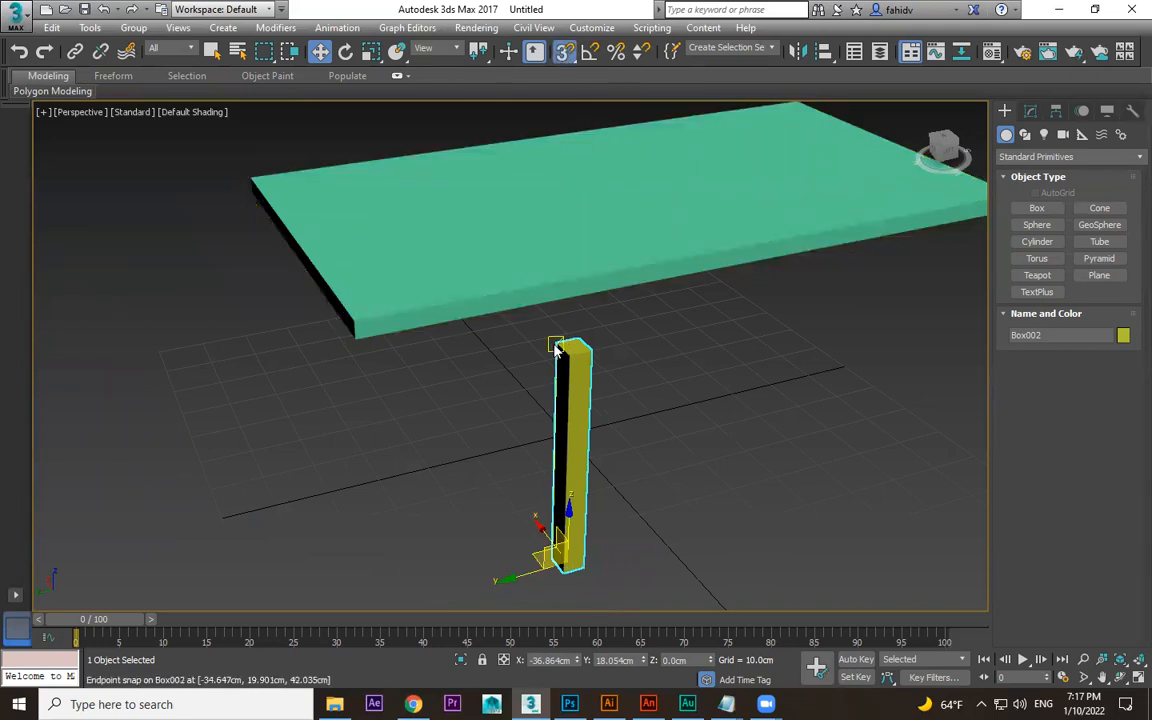
pyautogui.moveTo(556, 344); pyautogui.dragTo(352, 327)
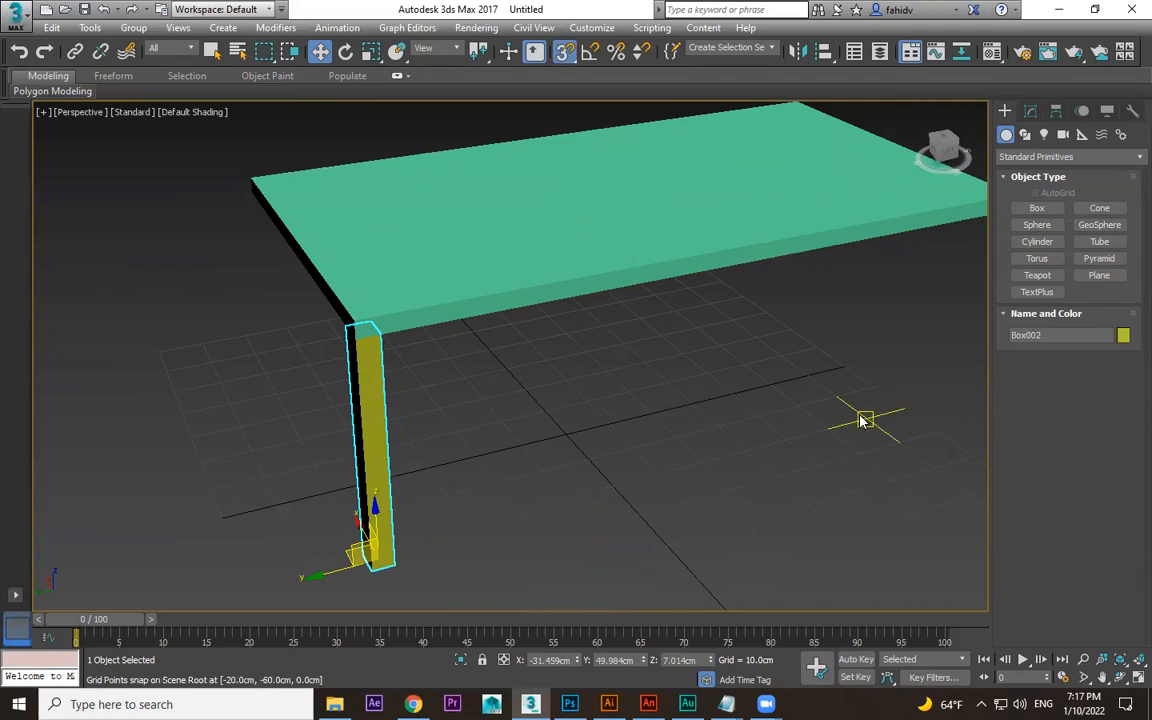
# Draw a box 30 cm long, 20 cm wide and 30 cm high in front of the table, and turn snapping off.
pyautogui.moveTo(845, 418); pyautogui.dragTo(790, 320, button='middle')
pyautogui.click(1048, 212)
pyautogui.scroll(-4, 635, 484)
pyautogui.moveTo(635, 484); pyautogui.dragTo(550, 404, button='middle')
pyautogui.moveTo(445, 512); pyautogui.dragTo(548, 535)
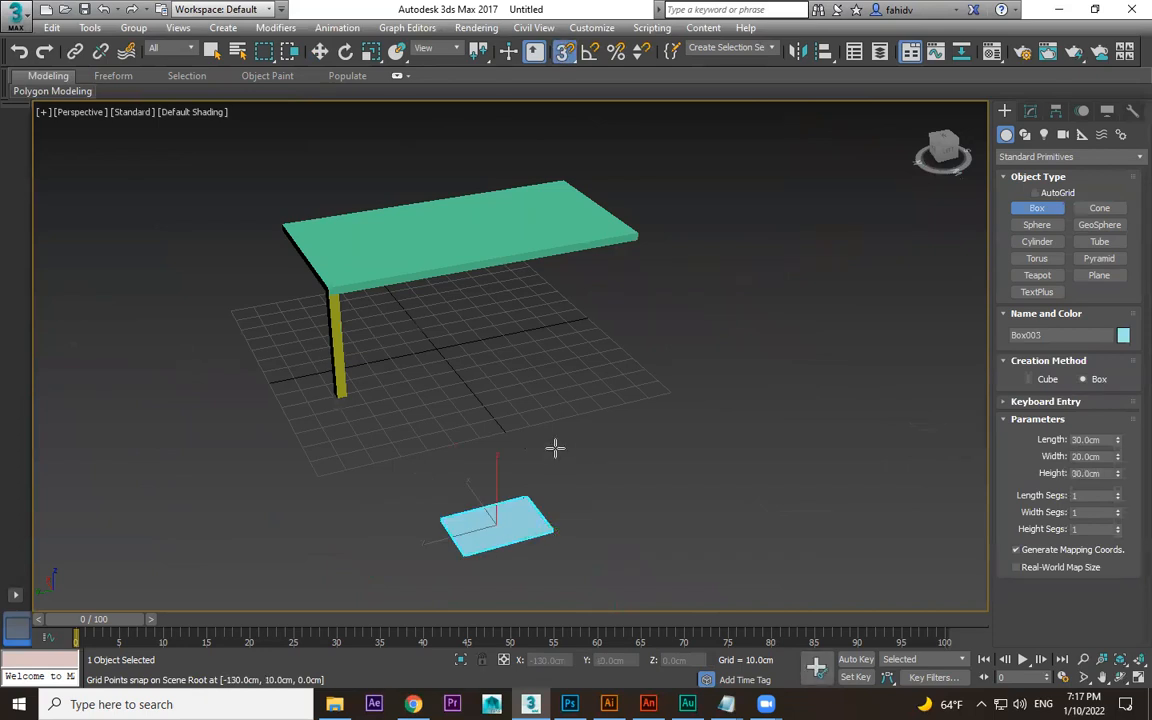
pyautogui.click(601, 470)
pyautogui.moveTo(601, 470); pyautogui.dragTo(527, 461, button='middle')
pyautogui.press('w')
pyautogui.moveTo(698, 432); pyautogui.dragTo(684, 432, button='middle')
pyautogui.click(680, 434)
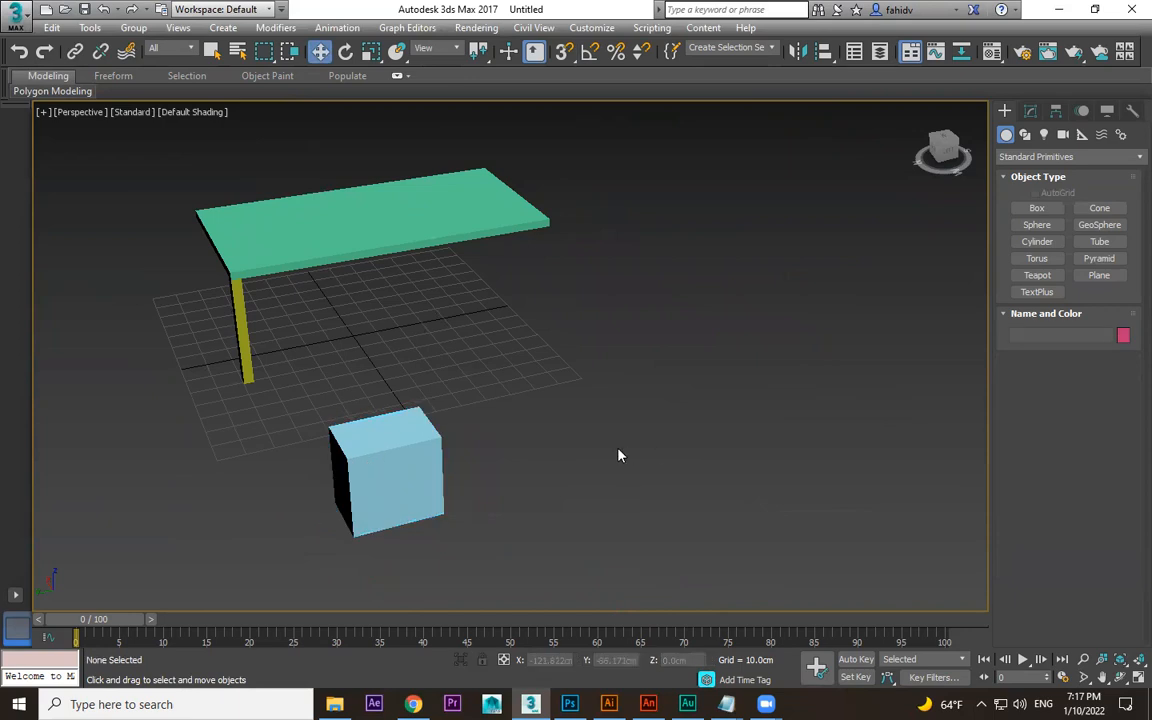
# Try cloning the light blue box along the Y axis as 10 copies, and undo the cloning.
pyautogui.click(403, 449)
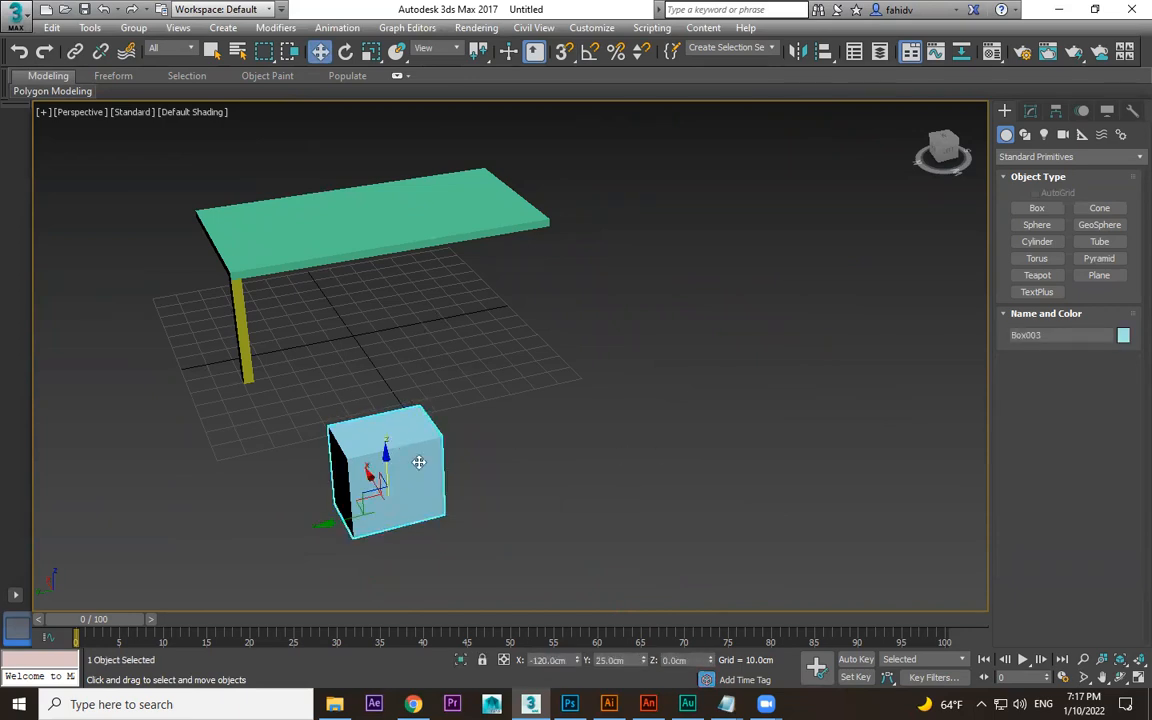
pyautogui.moveTo(320, 524)
pyautogui.keyDown('shift'); pyautogui.mouseDown()
pyautogui.moveTo(388, 490)
pyautogui.moveTo(463, 491)
pyautogui.mouseUp(); pyautogui.keyUp('shift')
pyautogui.moveTo(565, 268); pyautogui.dragTo(746, 185)
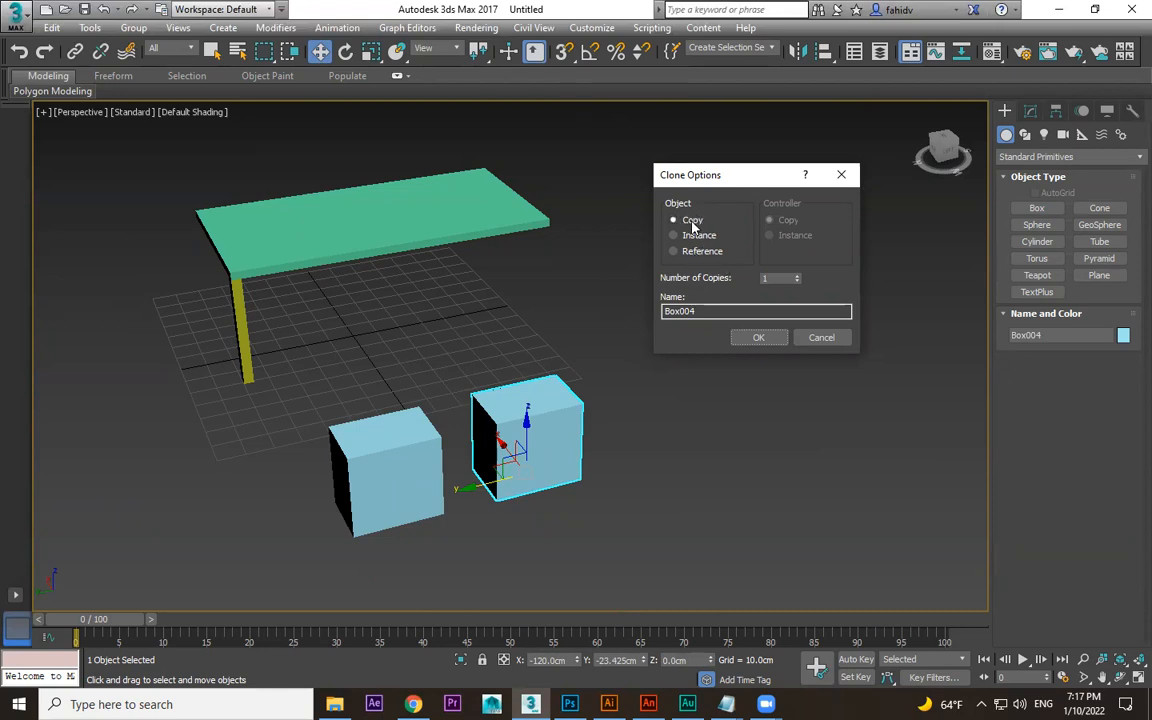
pyautogui.moveTo(784, 280); pyautogui.dragTo(658, 276)
pyautogui.write('10')
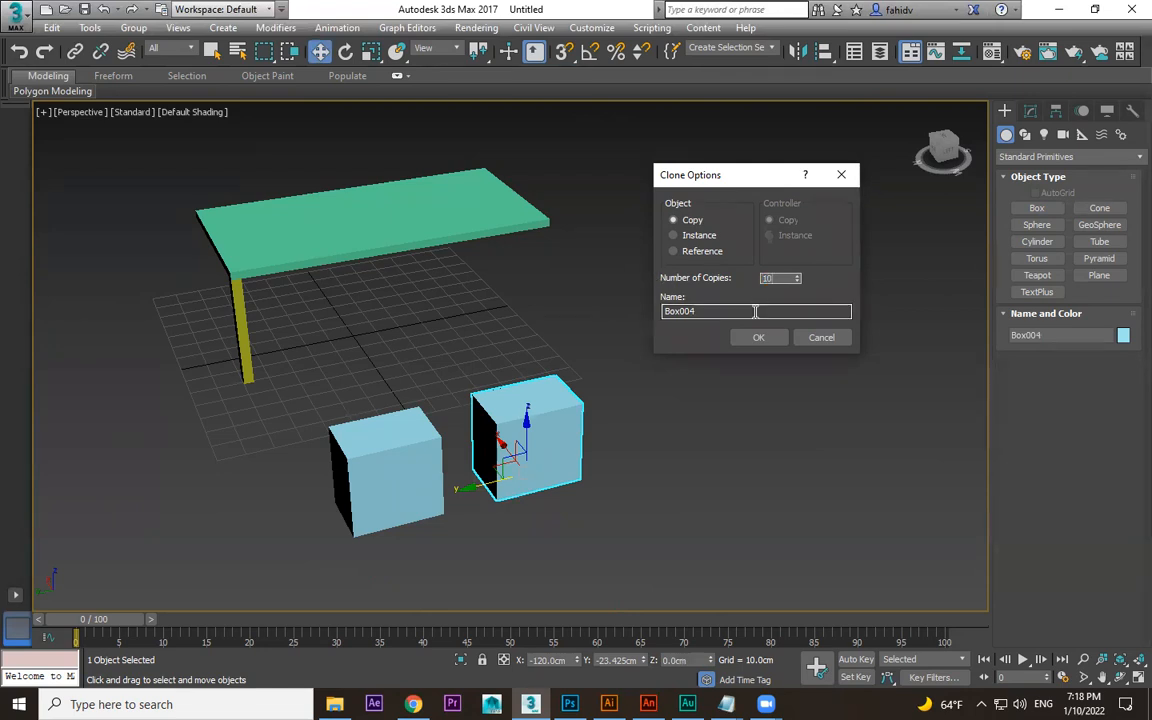
pyautogui.click(758, 337)
pyautogui.scroll(-5, 707, 429)
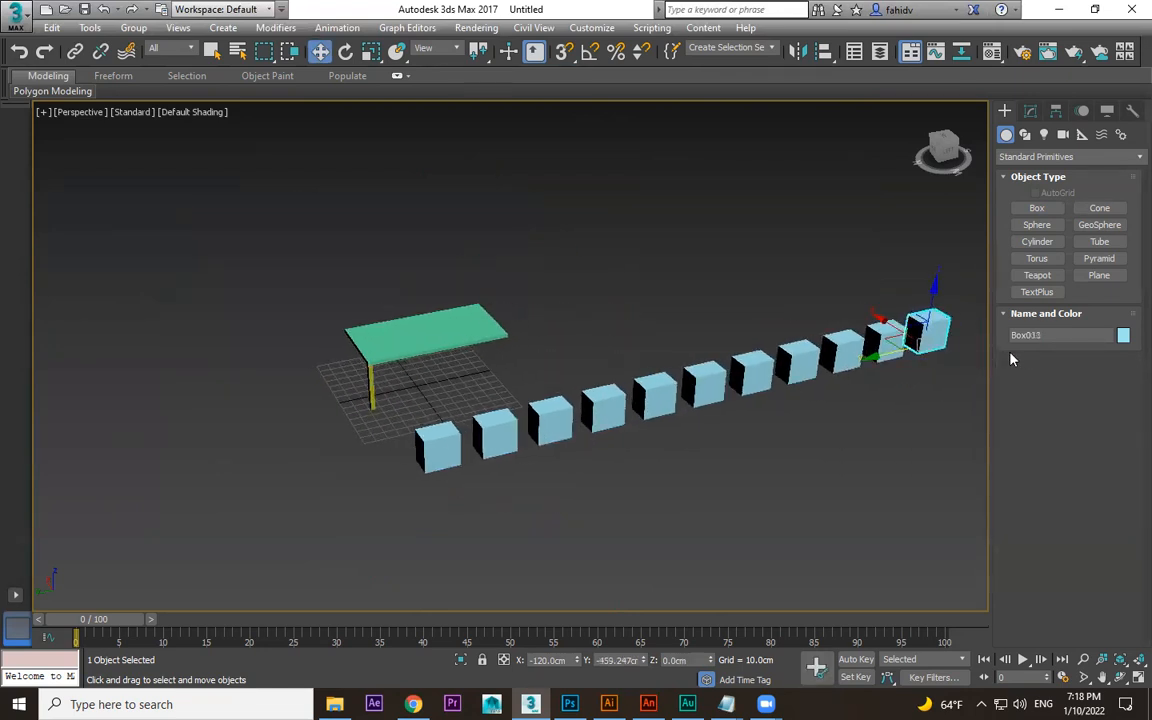
pyautogui.hotkey('ctrl', 'z')
# Try cloning the light blue box upward along the Z axis as 5 copies about 39 cm apart, and undo the cloning.
pyautogui.scroll(5, 466, 465)
pyautogui.keyDown('shift'); pyautogui.moveTo(396, 390); pyautogui.dragTo(406, 260); pyautogui.keyUp('shift')
pyautogui.doubleClick(591, 361)
pyautogui.write('5')
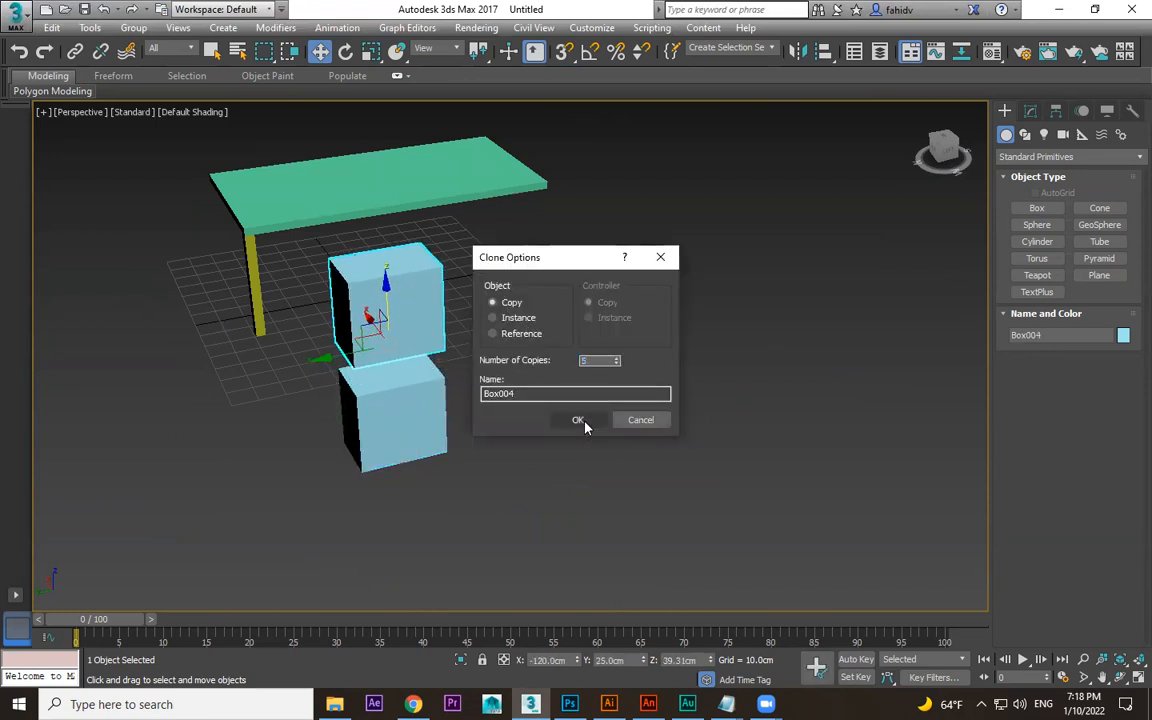
pyautogui.click(578, 420)
pyautogui.scroll(-4, 589, 406)
pyautogui.moveTo(589, 406); pyautogui.dragTo(622, 441, button='middle')
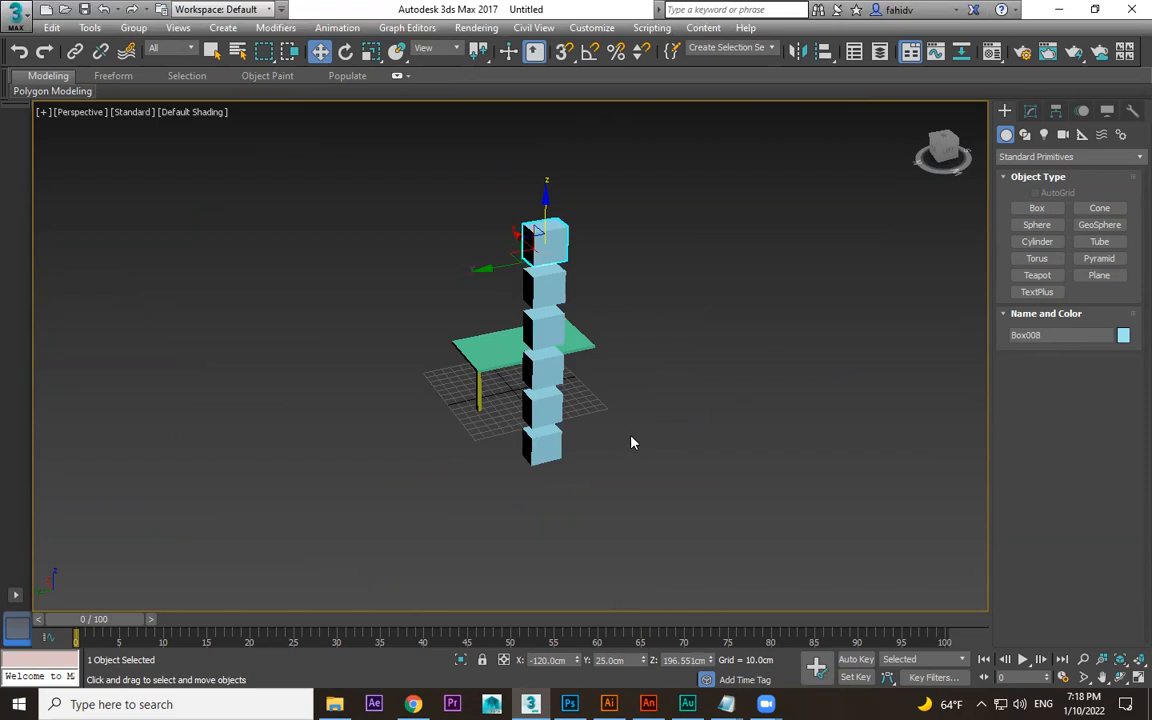
pyautogui.hotkey('ctrl', 'z')
# Clone the light blue box along the Y axis as 4 copies about 54 cm apart, named "one".
pyautogui.scroll(3, 630, 442)
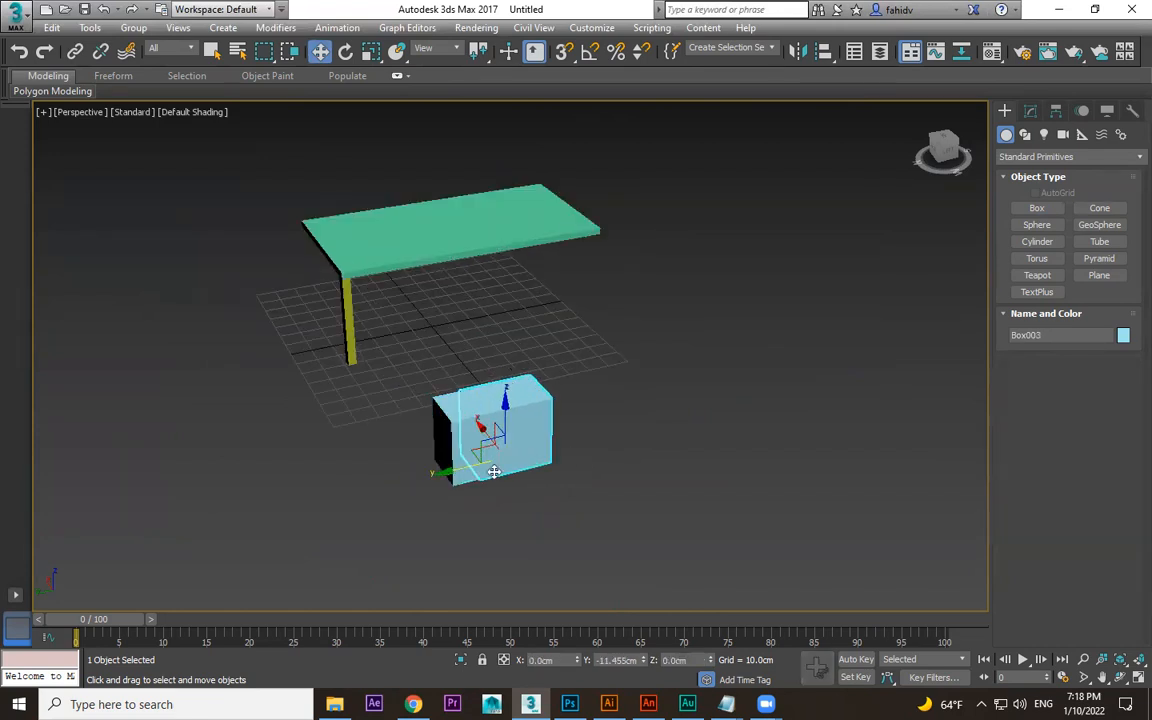
pyautogui.keyDown('shift'); pyautogui.moveTo(446, 477); pyautogui.dragTo(565, 445); pyautogui.keyUp('shift')
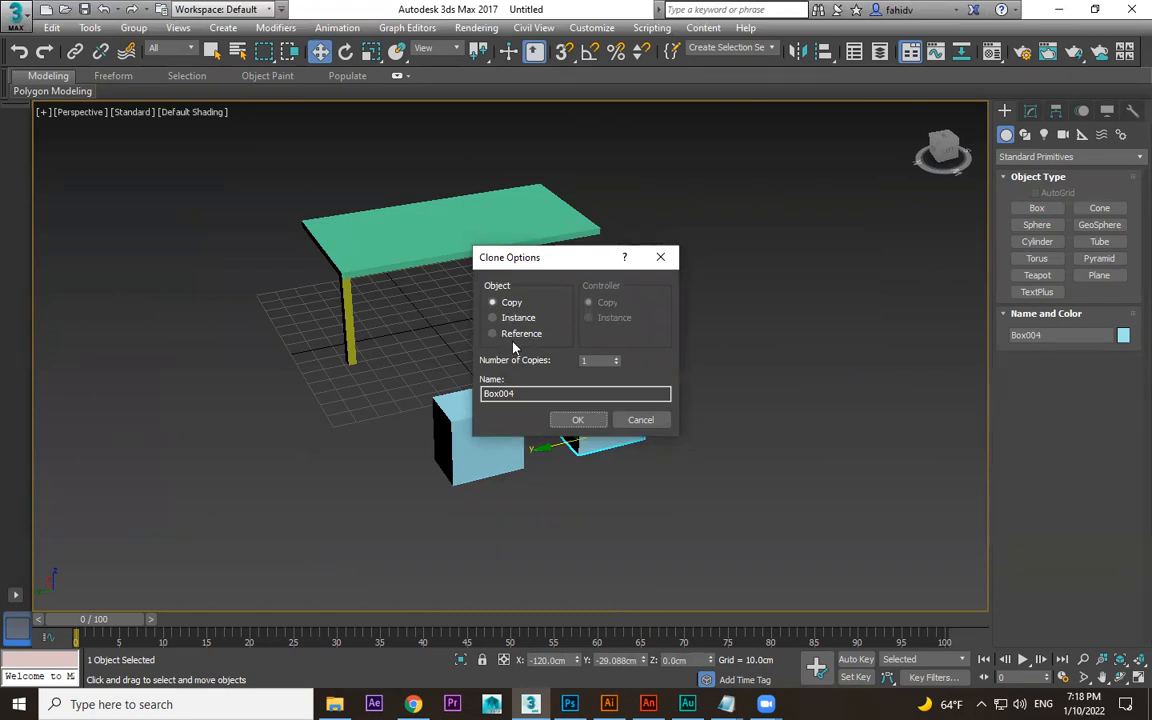
pyautogui.moveTo(528, 392); pyautogui.dragTo(466, 383)
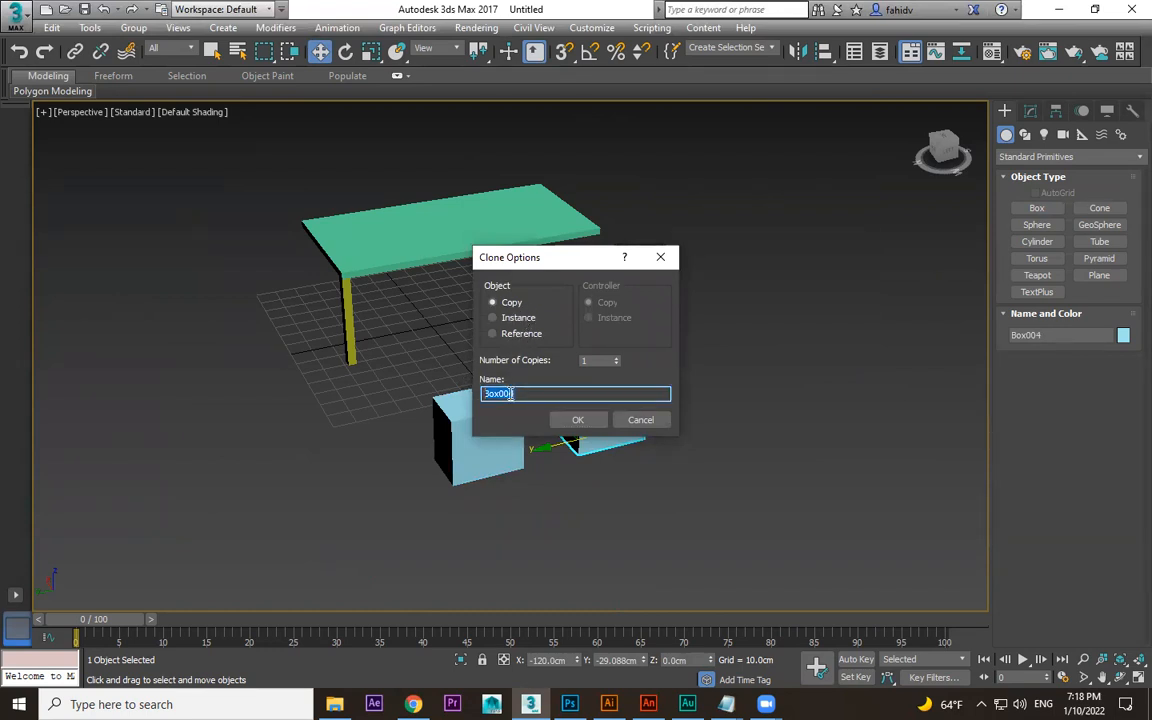
pyautogui.write('one')
pyautogui.click(617, 358)
pyautogui.click(617, 358)
pyautogui.click(617, 358)
pyautogui.click(592, 420)
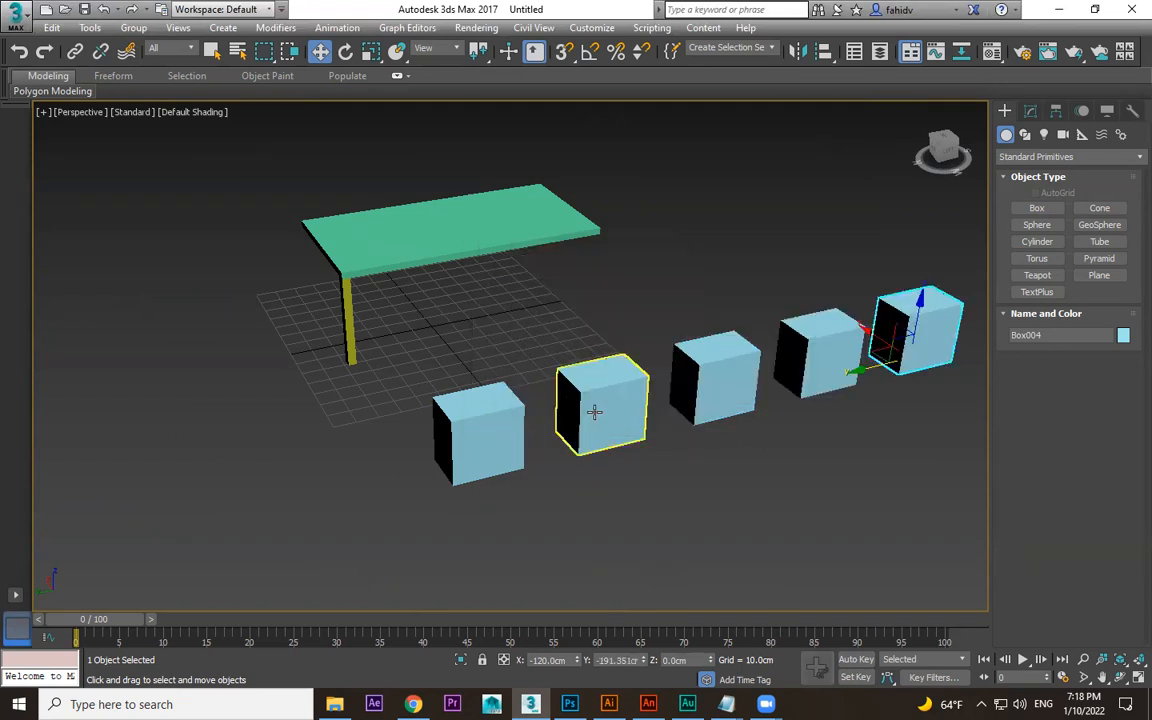
# Select the original box and each of its clones in turn to check their object names.
pyautogui.click(469, 437)
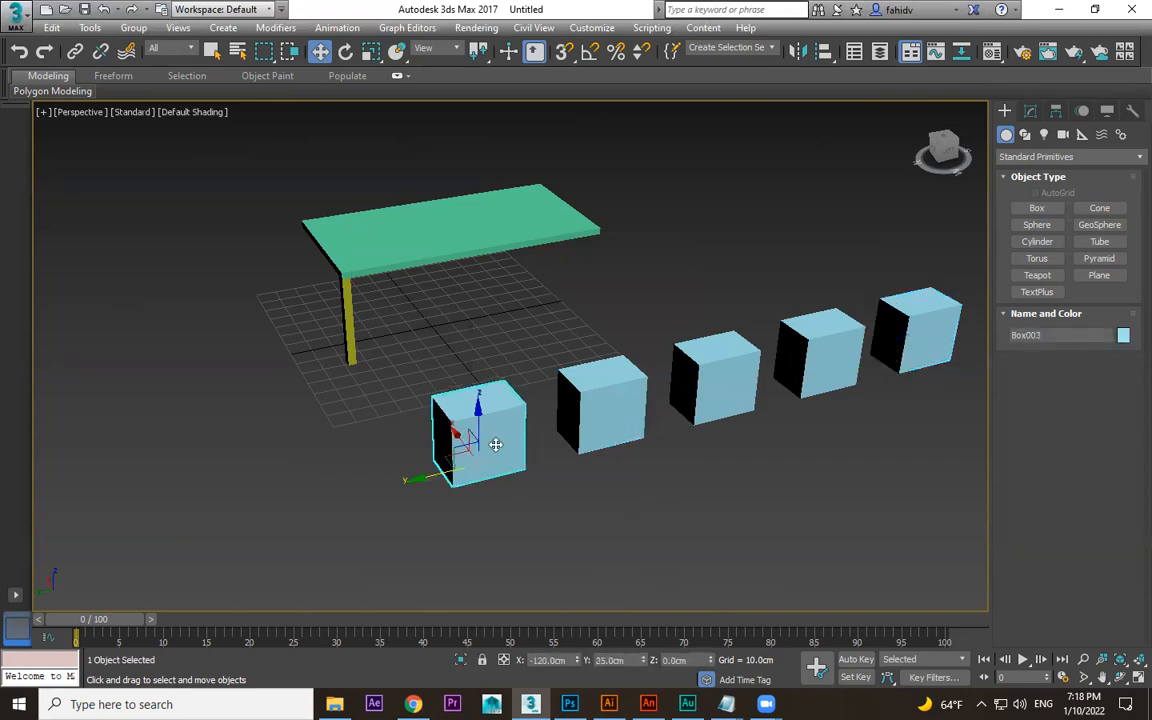
pyautogui.click(599, 441)
pyautogui.click(700, 390)
pyautogui.click(622, 422)
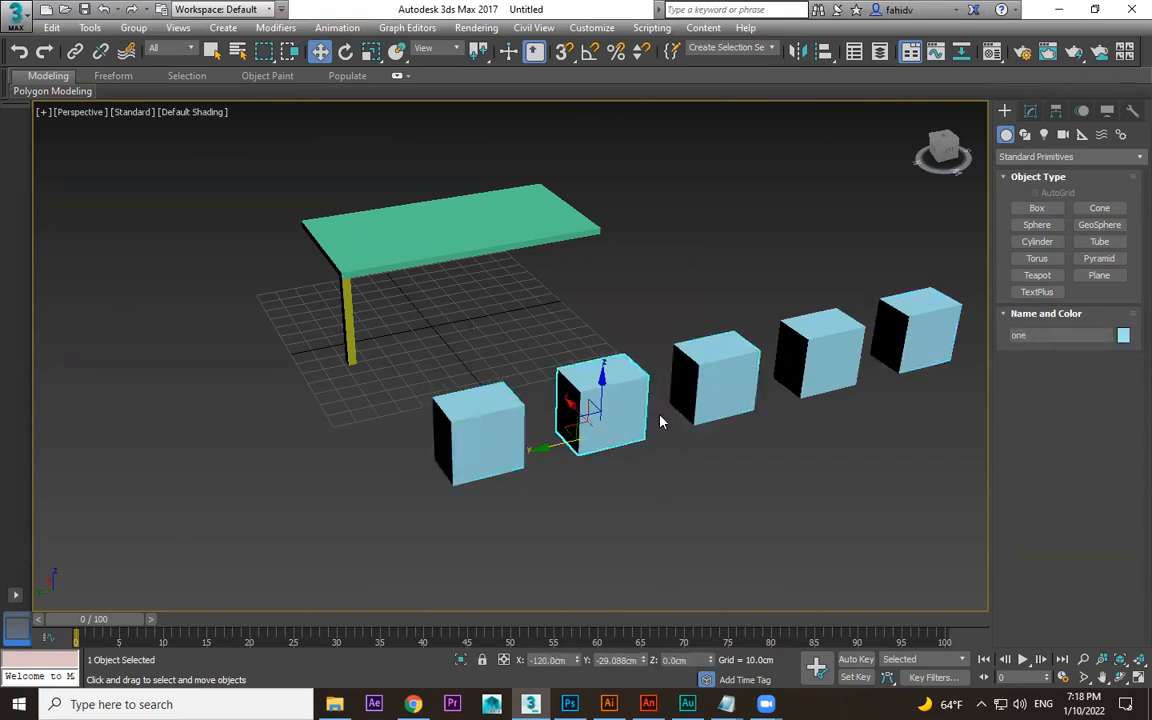
pyautogui.click(750, 368)
pyautogui.click(826, 348)
pyautogui.click(915, 330)
pyautogui.moveTo(821, 384); pyautogui.dragTo(693, 404, button='middle')
pyautogui.scroll(-2, 856, 393)
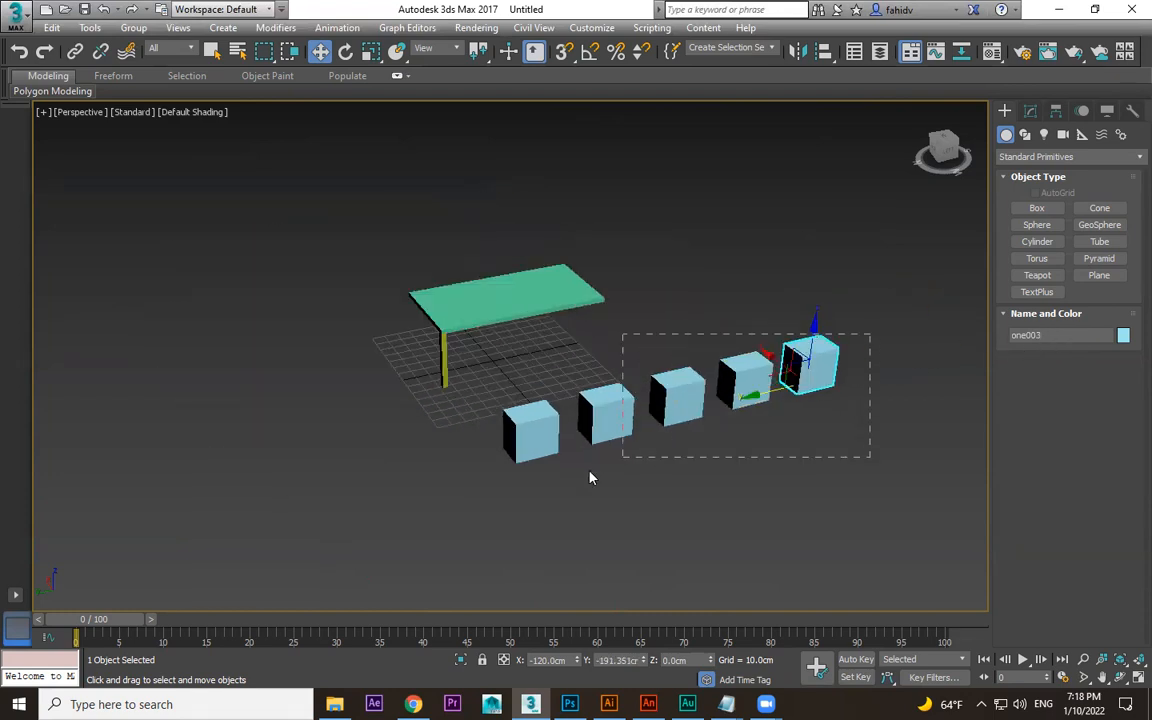
# Delete the light blue box and all of its clones.
pyautogui.moveTo(585, 481); pyautogui.dragTo(585, 481)
pyautogui.press('Delete')
pyautogui.click(522, 465)
pyautogui.press('Delete')
pyautogui.scroll(6, 490, 410)
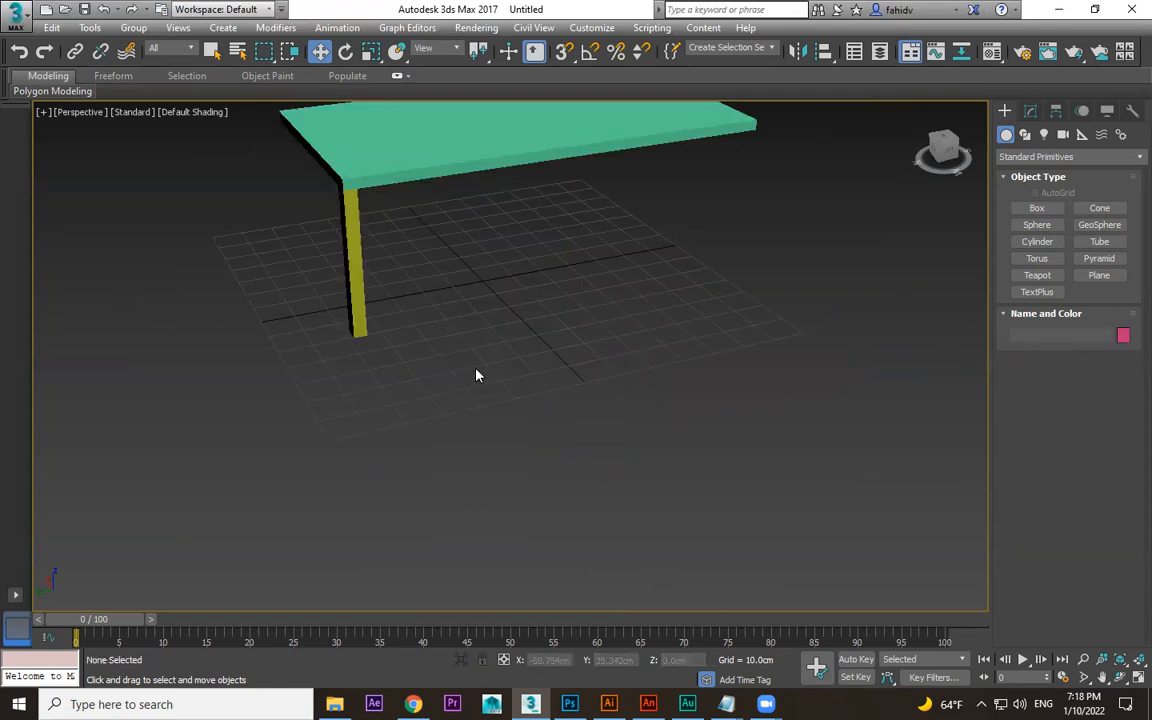
# Select the yellow table leg and turn on 3D snapping.
pyautogui.scroll(-4, 455, 497)
pyautogui.click(291, 419)
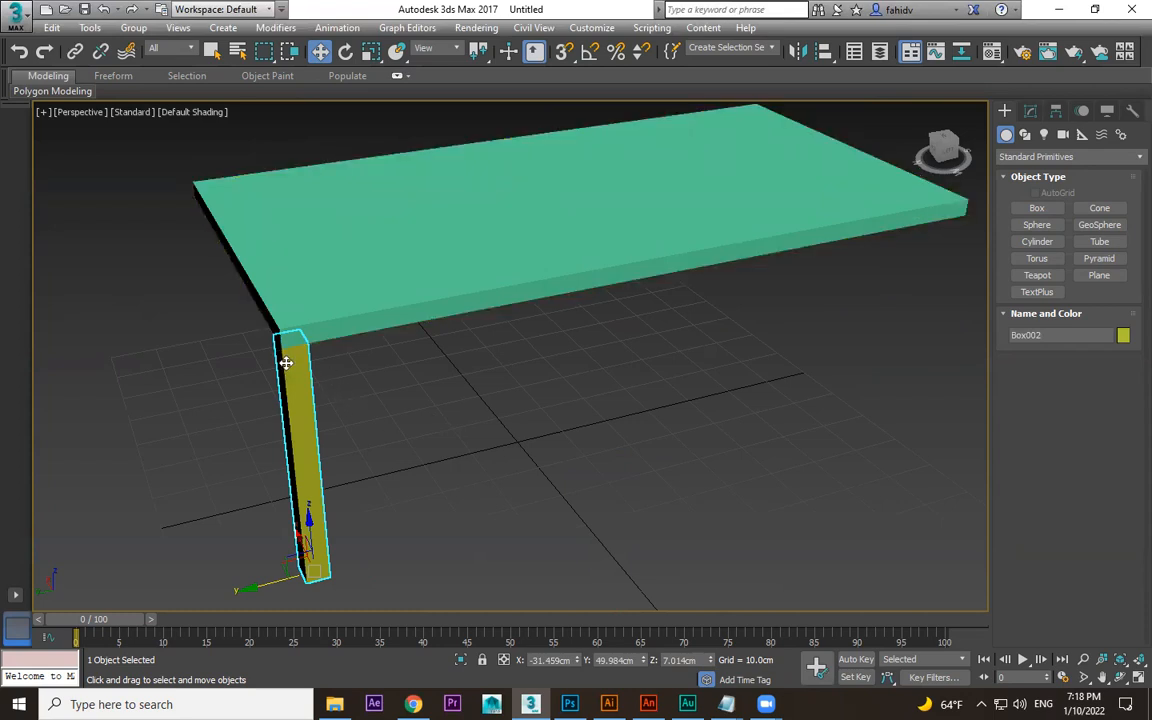
pyautogui.click(563, 52)
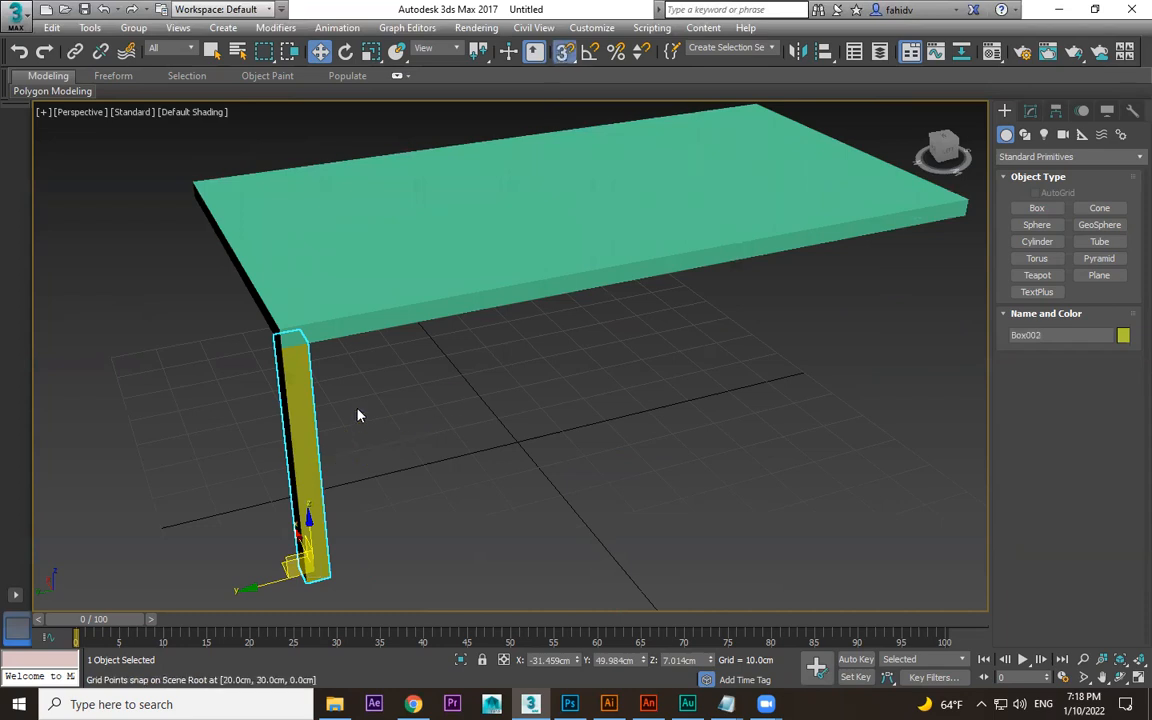
# Try cloning the leg with snapping toward the tabletop's other long-side corner, and undo the cloning.
pyautogui.keyDown('shift'); pyautogui.moveTo(308, 342); pyautogui.dragTo(411, 334); pyautogui.keyUp('shift')
pyautogui.click(580, 419)
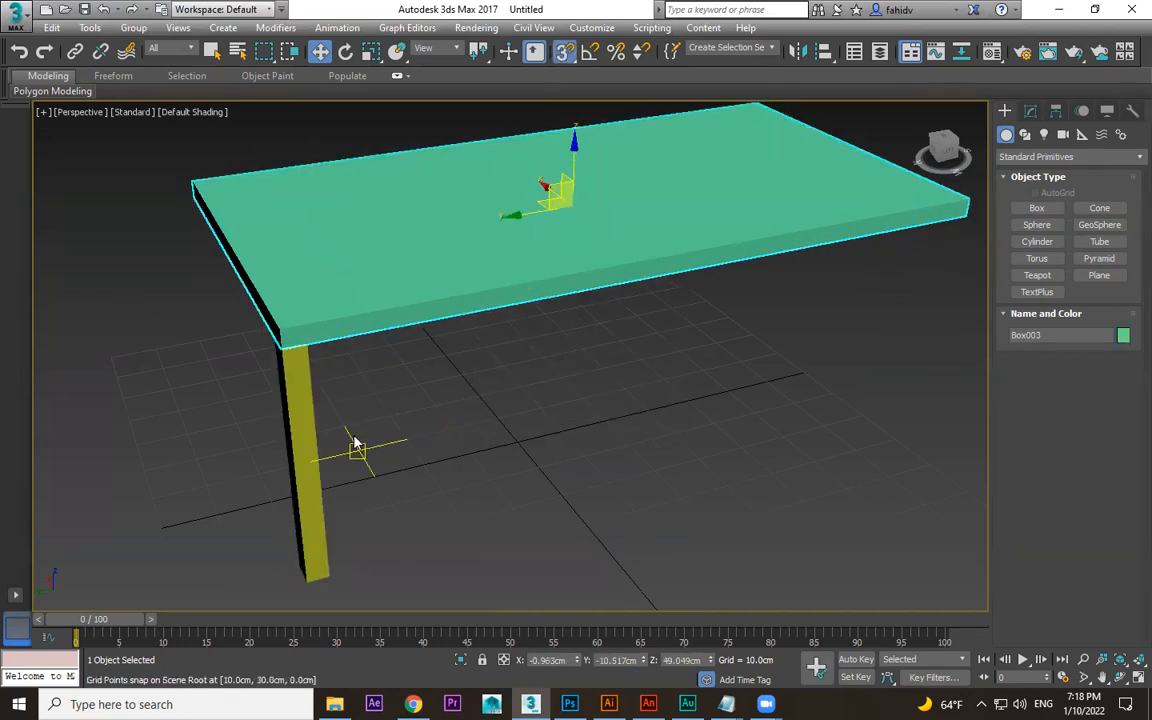
pyautogui.click(302, 397)
pyautogui.moveTo(306, 344)
pyautogui.keyDown('shift'); pyautogui.mouseDown()
pyautogui.moveTo(753, 291)
pyautogui.moveTo(966, 218)
pyautogui.mouseUp(); pyautogui.keyUp('shift')
pyautogui.click(581, 419)
pyautogui.moveTo(798, 430); pyautogui.dragTo(638, 481, button='middle')
pyautogui.hotkey('ctrl', 'z')
# Clone the yellow leg as one copy, snapping its upper corner to the other end of the tabletop's near long edge.
pyautogui.moveTo(545, 447); pyautogui.dragTo(649, 467, button='middle')
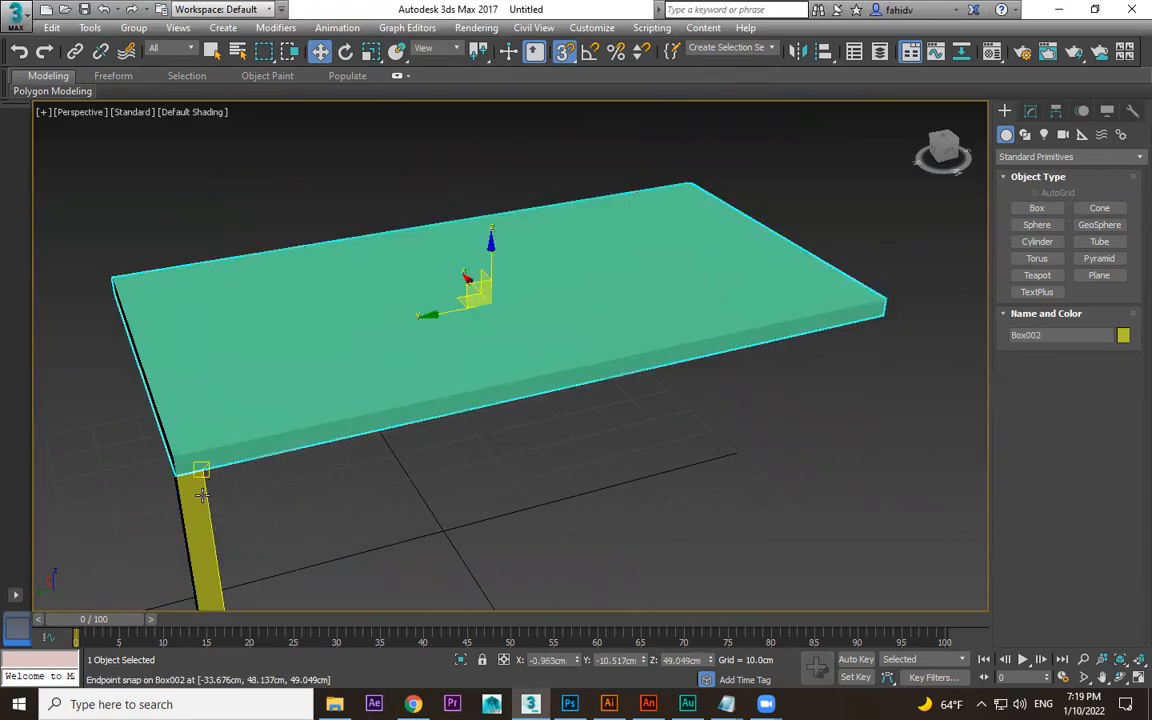
pyautogui.keyDown('shift'); pyautogui.moveTo(198, 471); pyautogui.dragTo(872, 314); pyautogui.keyUp('shift')
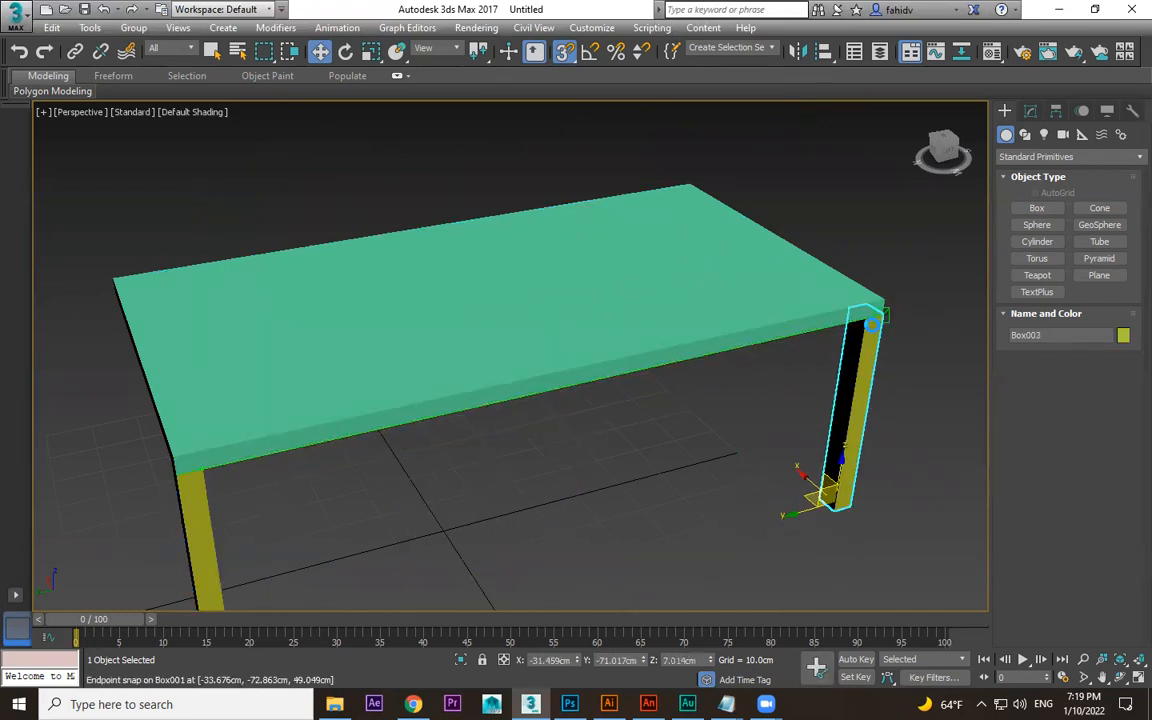
pyautogui.click(582, 419)
# Select both yellow legs and clone them as one copy, snapped to the corners on the opposite long side of the tabletop.
pyautogui.moveTo(599, 522)
pyautogui.mouseDown(button='middle')
pyautogui.moveTo(736, 487)
pyautogui.moveTo(548, 492)
pyautogui.mouseUp(button='middle')
pyautogui.keyDown('alt'); pyautogui.moveTo(398, 522); pyautogui.dragTo(758, 489, button='middle'); pyautogui.keyUp('alt')
pyautogui.scroll(-5, 752, 480)
pyautogui.moveTo(650, 395); pyautogui.dragTo(689, 395, button='middle')
pyautogui.moveTo(784, 396); pyautogui.dragTo(557, 490)
pyautogui.scroll(5, 725, 476)
pyautogui.moveTo(725, 476); pyautogui.dragTo(725, 575, button='middle')
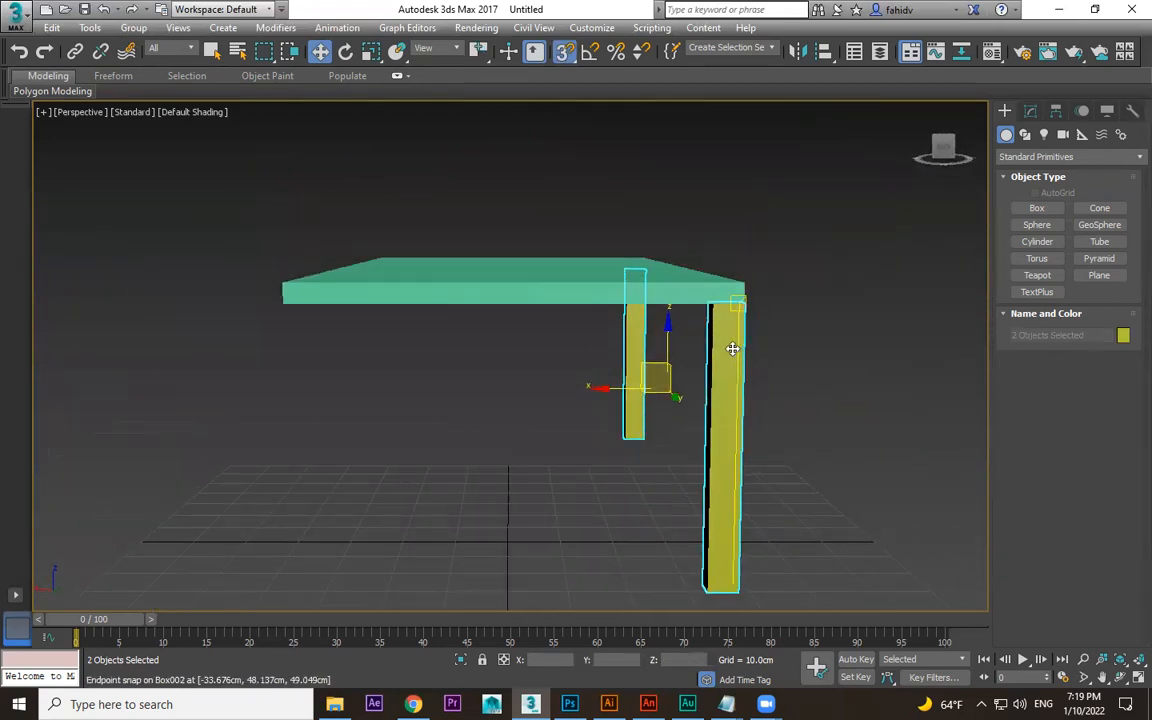
pyautogui.moveTo(732, 348); pyautogui.dragTo(745, 384, button='middle')
pyautogui.keyDown('shift'); pyautogui.moveTo(745, 384); pyautogui.dragTo(314, 380); pyautogui.keyUp('shift')
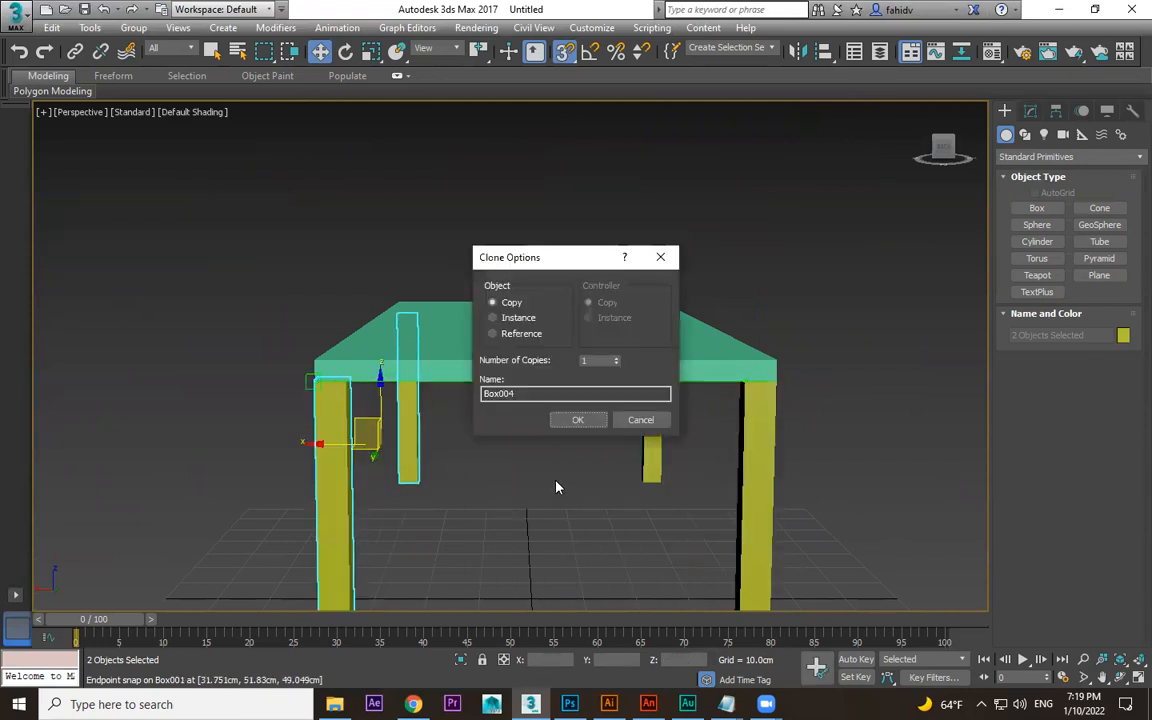
pyautogui.click(588, 424)
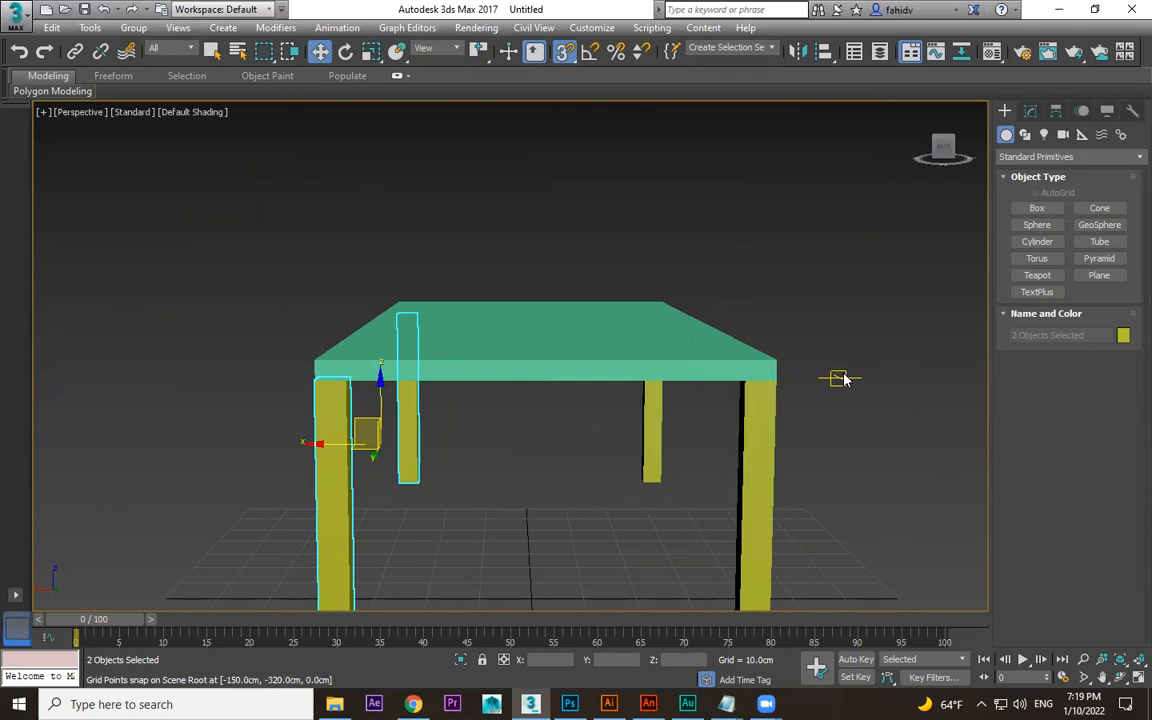
# Deselect the legs and inspect the four-legged table from several angles and distances.
pyautogui.click(854, 489)
pyautogui.moveTo(854, 489); pyautogui.dragTo(366, 424, button='middle')
pyautogui.scroll(-5, 657, 439)
pyautogui.scroll(6, 658, 422)
pyautogui.scroll(-4, 671, 404)
pyautogui.moveTo(671, 404); pyautogui.dragTo(553, 391, button='middle')
pyautogui.scroll(4, 605, 391)
pyautogui.scroll(-6, 588, 422)
pyautogui.moveTo(659, 462); pyautogui.dragTo(693, 486, button='middle')
pyautogui.keyDown('alt'); pyautogui.moveTo(508, 517); pyautogui.dragTo(504, 532, button='middle'); pyautogui.keyUp('alt')
pyautogui.scroll(4, 518, 405)
# Review the enabled snap types in the Grid and Snap Settings and close the dialog.
pyautogui.moveTo(519, 399); pyautogui.dragTo(516, 446, button='middle')
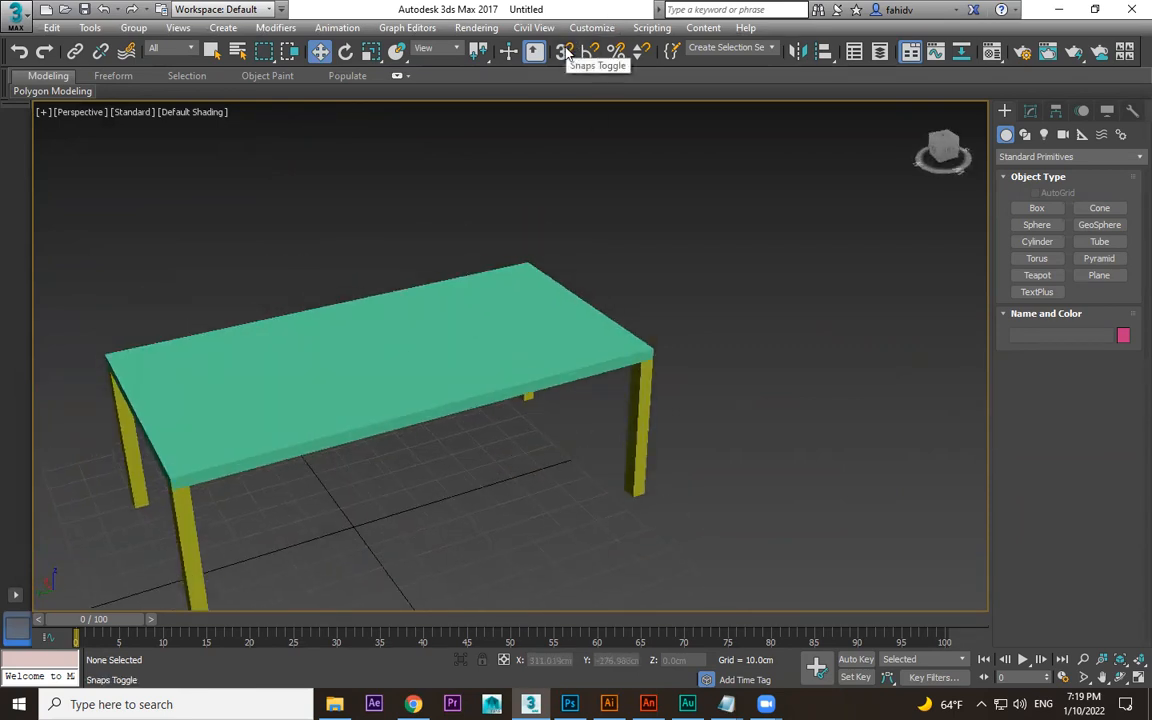
pyautogui.rightClick(563, 52)
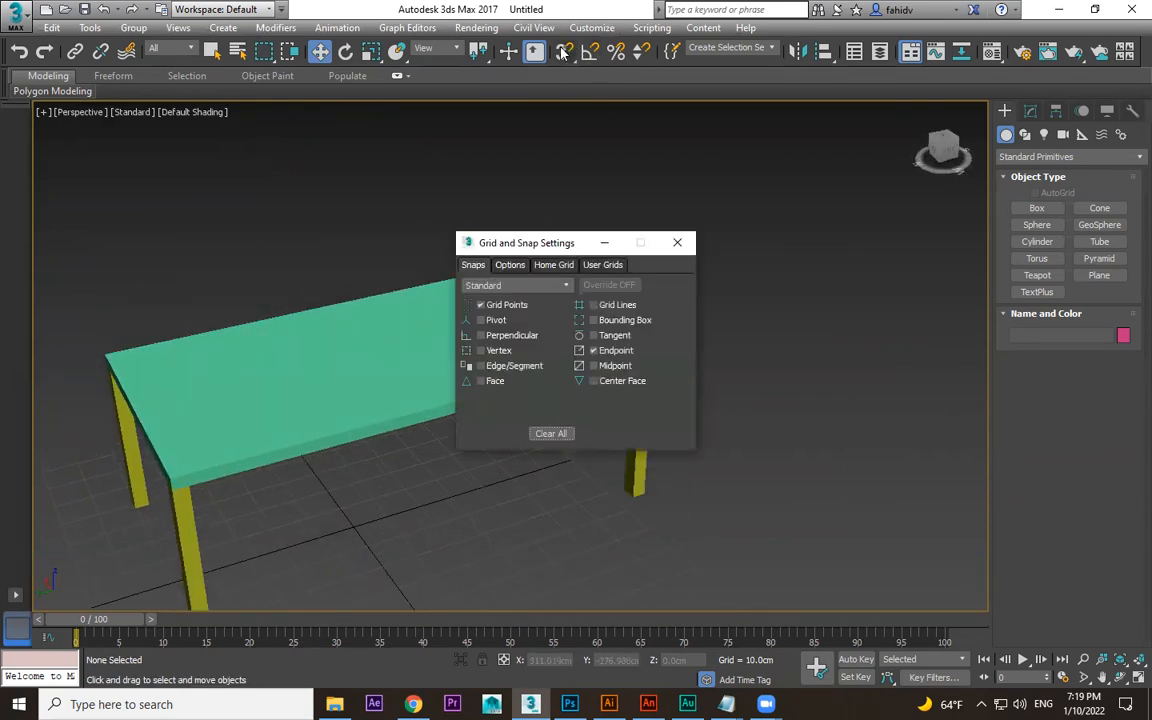
pyautogui.click(677, 242)
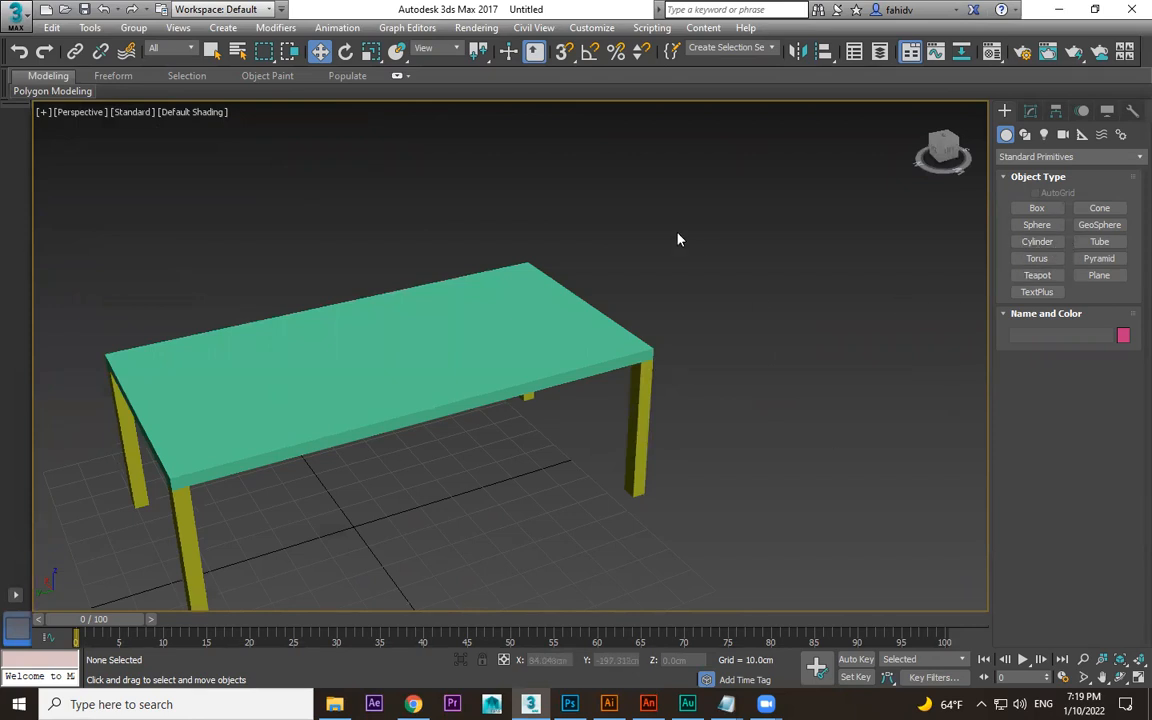
# Select the whole table, tabletop and legs, with one selection window.
pyautogui.moveTo(720, 273); pyautogui.dragTo(820, 235, button='middle')
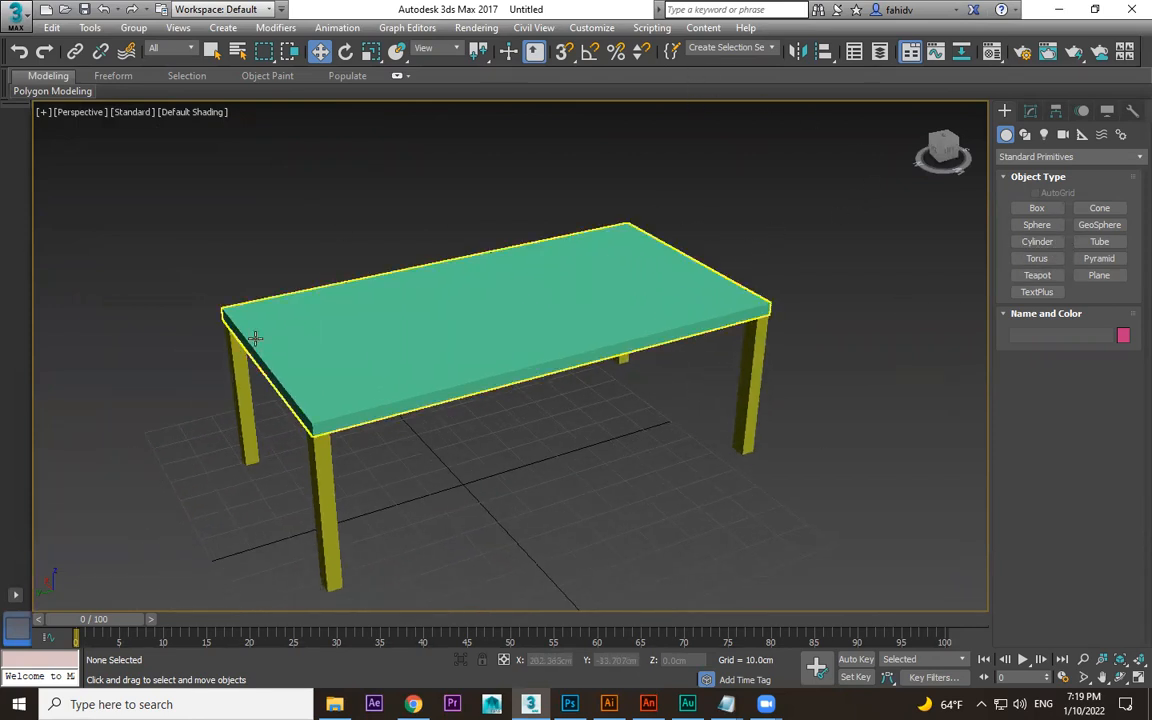
pyautogui.moveTo(822, 177); pyautogui.dragTo(289, 511)
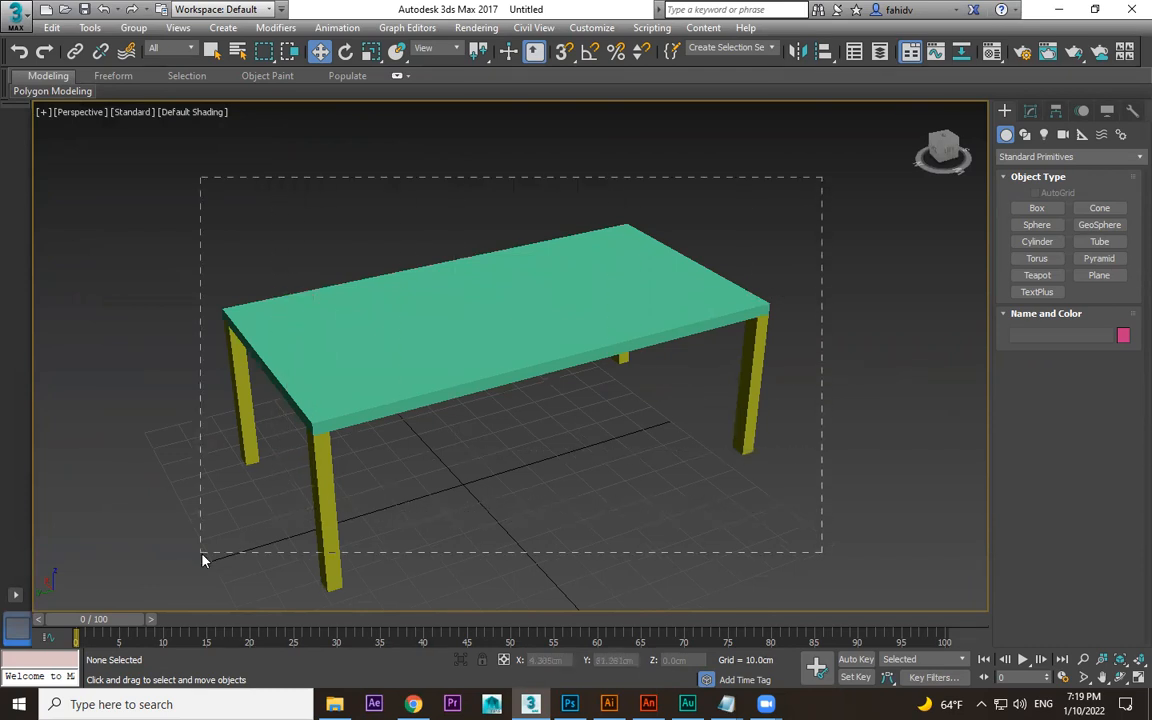
pyautogui.moveTo(202, 558); pyautogui.dragTo(202, 558)
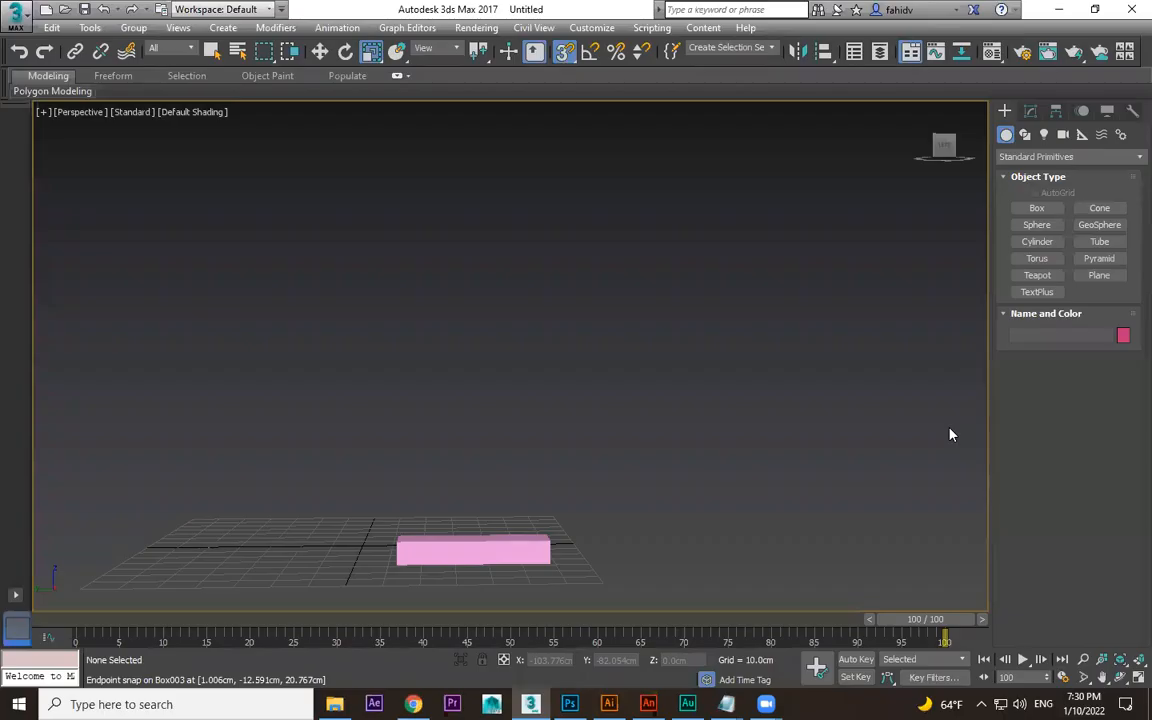
# Clone the pink box as 12 copies with endpoint snapping, offsetting each by its lower-to-upper corner distance to form a staircase.
pyautogui.keyDown('alt'); pyautogui.moveTo(500, 440); pyautogui.dragTo(555, 477, button='middle'); pyautogui.keyUp('alt')
pyautogui.moveTo(540, 560); pyautogui.dragTo(177, 214, button='middle')
pyautogui.scroll(3, 443, 298)
pyautogui.moveTo(443, 293); pyautogui.dragTo(528, 412, button='middle')
pyautogui.scroll(3, 529, 413)
pyautogui.moveTo(576, 278); pyautogui.dragTo(303, 482)
pyautogui.moveTo(444, 430); pyautogui.dragTo(521, 466, button='middle')
pyautogui.press('w')
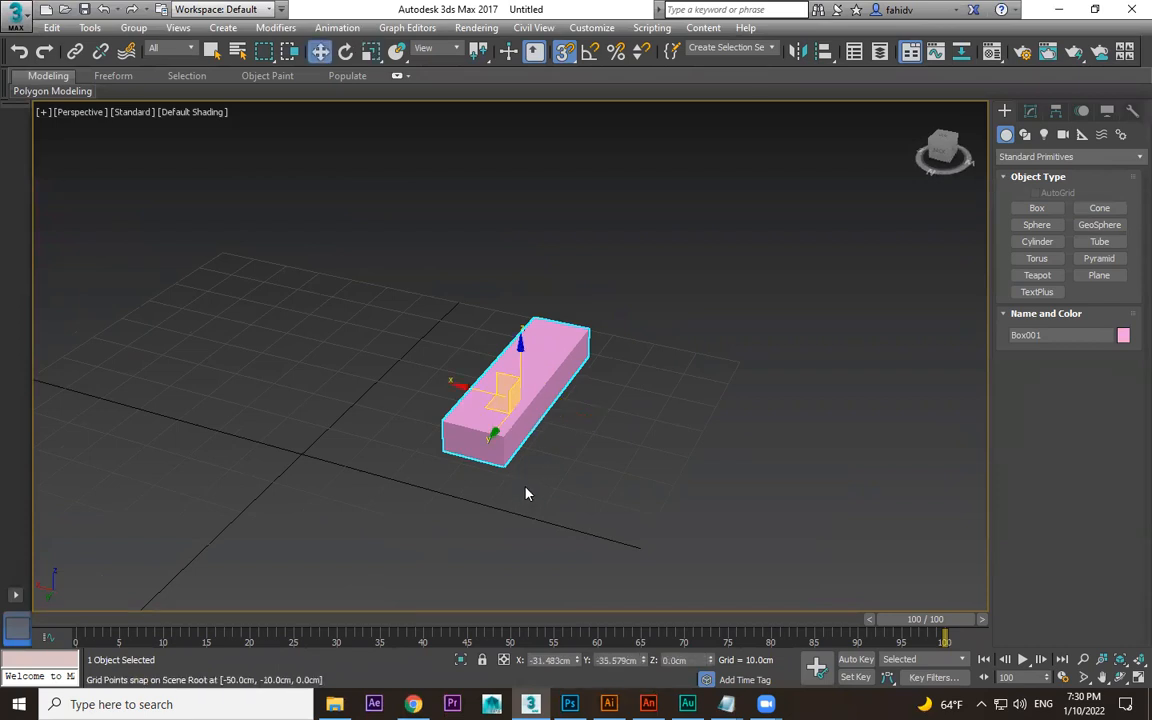
pyautogui.click(567, 57)
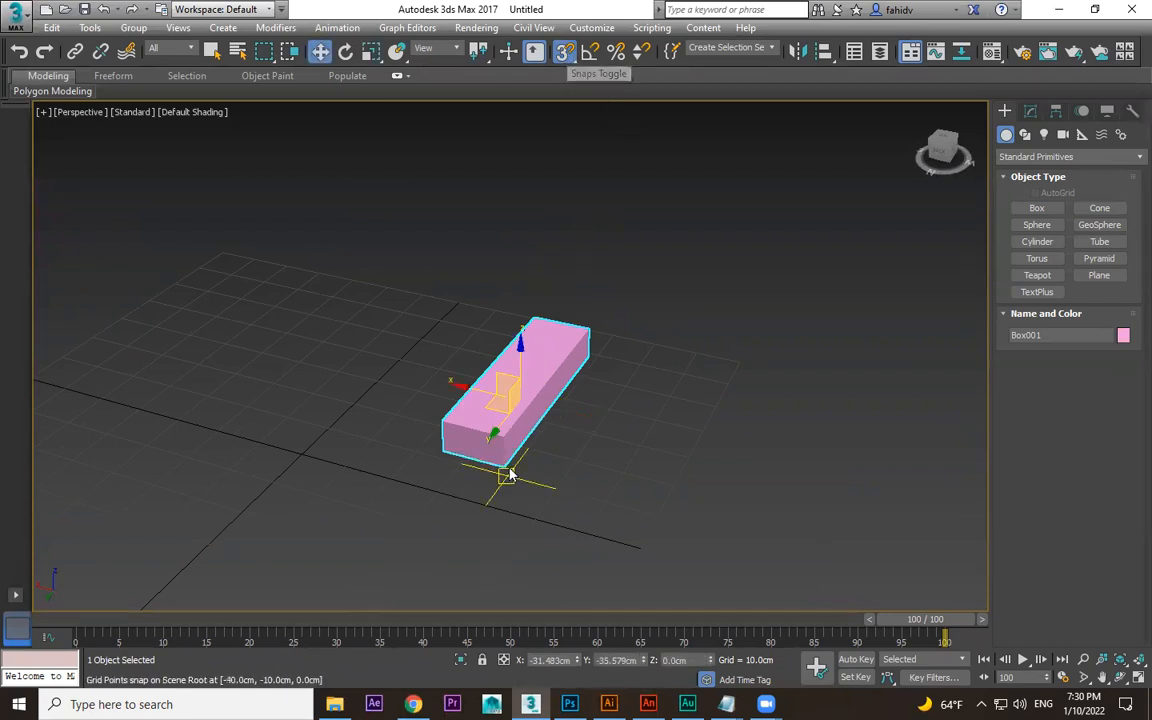
pyautogui.moveTo(502, 465)
pyautogui.keyDown('shift'); pyautogui.mouseDown()
pyautogui.moveTo(470, 404)
pyautogui.moveTo(440, 420)
pyautogui.mouseUp(); pyautogui.keyUp('shift')
pyautogui.doubleClick(600, 360)
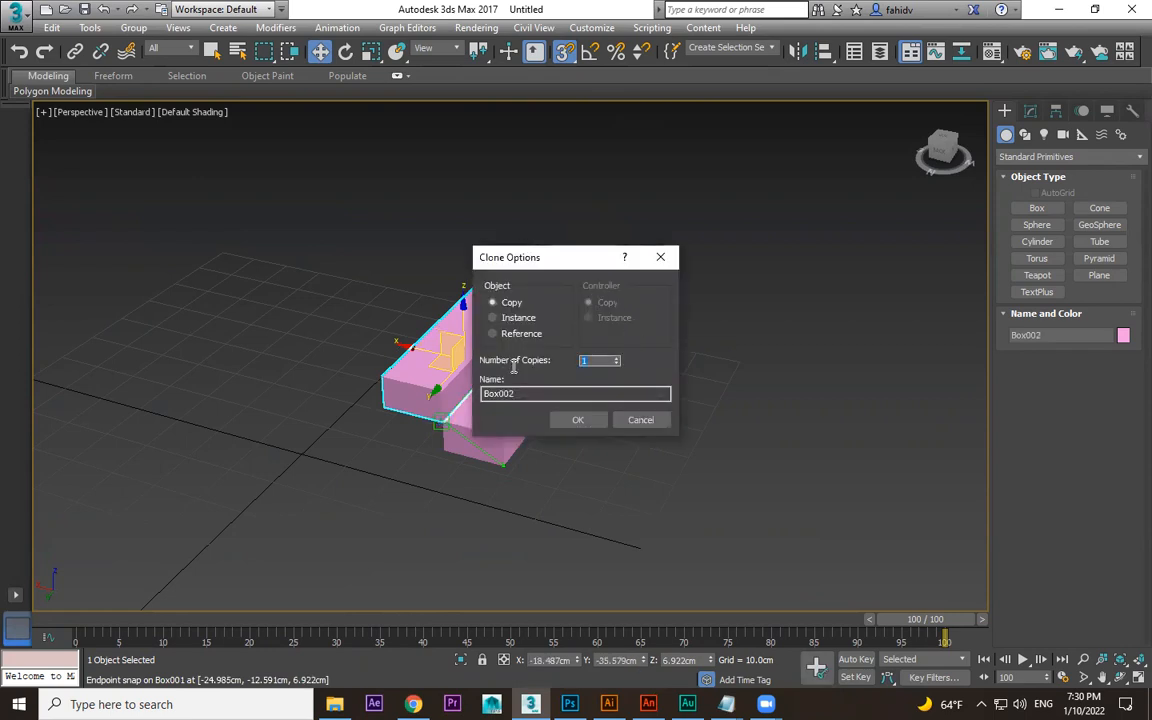
pyautogui.click(589, 421)
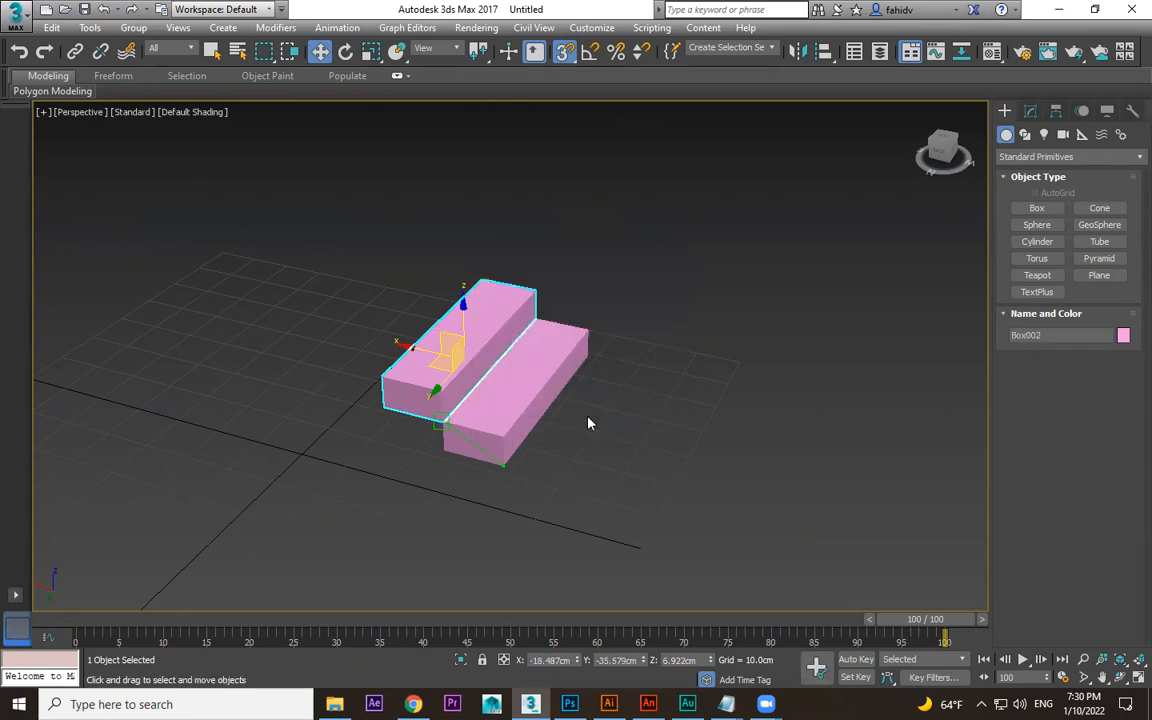
# Turn off snapping and delete the entire pink staircase.
pyautogui.scroll(-3, 717, 522)
pyautogui.scroll(-3, 742, 532)
pyautogui.moveTo(732, 507); pyautogui.dragTo(758, 398, button='middle')
pyautogui.press('s')
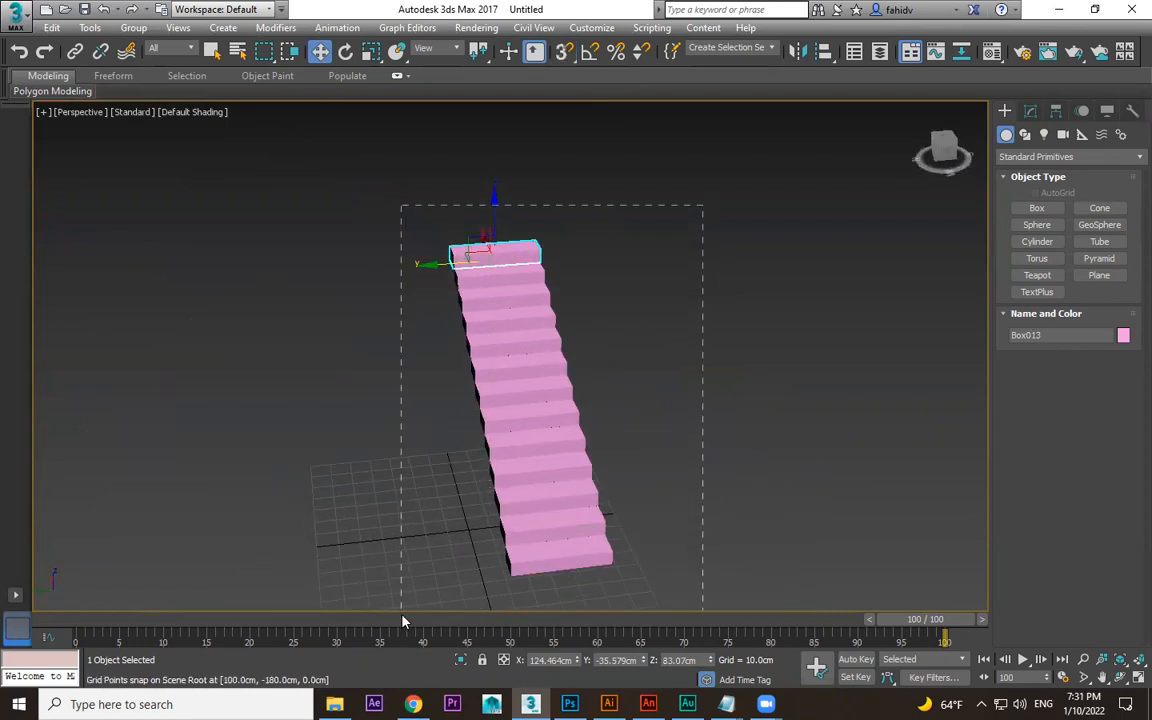
pyautogui.moveTo(402, 616); pyautogui.dragTo(403, 616)
pyautogui.press('Delete')
pyautogui.moveTo(619, 507); pyautogui.dragTo(678, 331, button='middle')
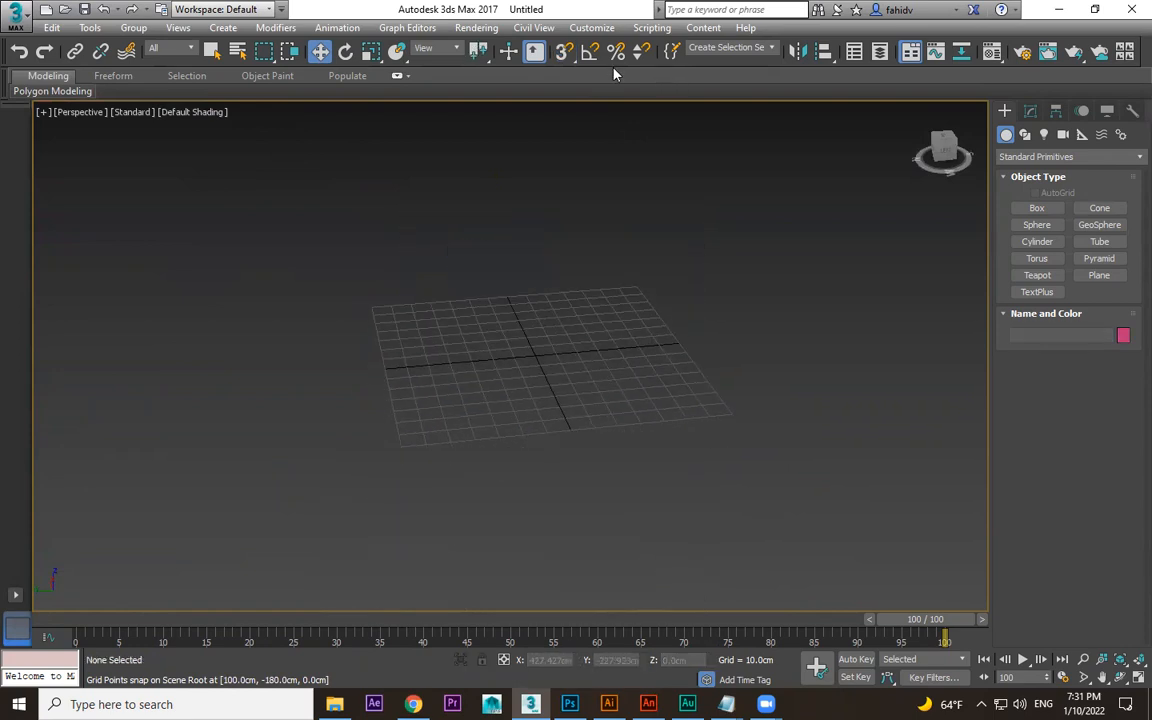
pyautogui.moveTo(654, 393); pyautogui.dragTo(622, 399, button='middle')
pyautogui.scroll(3, 669, 383)
pyautogui.moveTo(753, 417); pyautogui.dragTo(680, 278, button='middle')
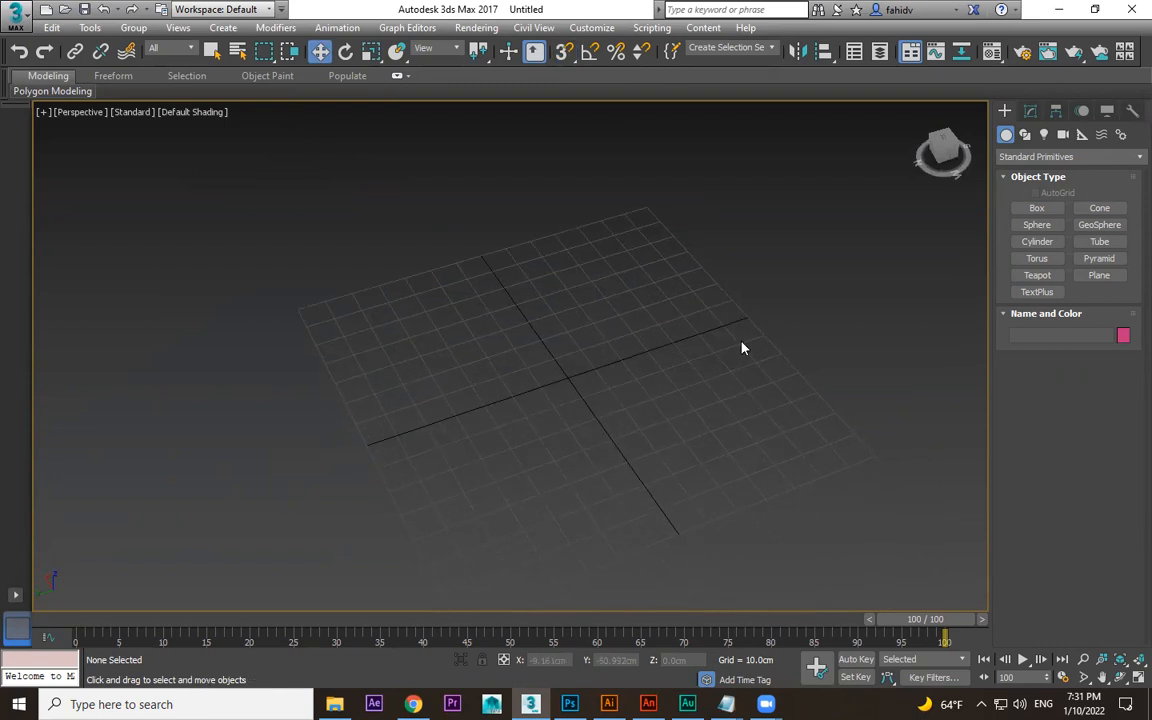
pyautogui.scroll(2, 600, 333)
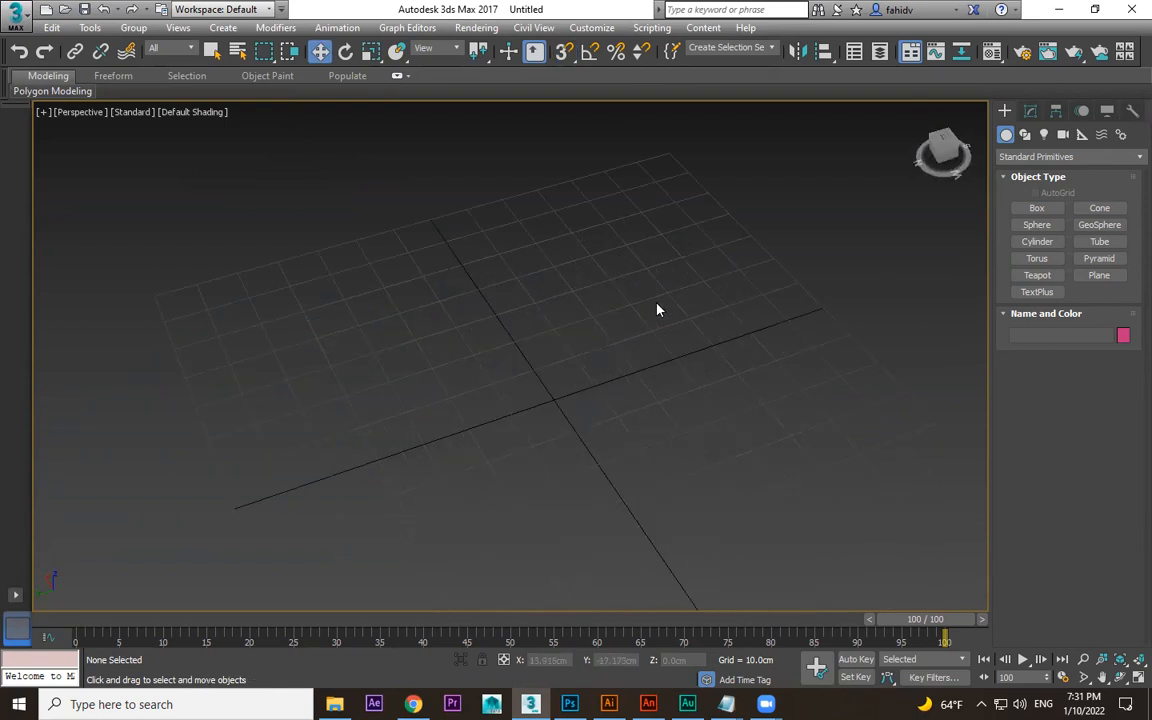
pyautogui.moveTo(714, 374); pyautogui.dragTo(157, 533)
pyautogui.moveTo(748, 470); pyautogui.dragTo(719, 468, button='middle')
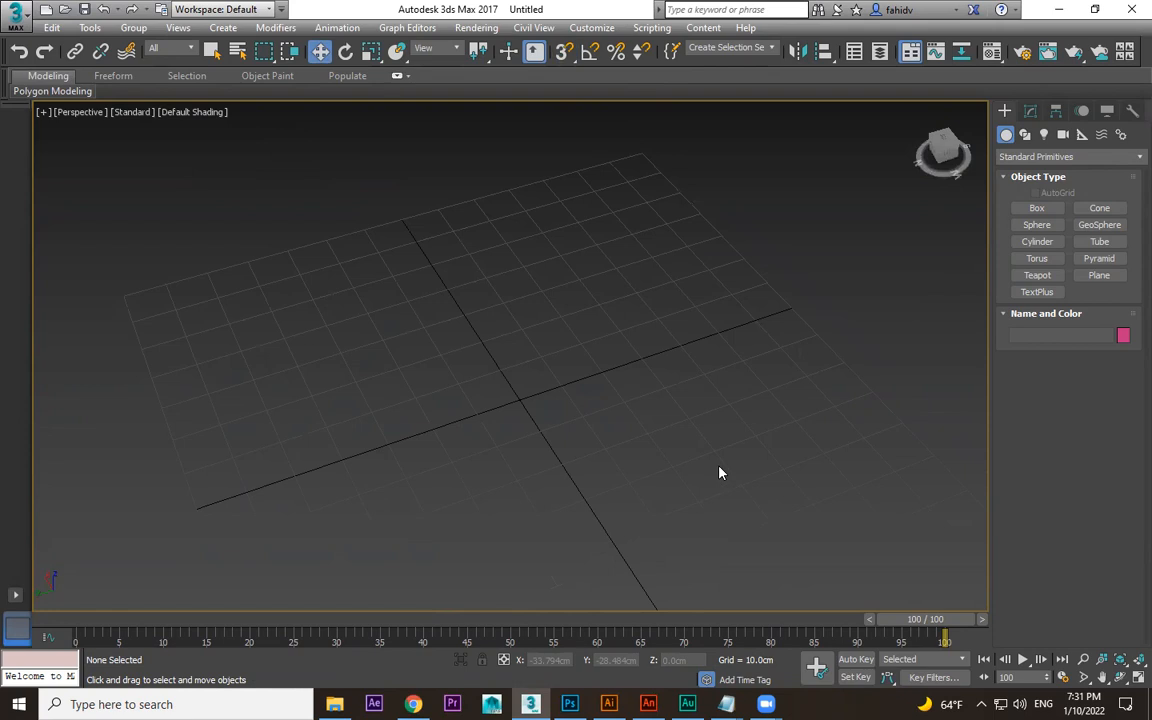
# Try drawing a box about 42 × 35 × 28 cm on the grid, and delete it.
pyautogui.click(1037, 208)
pyautogui.moveTo(650, 328); pyautogui.dragTo(551, 497)
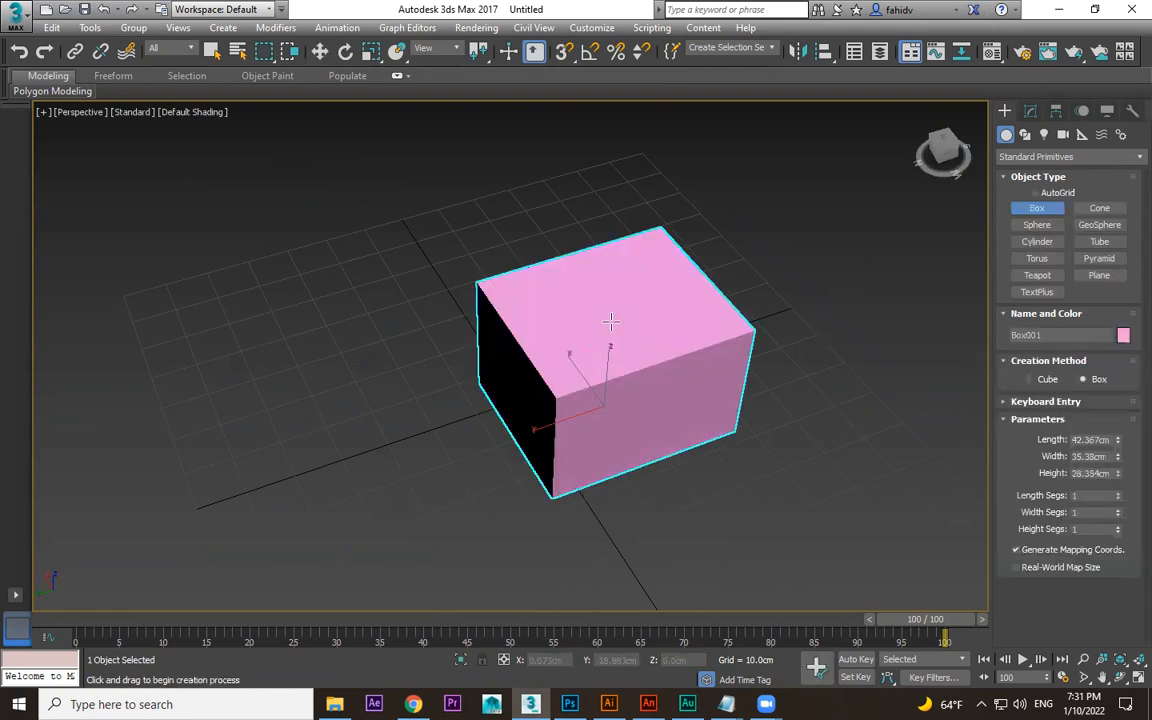
pyautogui.click(609, 320)
pyautogui.press('Delete')
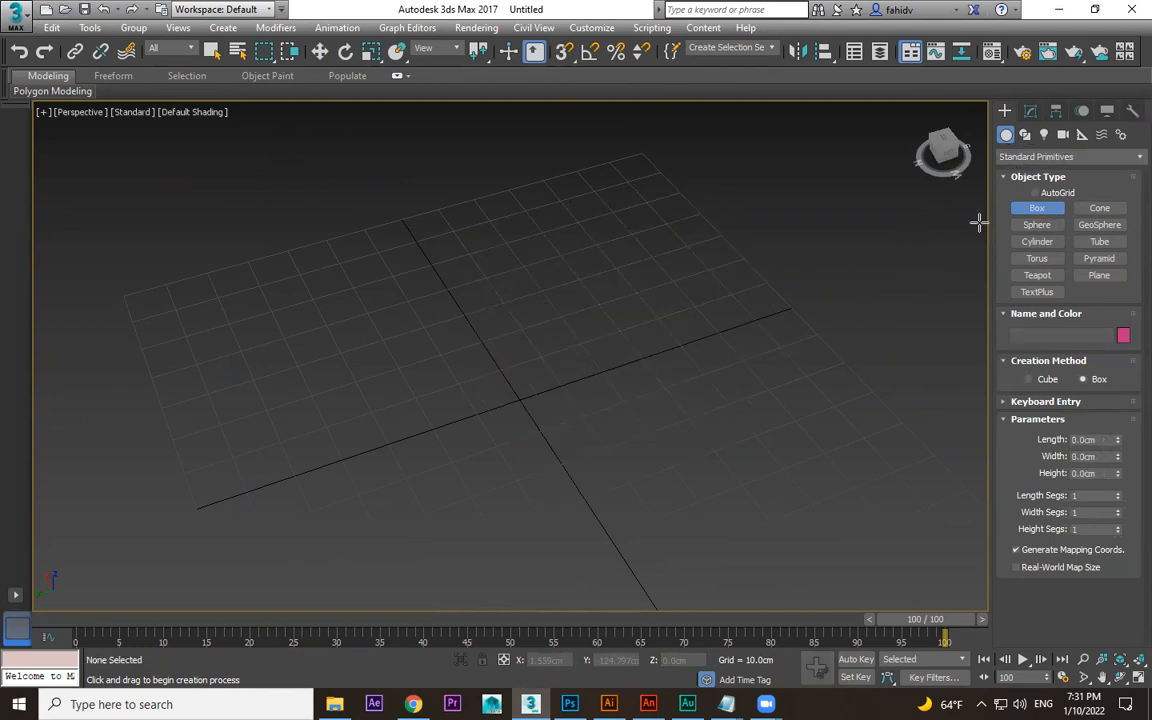
# Look at the available Compound Objects and return to the Standard Primitives.
pyautogui.click(1027, 157)
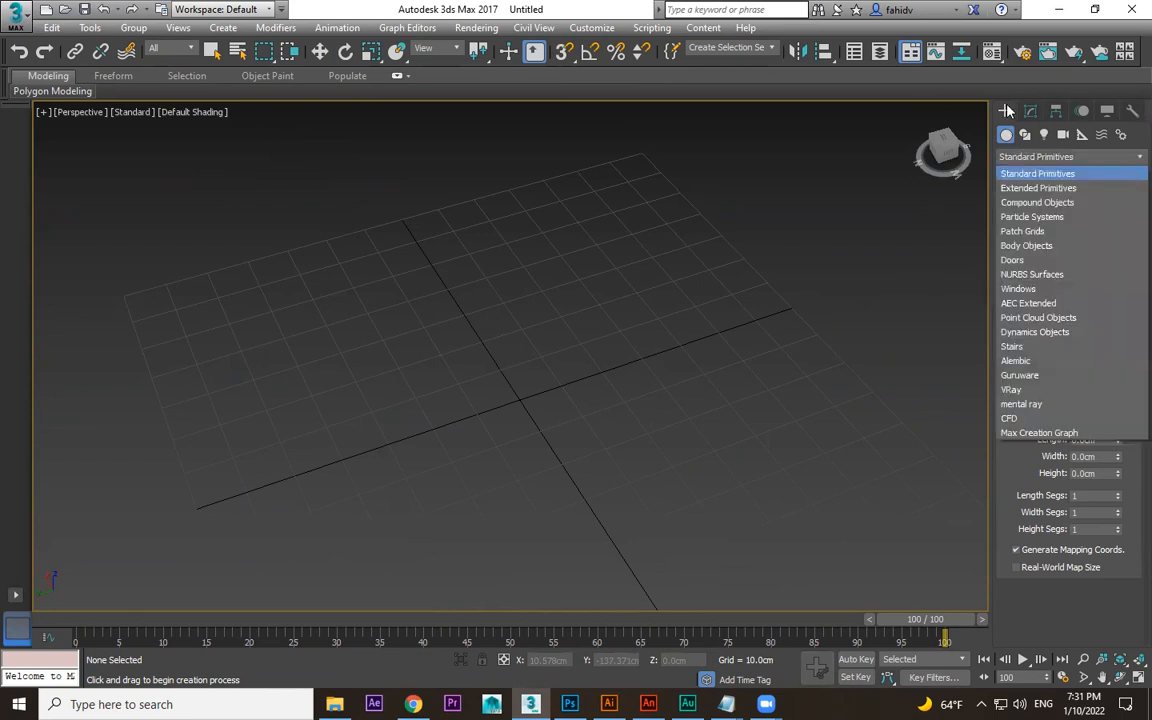
pyautogui.click(1020, 204)
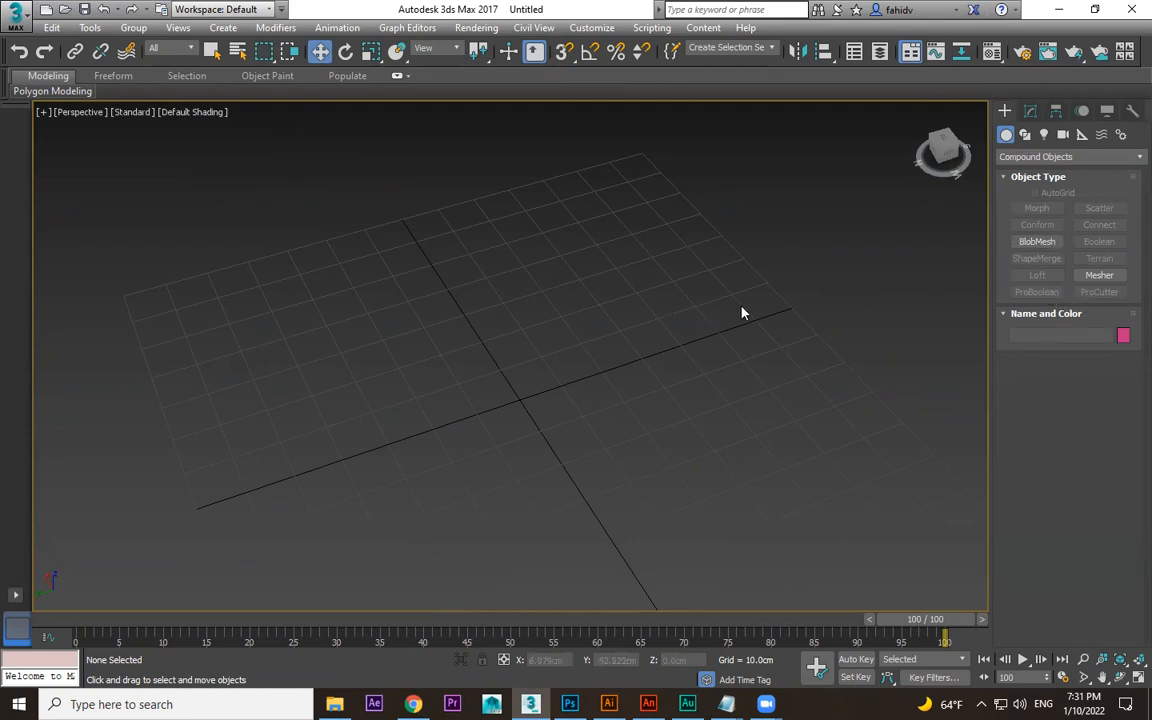
pyautogui.click(1020, 156)
pyautogui.click(1025, 172)
# Draw a wide flat box as a slab across the grid and a tall box about 10 × 6 × 53 cm beside it.
pyautogui.click(1037, 209)
pyautogui.moveTo(710, 272); pyautogui.dragTo(292, 518)
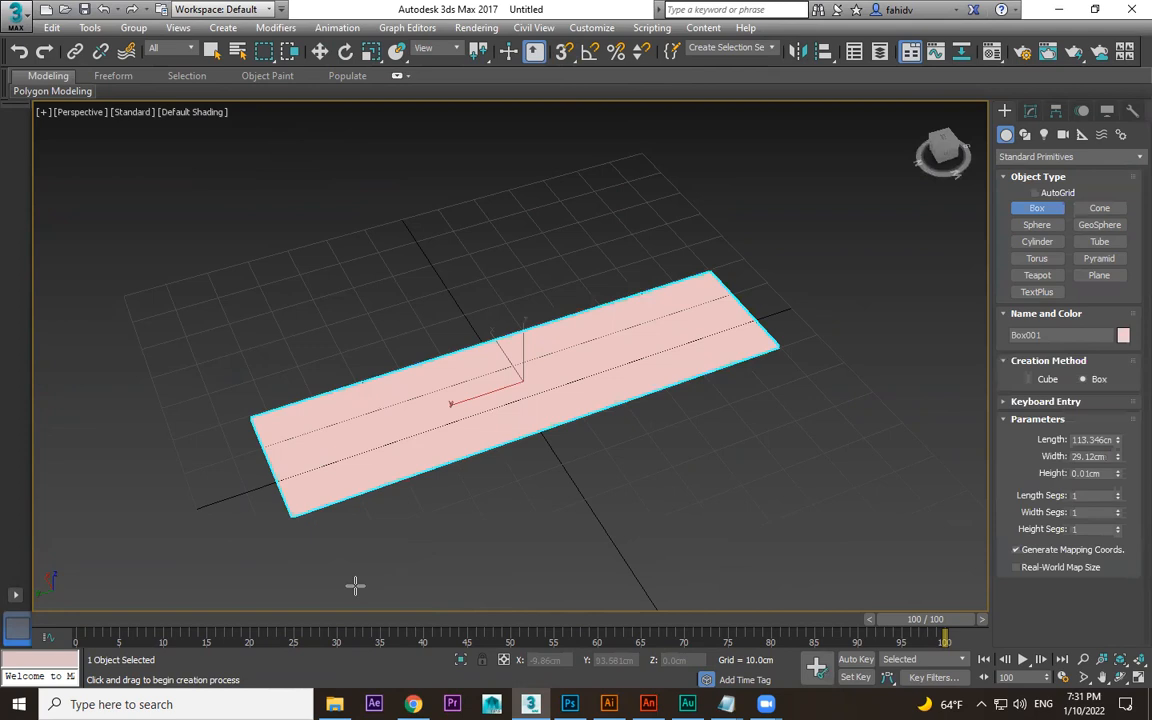
pyautogui.moveTo(355, 586); pyautogui.dragTo(357, 588)
pyautogui.click(366, 559)
pyautogui.moveTo(710, 550); pyautogui.dragTo(745, 526)
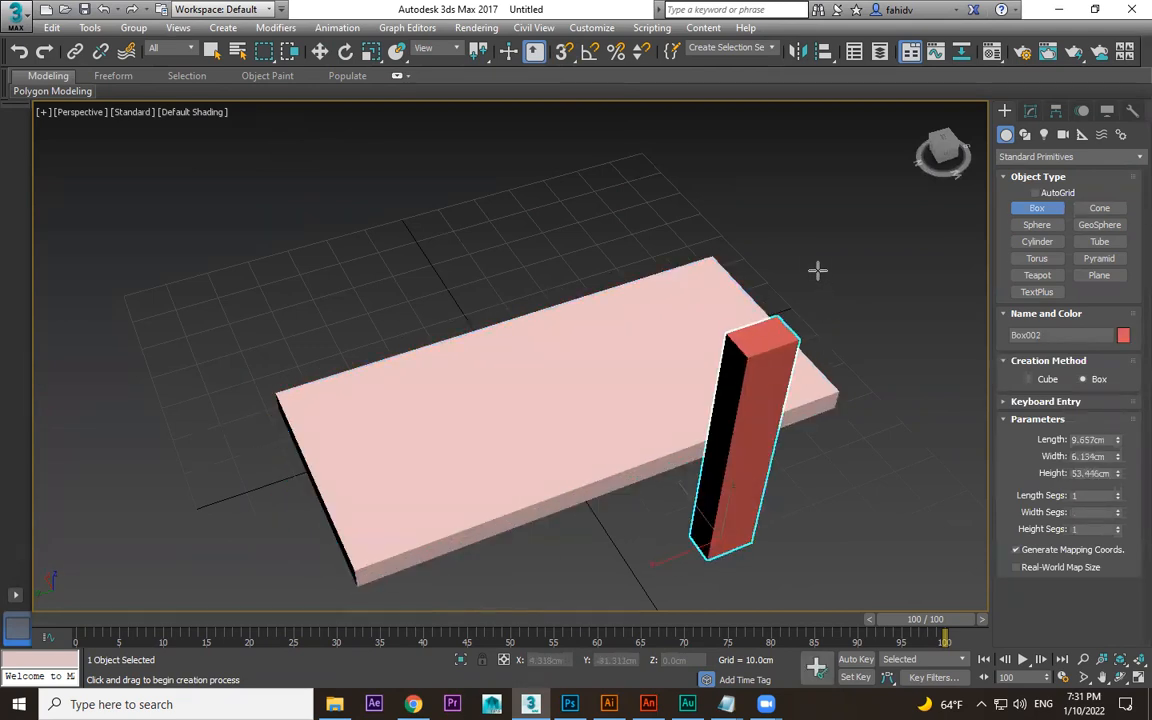
pyautogui.press('w')
# Move the tall red box so it passes through the slab, and clone it along the Y axis as one copy.
pyautogui.moveTo(689, 494)
pyautogui.mouseDown()
pyautogui.moveTo(589, 357)
pyautogui.moveTo(595, 456)
pyautogui.moveTo(520, 445)
pyautogui.moveTo(395, 543)
pyautogui.moveTo(401, 504)
pyautogui.mouseUp()
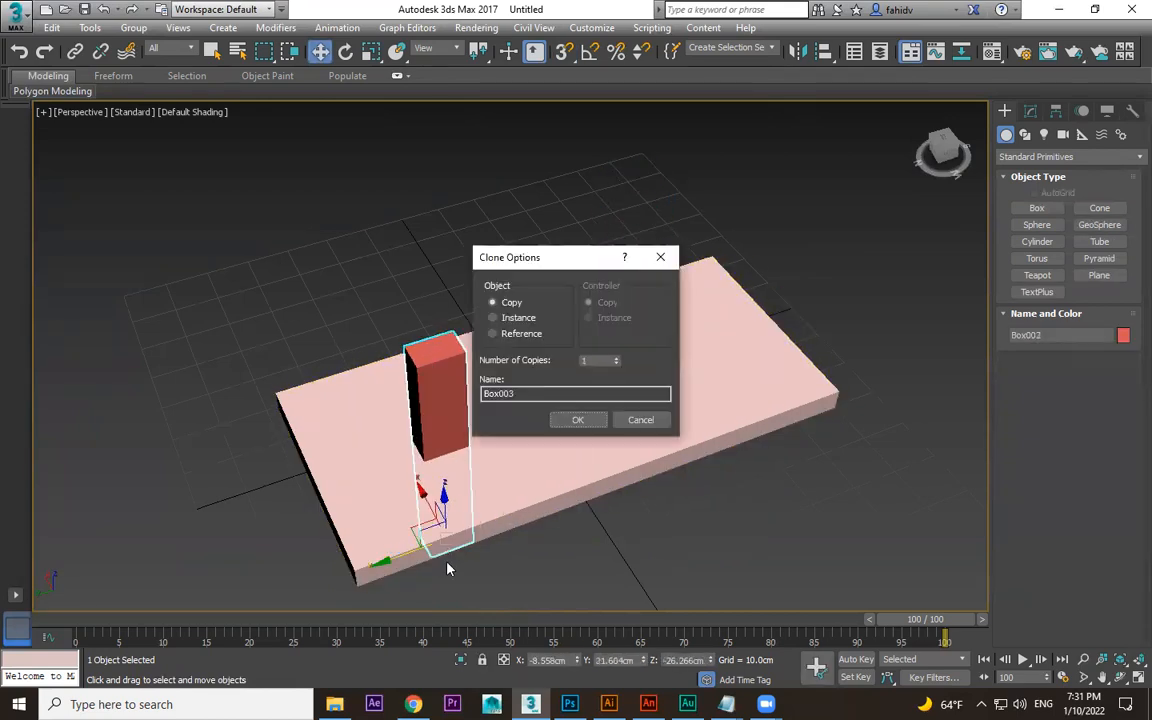
pyautogui.click(600, 422)
pyautogui.click(851, 427)
# Try subtracting both red boxes from the pink slab with ProBoolean, and undo the two cuts.
pyautogui.click(769, 350)
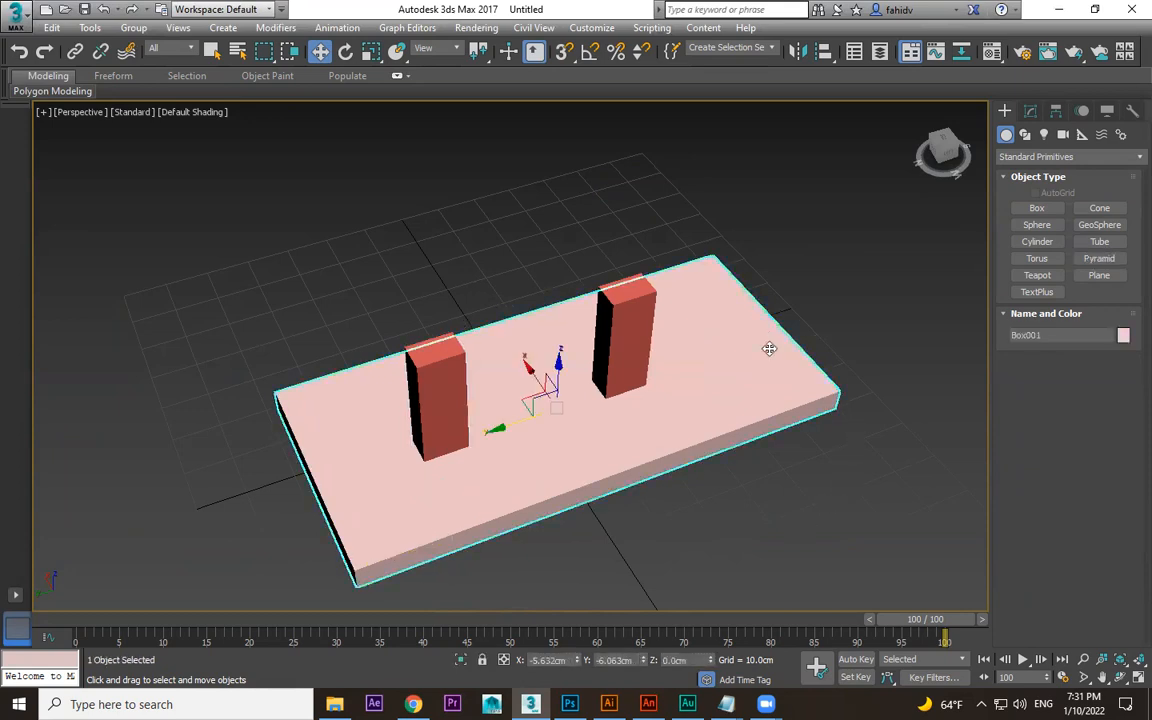
pyautogui.click(1040, 157)
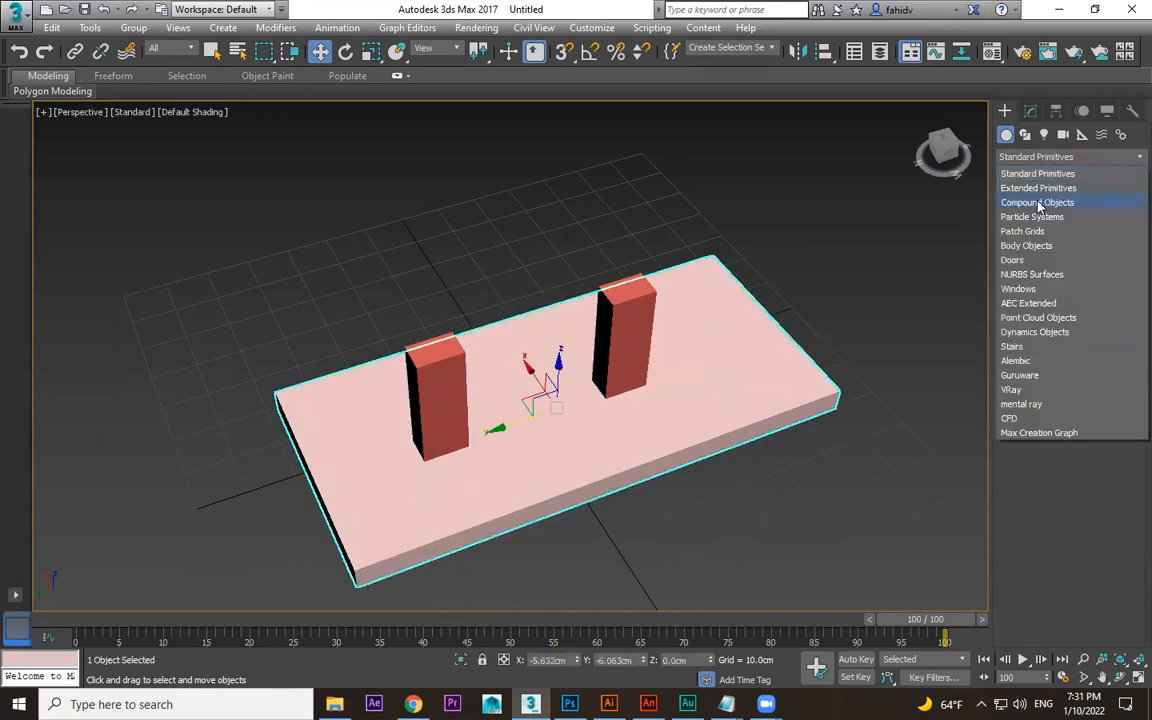
pyautogui.click(1039, 203)
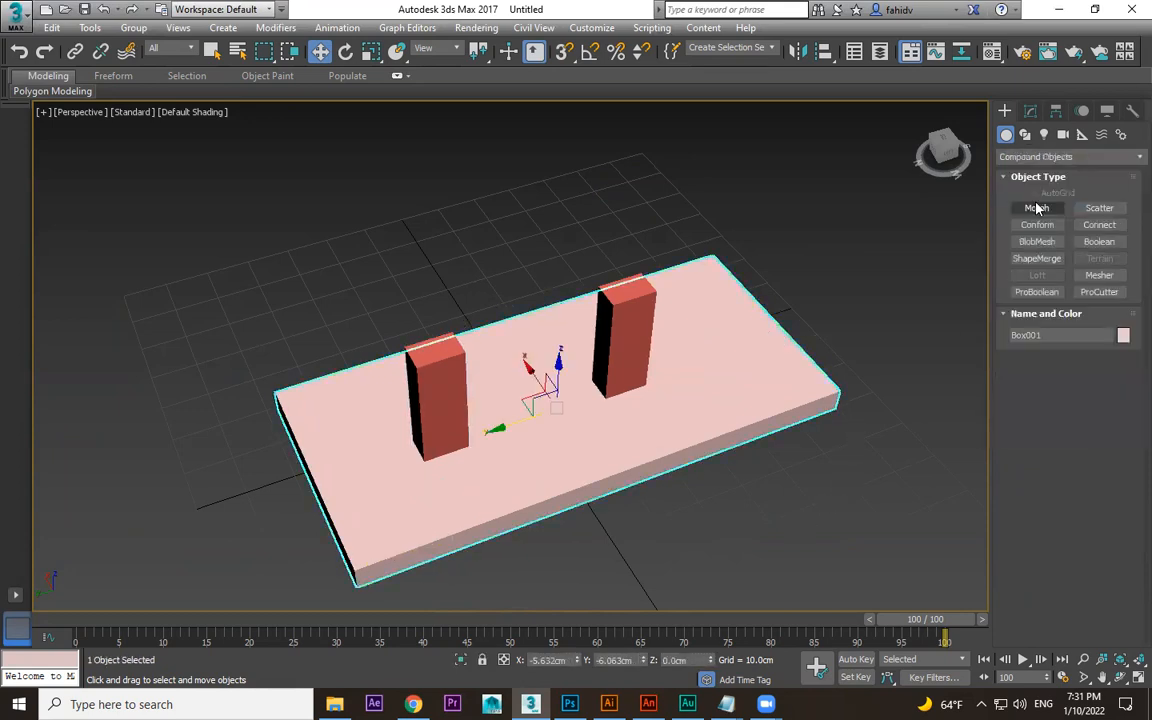
pyautogui.click(1055, 293)
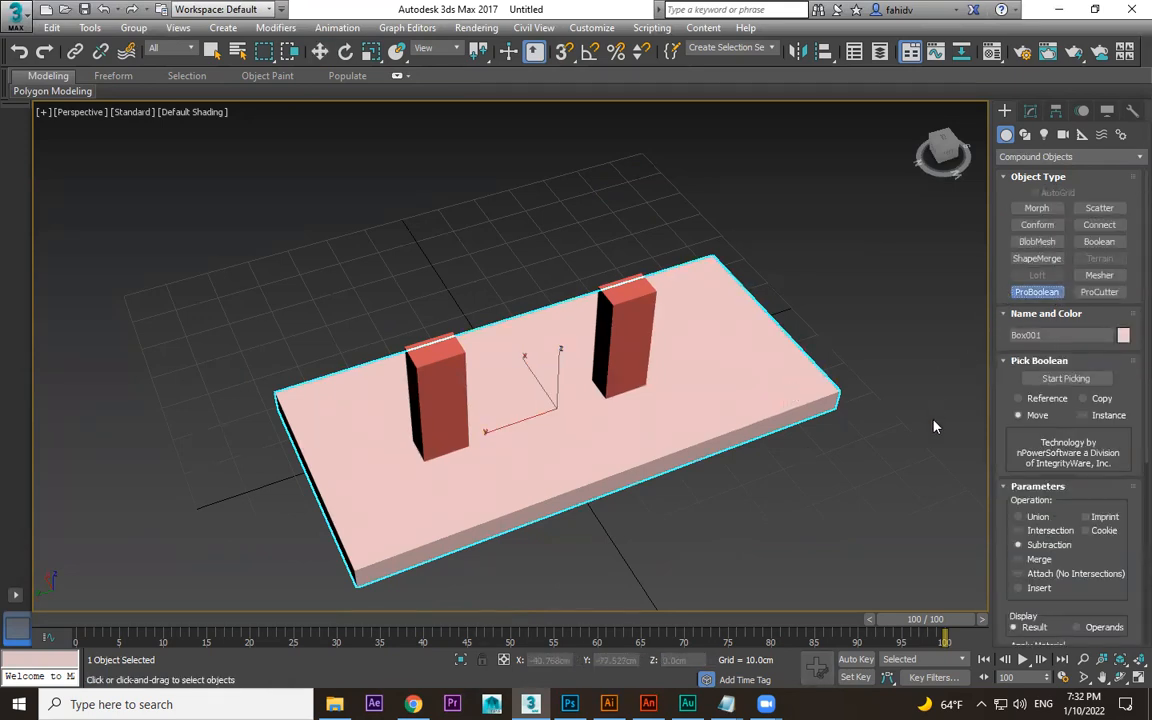
pyautogui.moveTo(933, 424); pyautogui.dragTo(913, 404, button='middle')
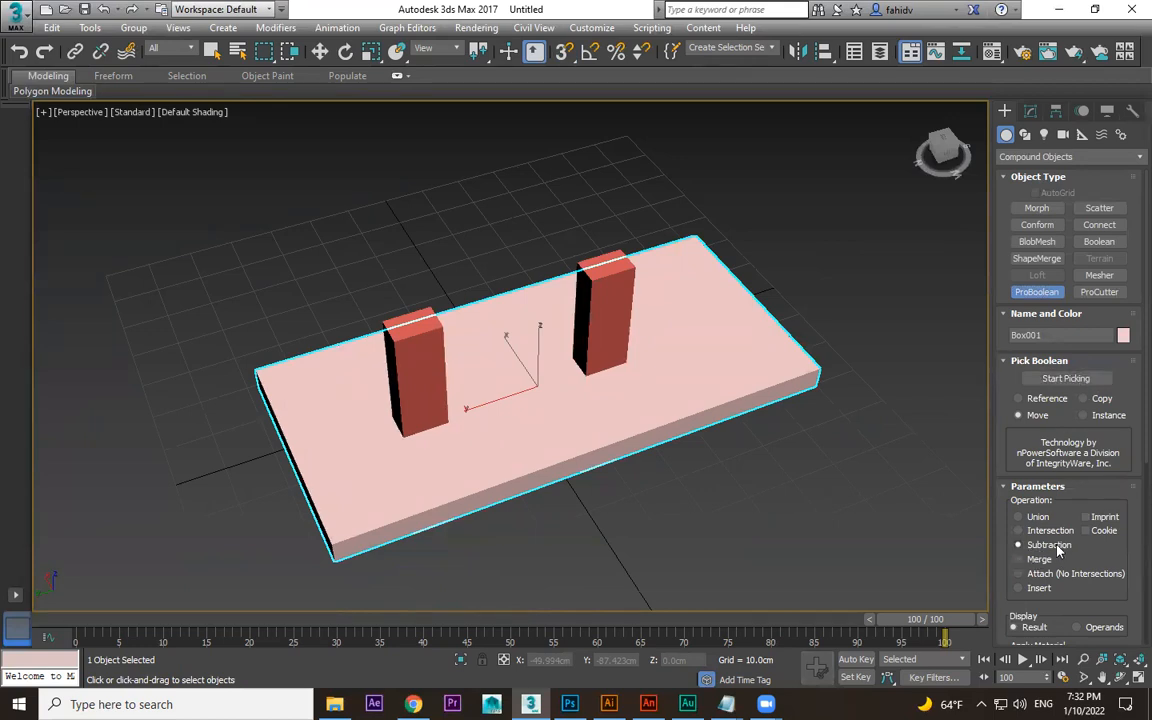
pyautogui.click(1066, 378)
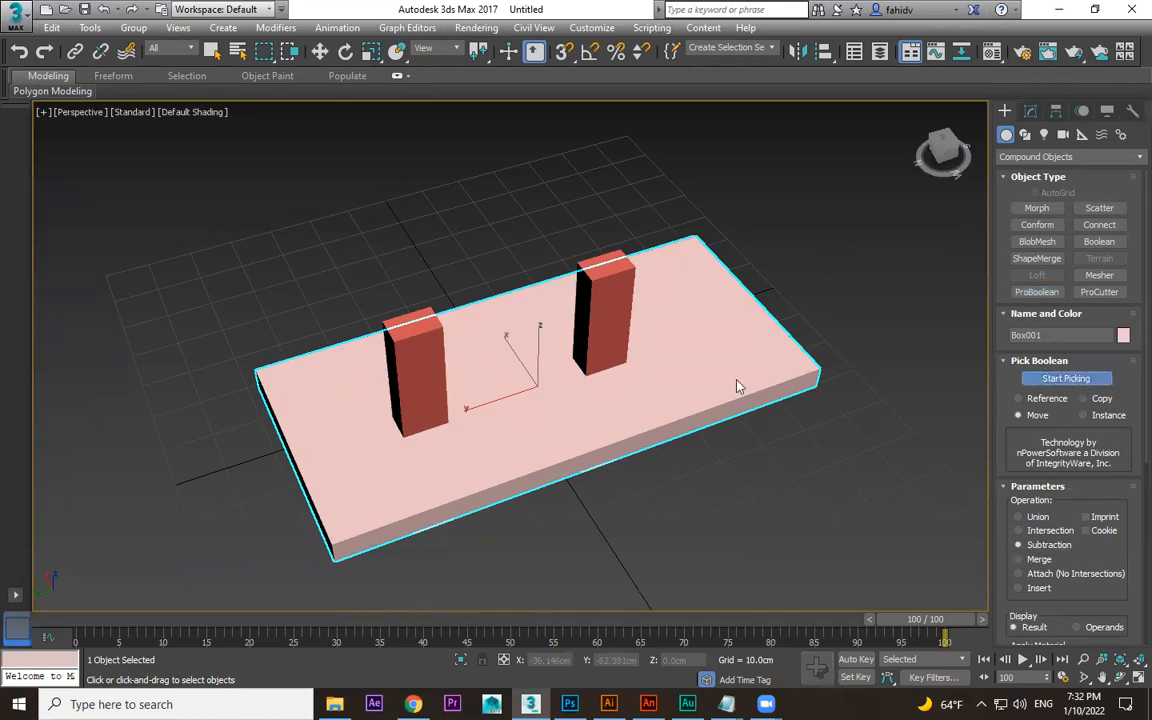
pyautogui.click(614, 307)
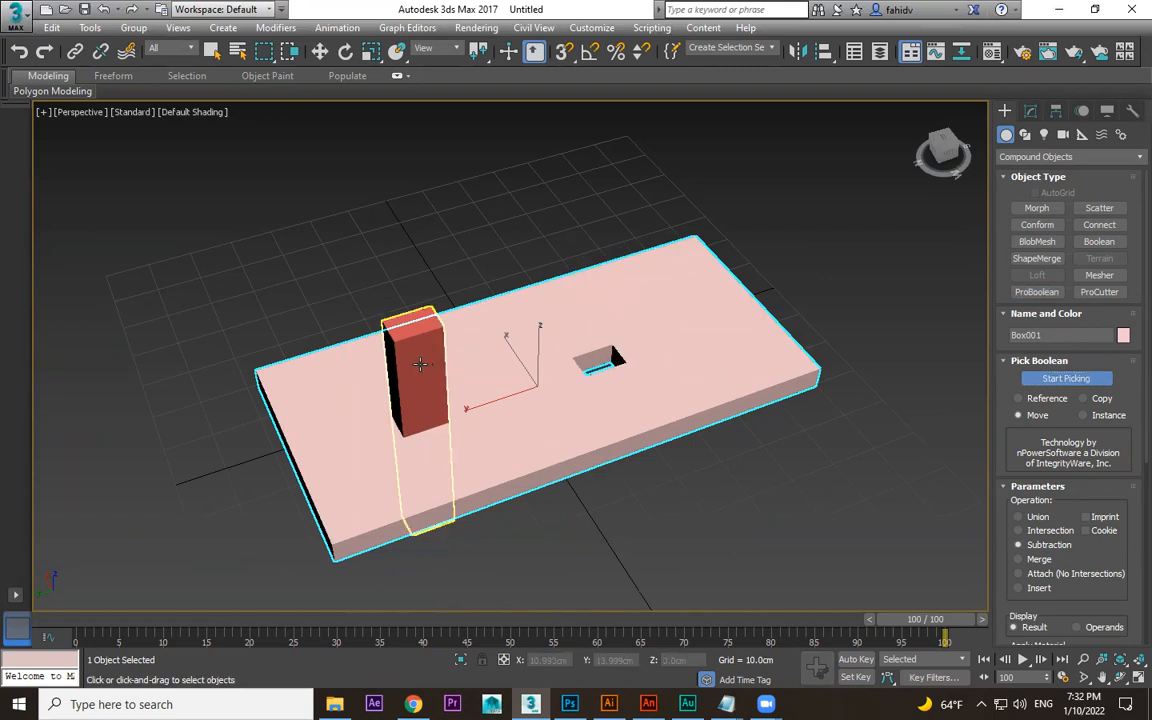
pyautogui.click(415, 365)
pyautogui.scroll(4, 672, 446)
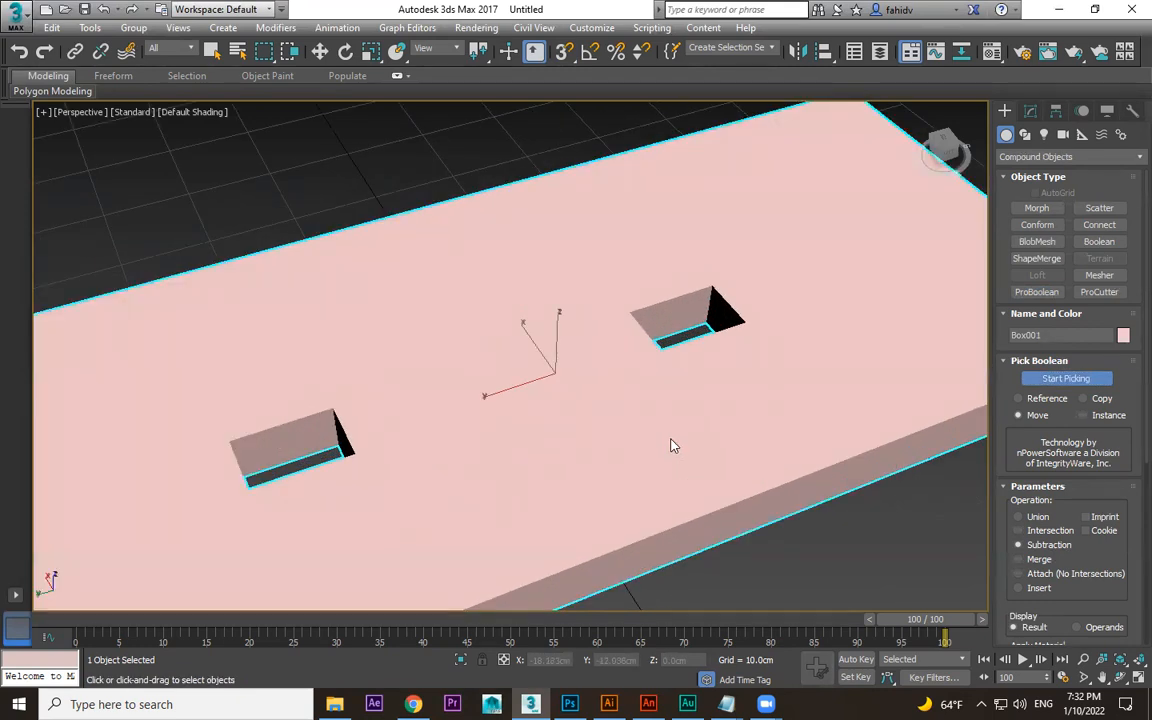
pyautogui.scroll(-6, 672, 446)
pyautogui.hotkey('ctrl', 'z')
pyautogui.hotkey('ctrl', 'z')
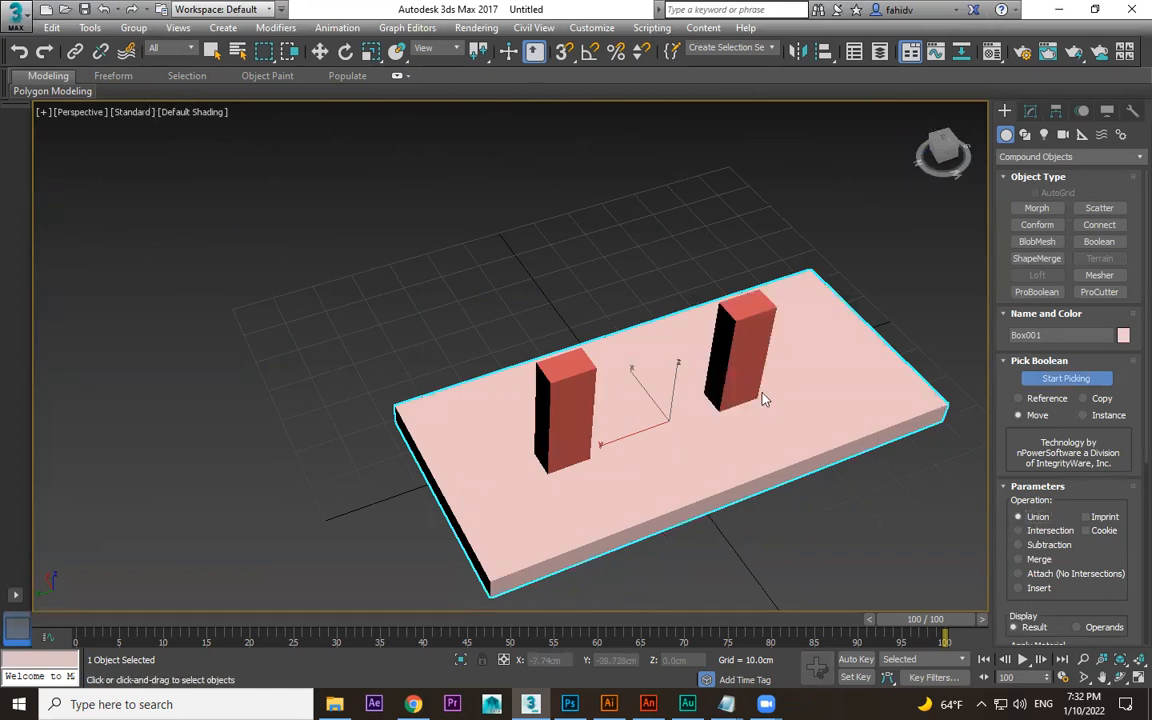
# Try merging both red boxes into the slab with the ProBoolean Union operation, and undo it.
pyautogui.click(742, 352)
pyautogui.click(561, 420)
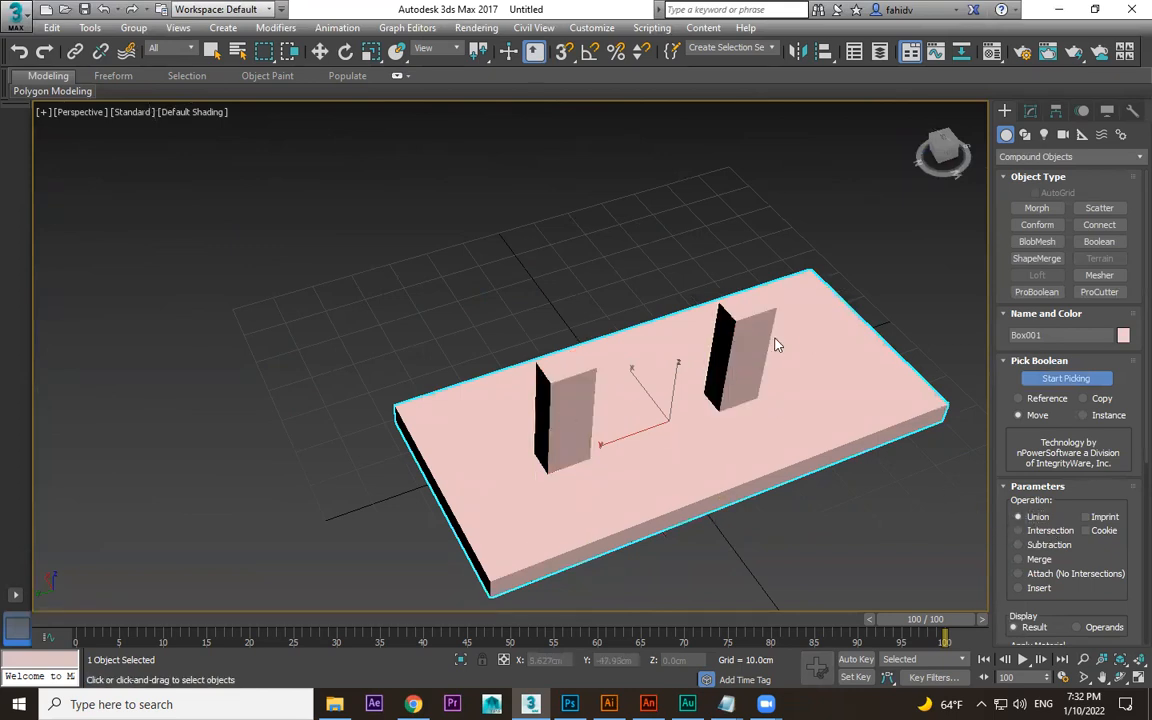
pyautogui.hotkey('ctrl', 'z')
pyautogui.hotkey('ctrl', 'z')
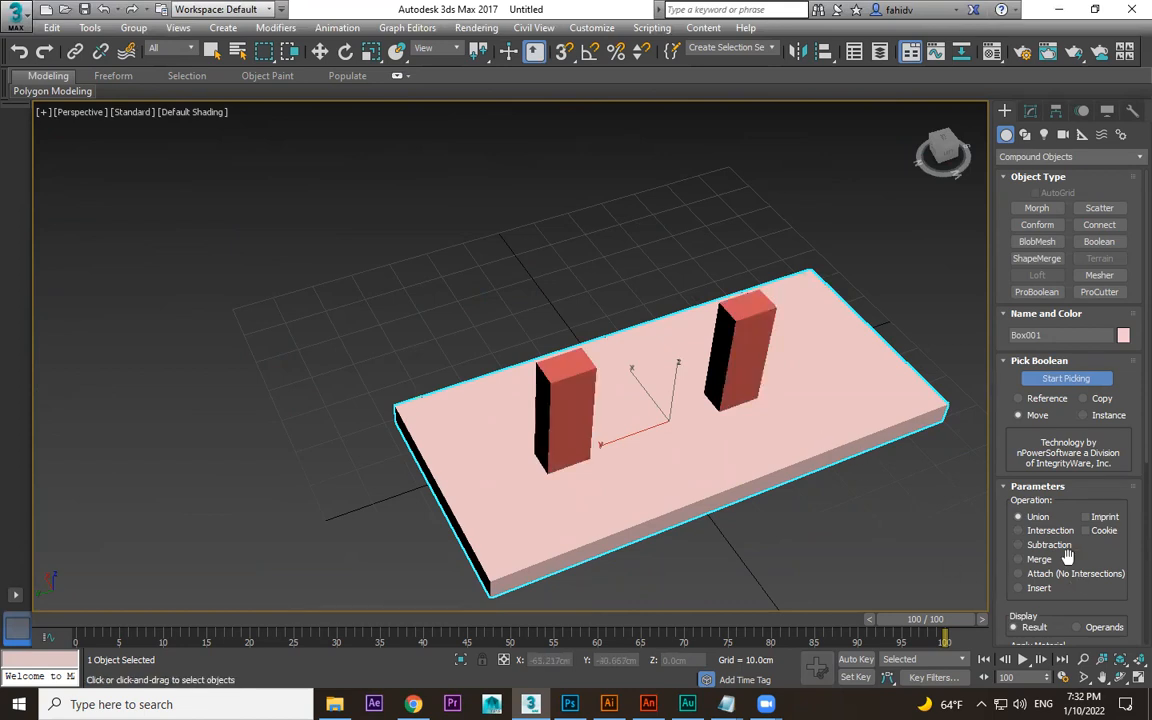
pyautogui.moveTo(943, 471); pyautogui.dragTo(747, 441, button='middle')
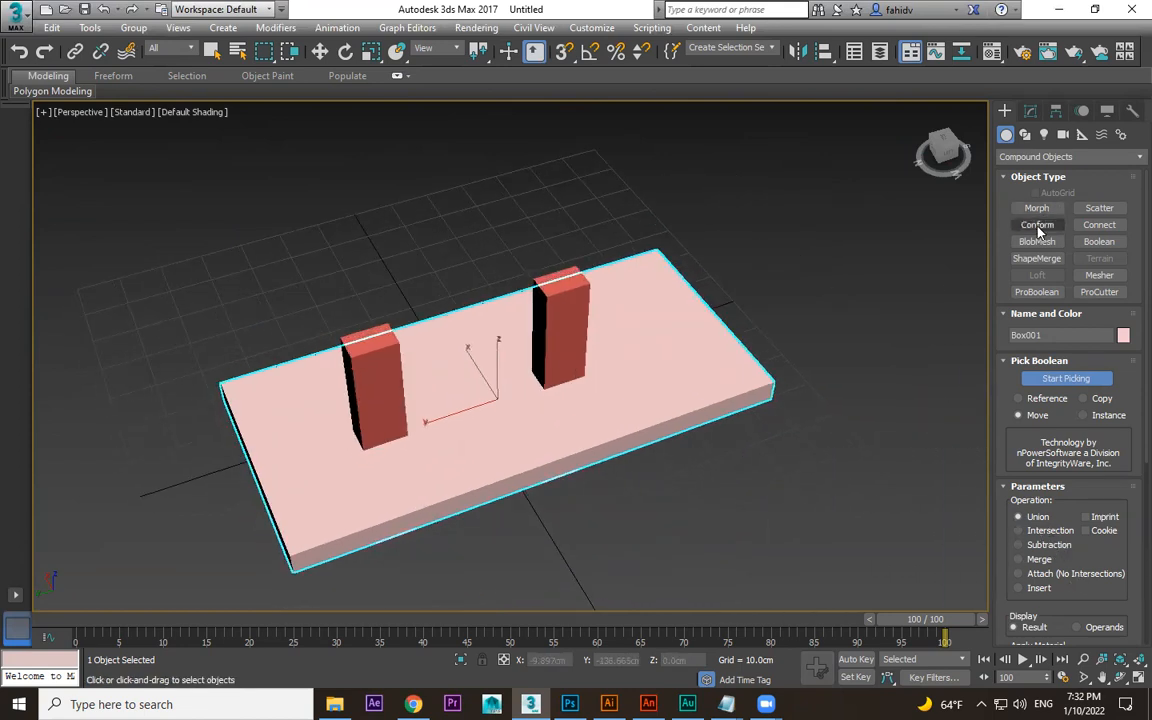
# Draw two overlapping spheres beyond the slab's far end, the second one larger with a radius of about 47 cm.
pyautogui.click(1030, 157)
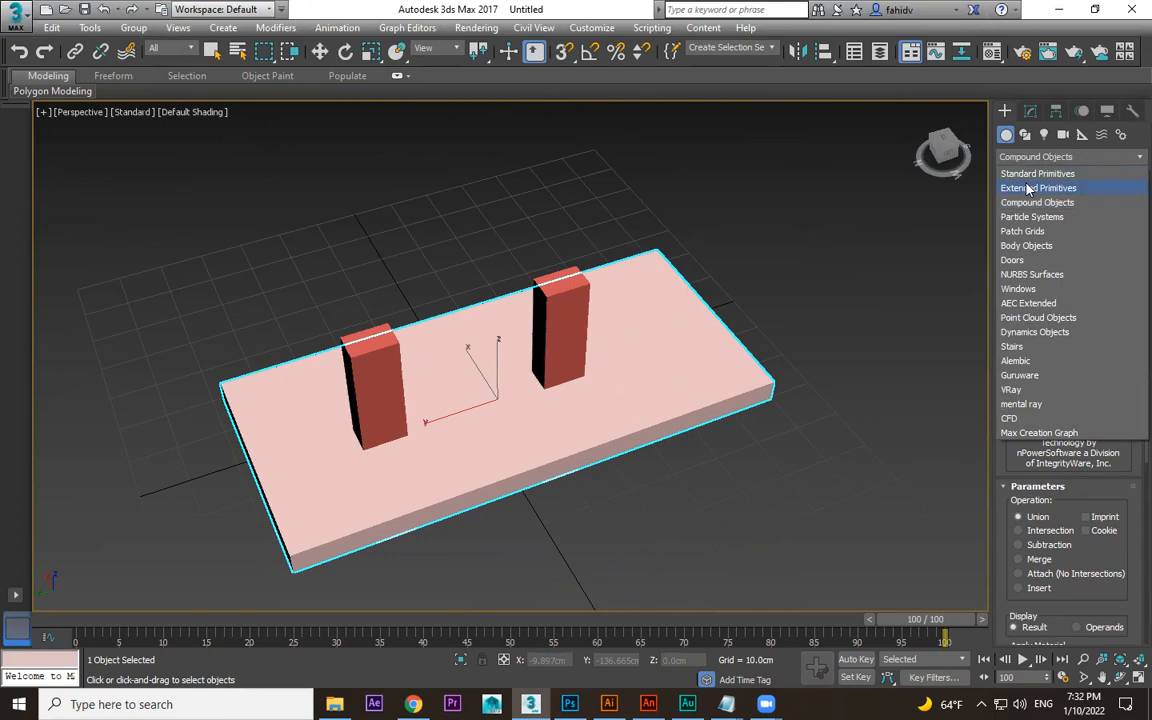
pyautogui.click(1008, 174)
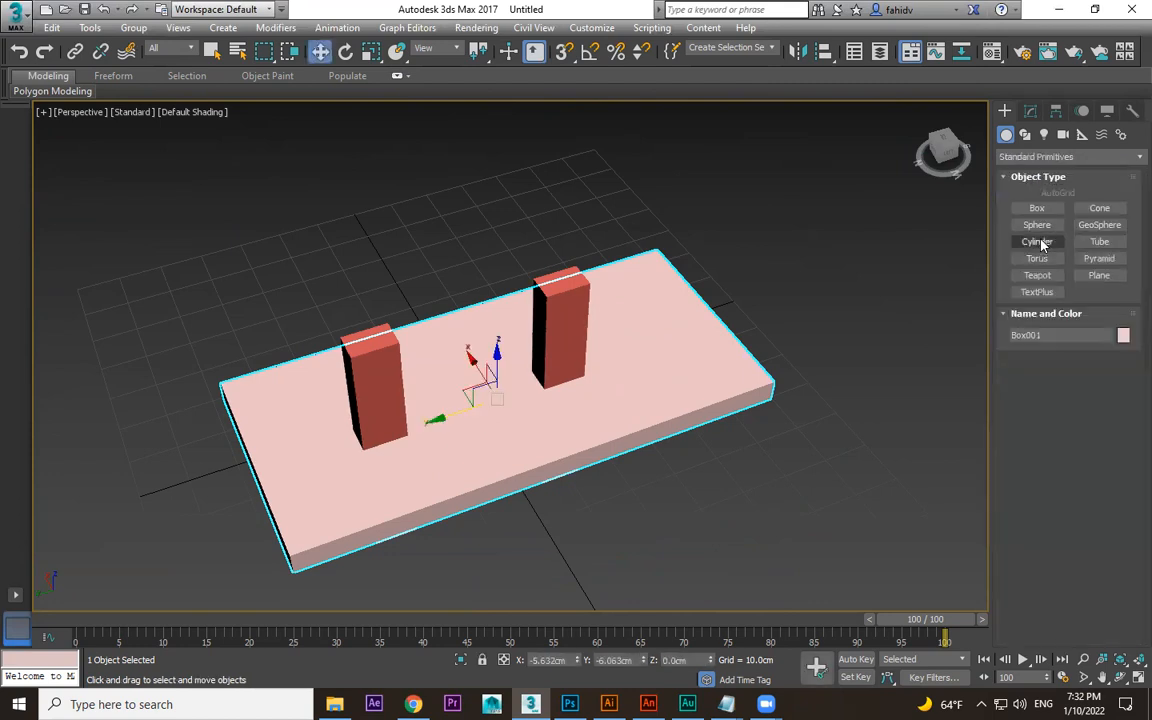
pyautogui.click(1036, 224)
pyautogui.moveTo(792, 325); pyautogui.dragTo(590, 378, button='middle')
pyautogui.moveTo(620, 306); pyautogui.dragTo(689, 402)
pyautogui.moveTo(813, 273); pyautogui.dragTo(724, 379)
pyautogui.press('w')
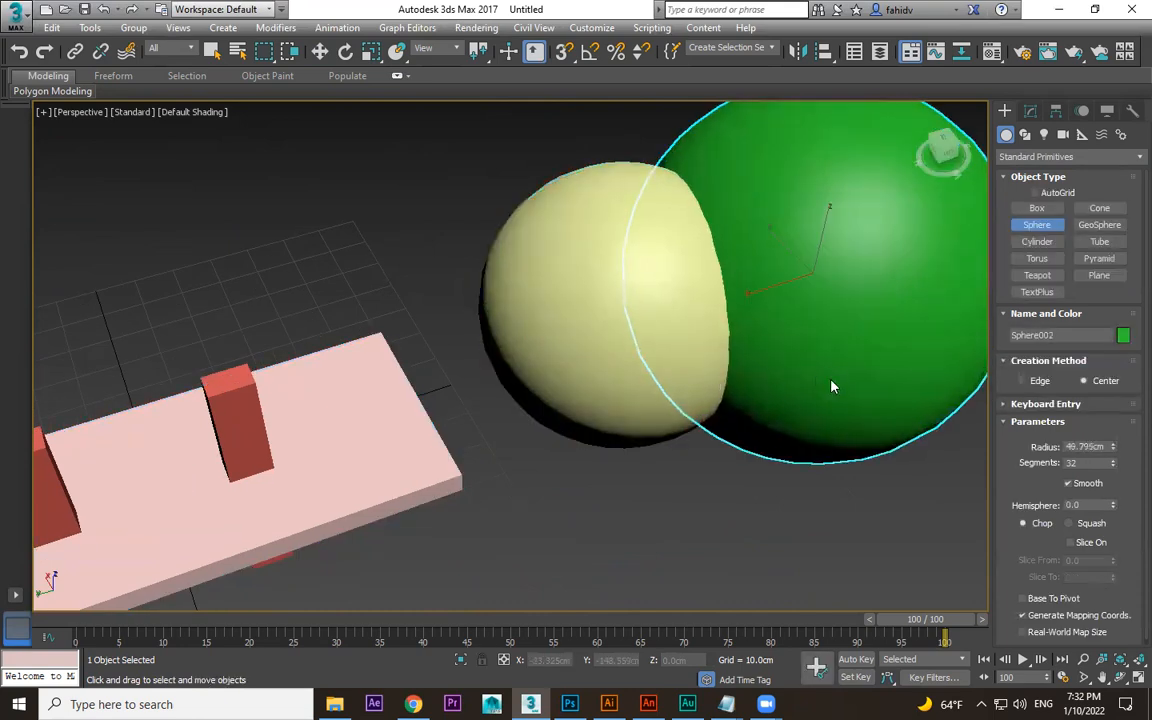
pyautogui.moveTo(892, 466); pyautogui.dragTo(779, 468, button='middle')
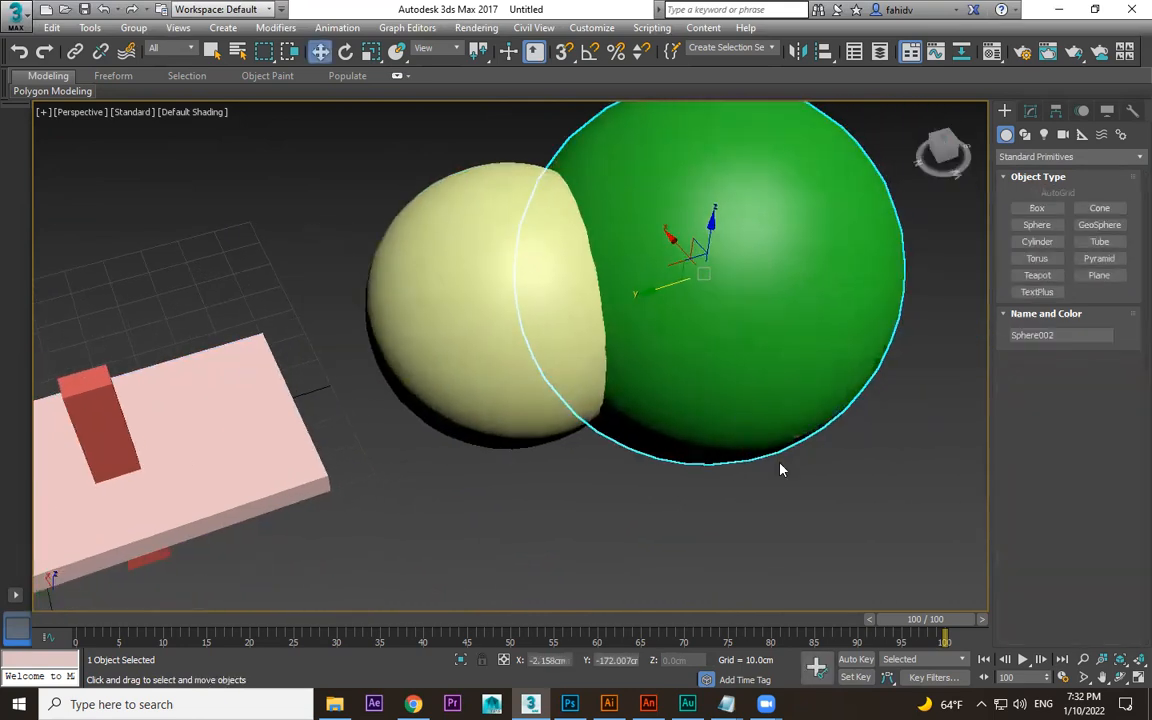
# Try a ProBoolean Intersection of the green sphere with the yellow sphere.
pyautogui.click(1040, 157)
pyautogui.click(1037, 202)
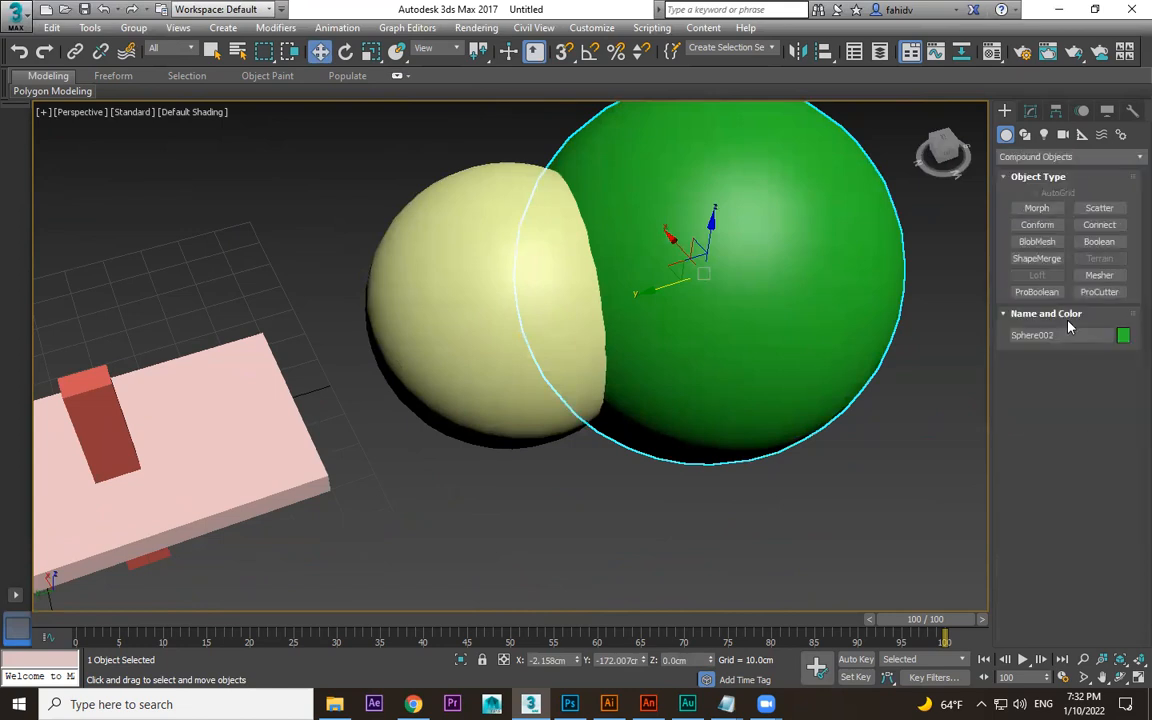
pyautogui.click(1038, 292)
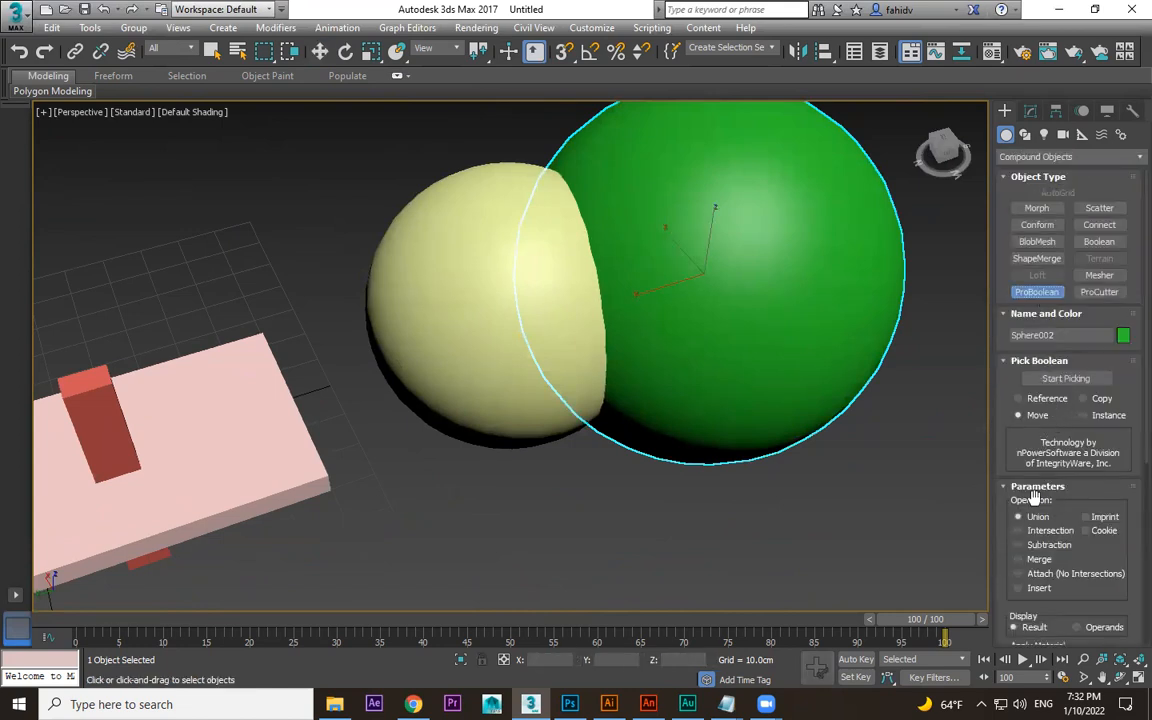
pyautogui.click(1066, 378)
pyautogui.click(535, 360)
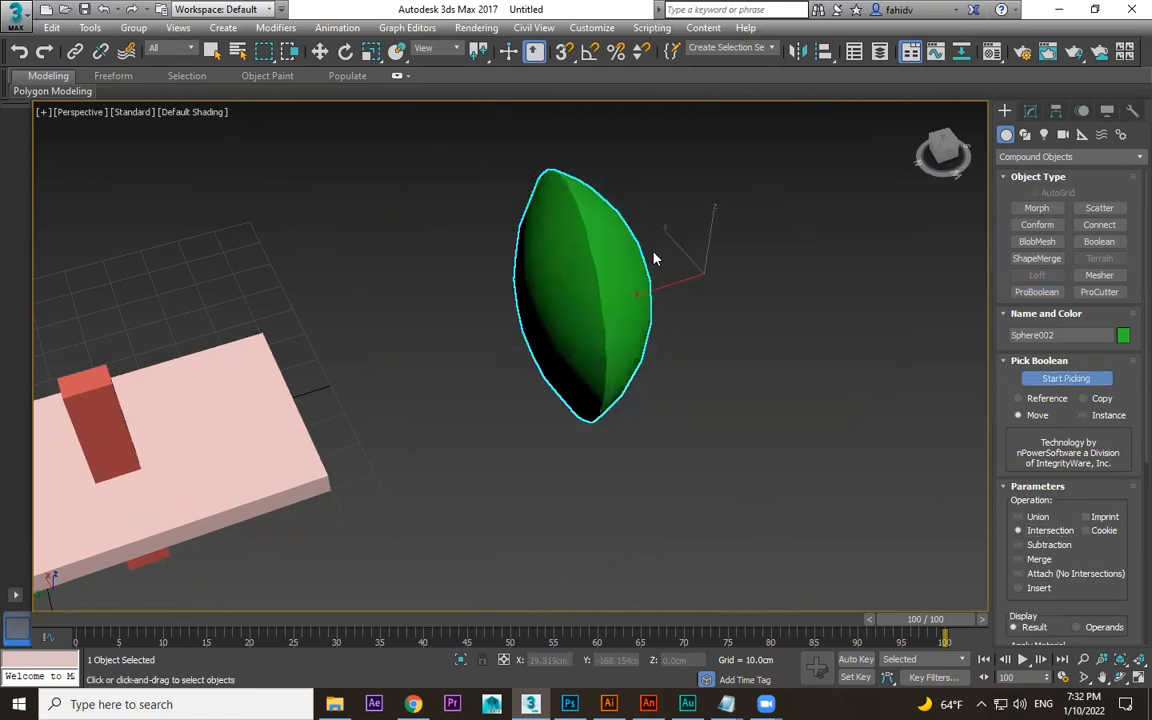
pyautogui.moveTo(679, 393); pyautogui.dragTo(634, 395, button='middle')
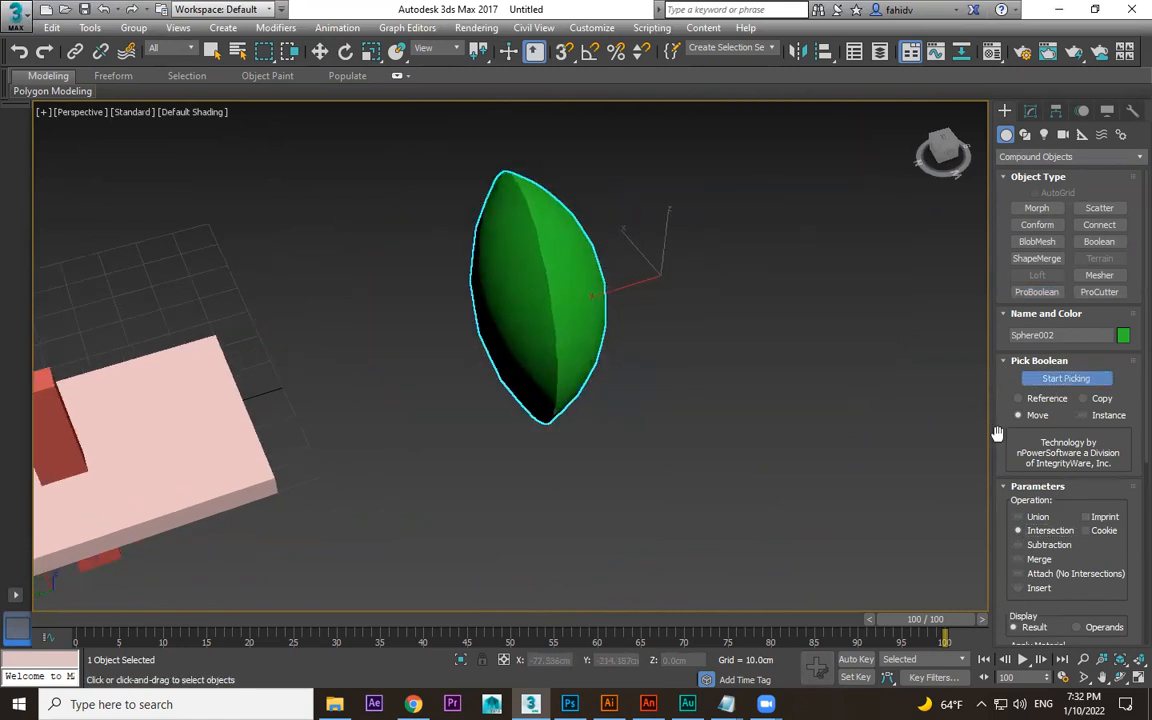
# Try a ProBoolean Union of the green sphere with the yellow sphere, and undo it.
pyautogui.click(1019, 516)
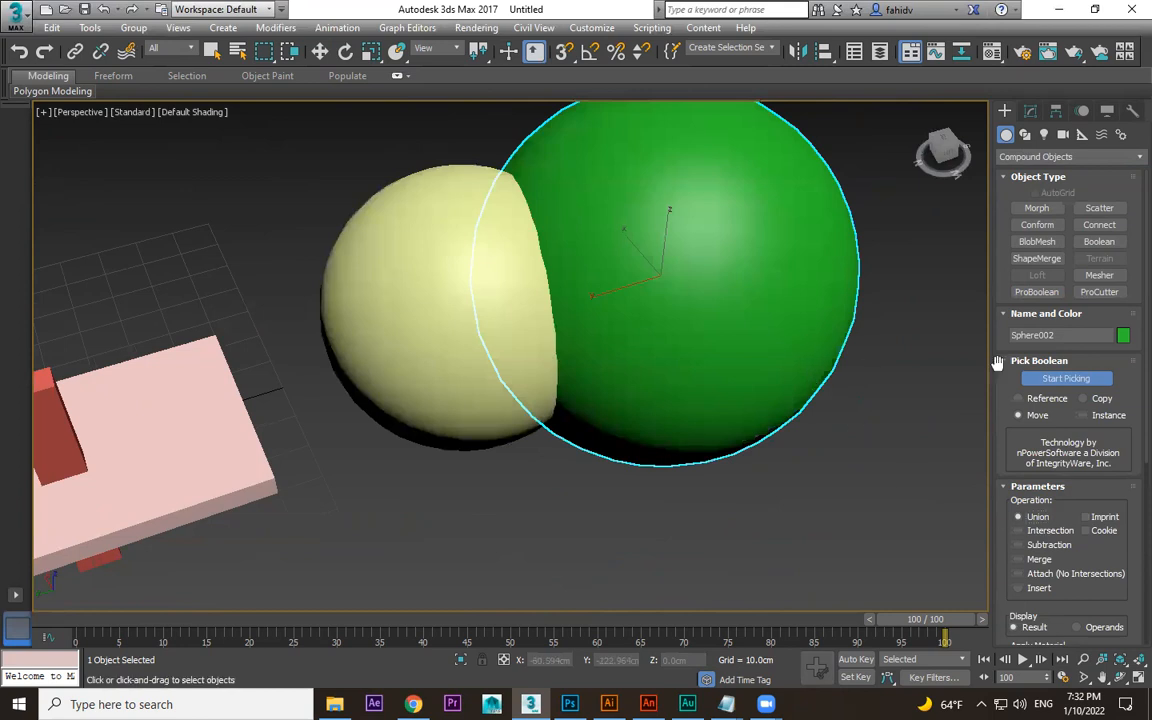
pyautogui.click(549, 343)
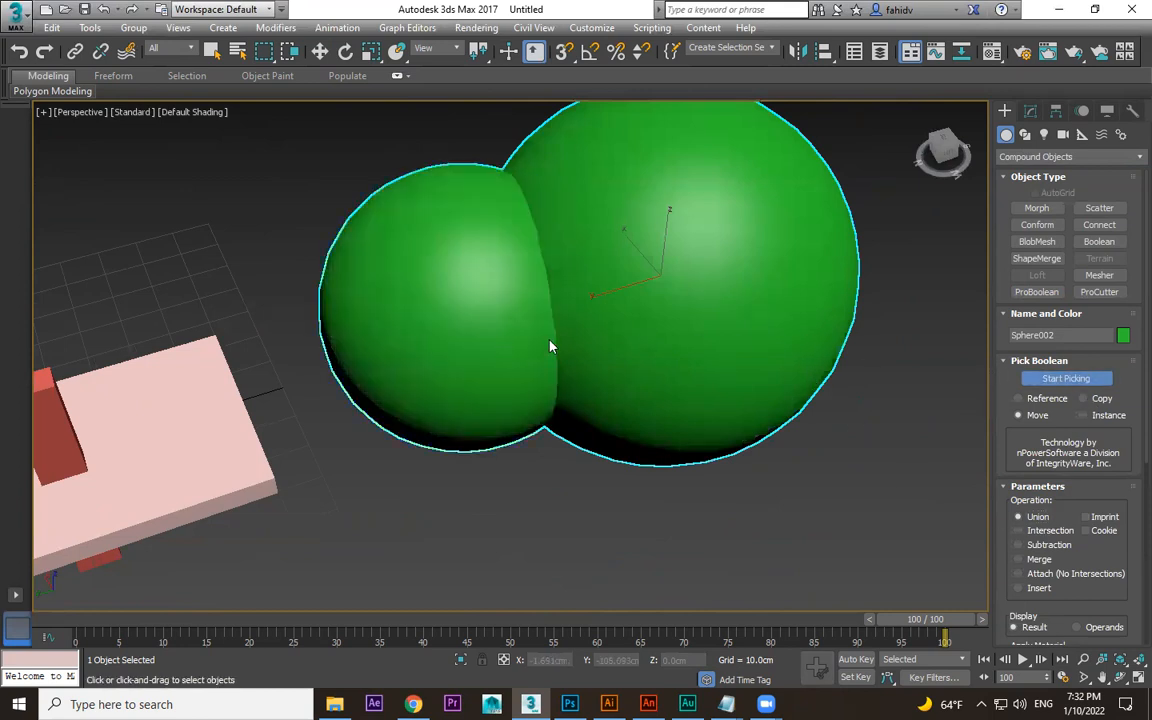
pyautogui.click(1049, 545)
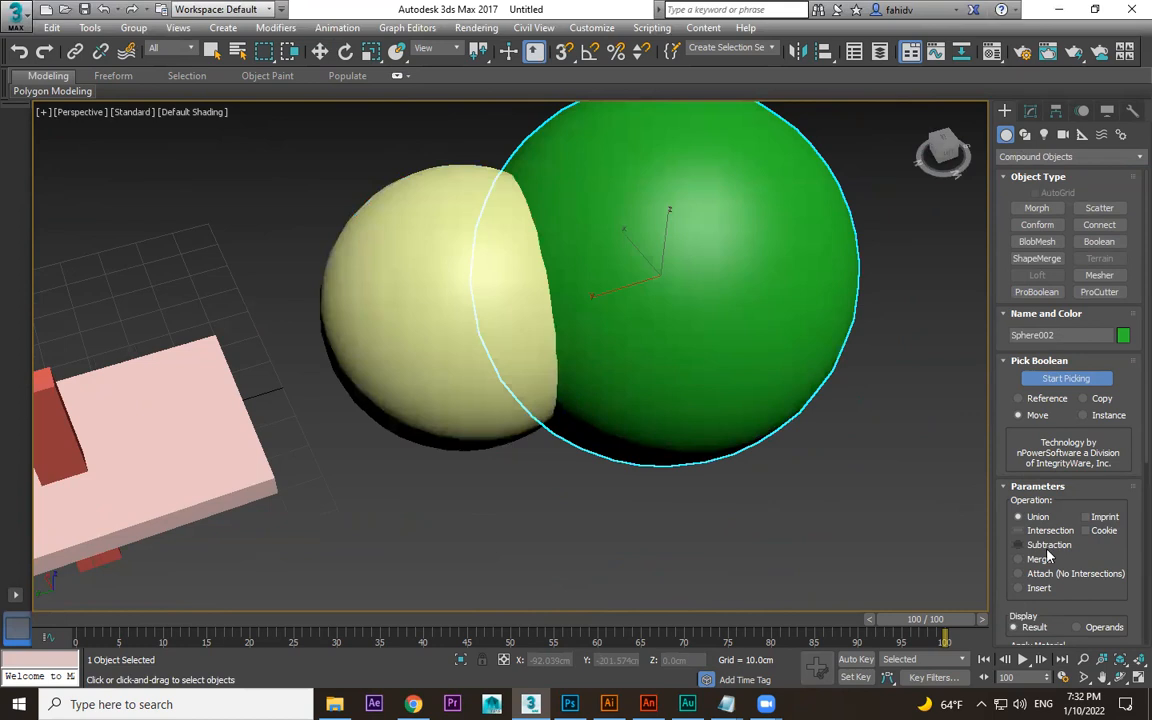
# Try subtracting the yellow sphere from the green one, inspect the hollow from another angle, and undo the cut.
pyautogui.click(1045, 544)
pyautogui.click(440, 311)
pyautogui.keyDown('alt'); pyautogui.moveTo(446, 316); pyautogui.dragTo(604, 381, button='middle'); pyautogui.keyUp('alt')
pyautogui.hotkey('ctrl', 'z')
pyautogui.hotkey('ctrl', 'z')
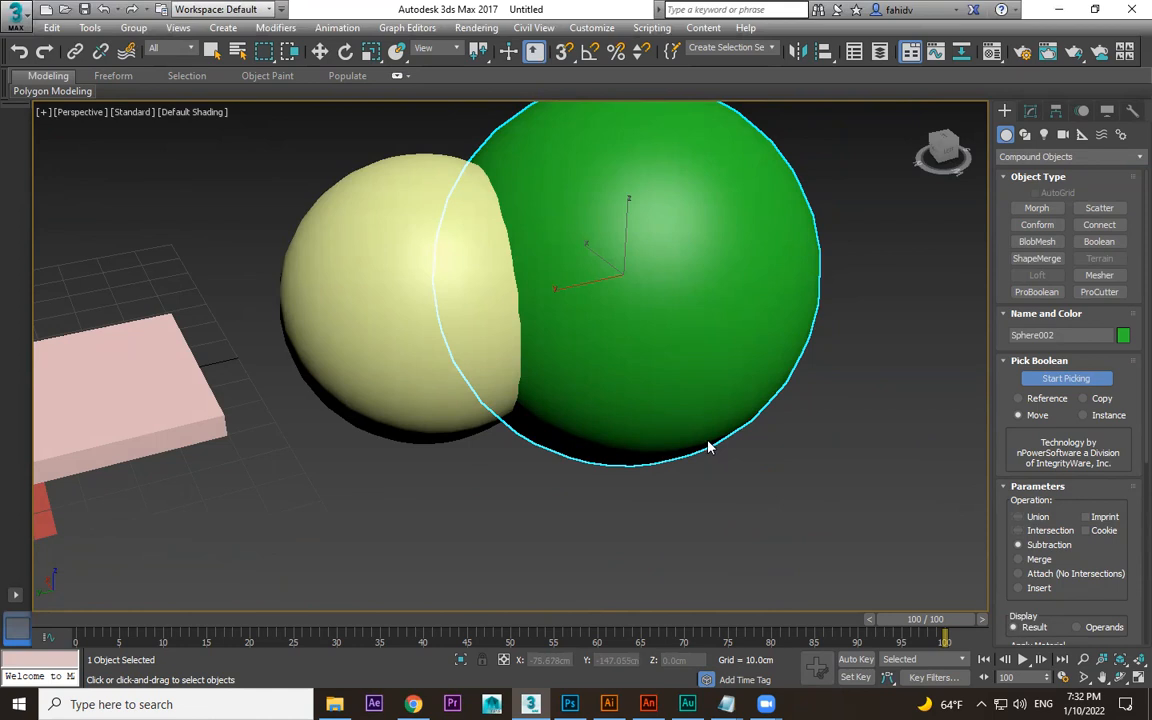
# Try deleting the green sphere, and undo the deletion.
pyautogui.scroll(-5, 707, 445)
pyautogui.press('Delete')
pyautogui.moveTo(588, 416); pyautogui.dragTo(642, 413, button='middle')
pyautogui.scroll(3, 663, 414)
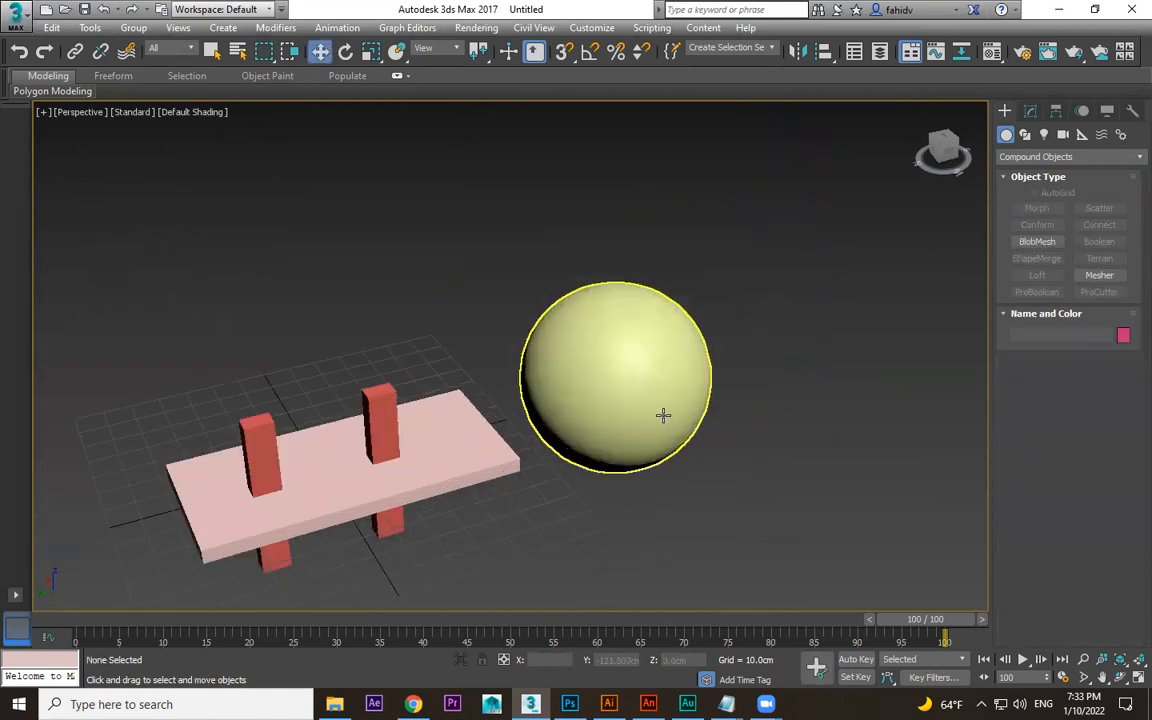
pyautogui.hotkey('ctrl', 'z')
pyautogui.click(728, 524)
# Select the green sphere again and try a ProBoolean Union with the yellow sphere.
pyautogui.click(728, 393)
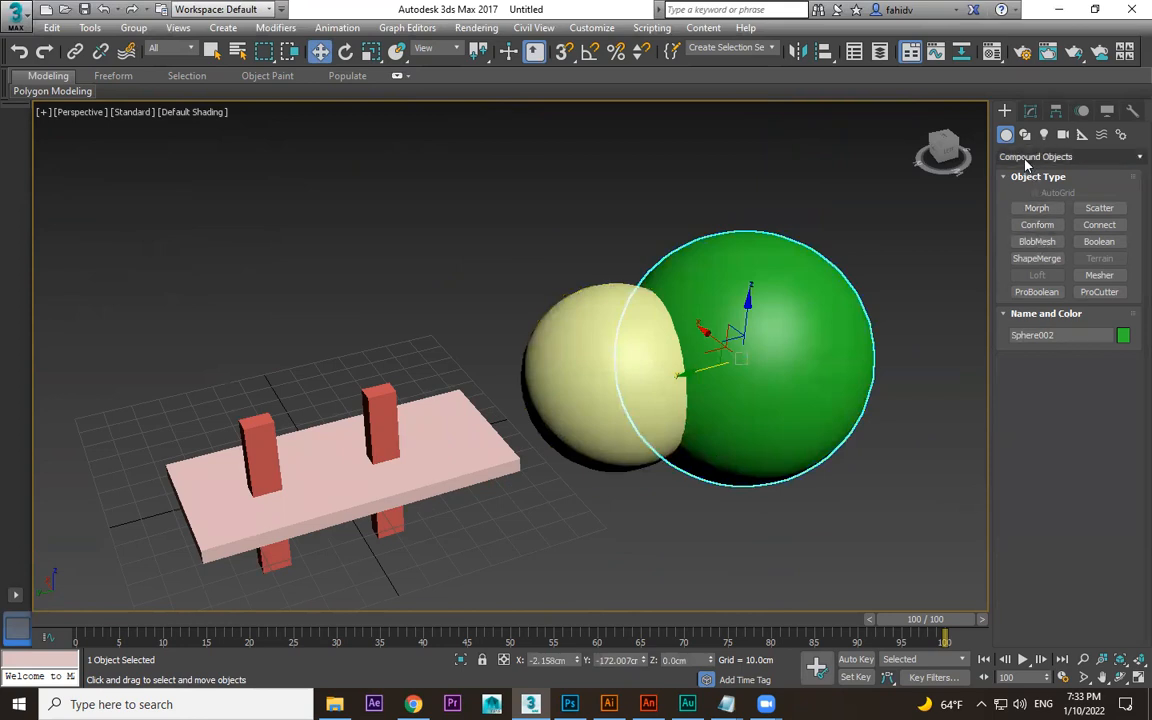
pyautogui.click(1030, 293)
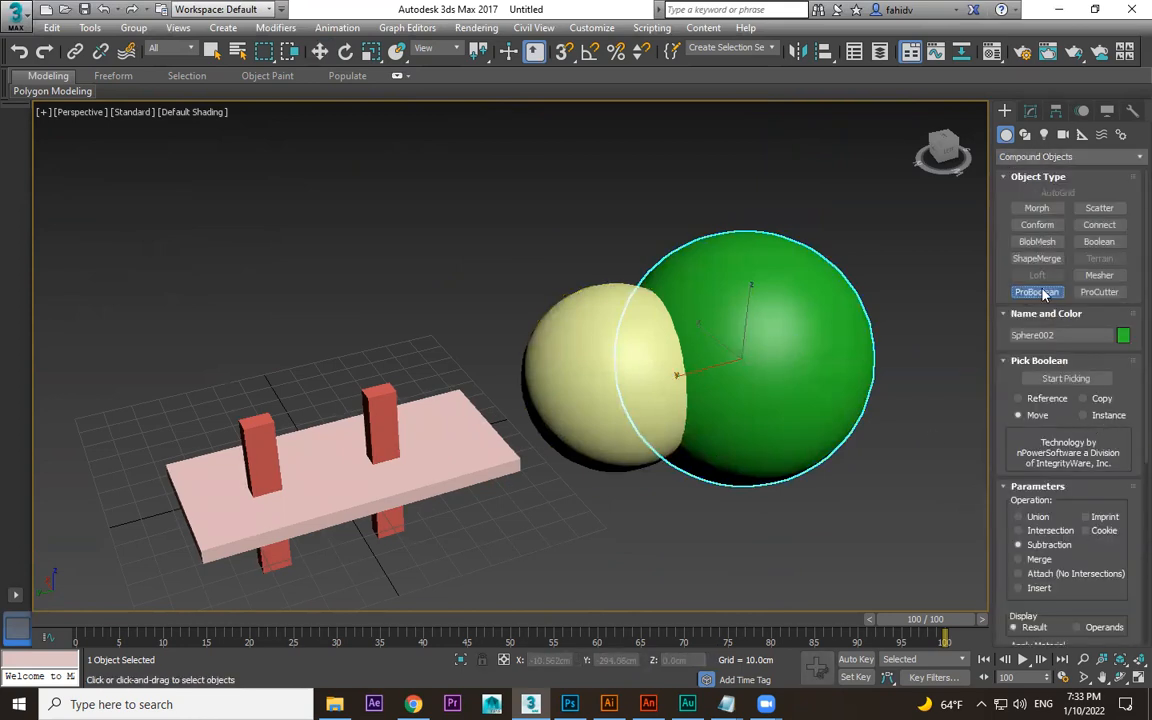
pyautogui.click(1037, 516)
pyautogui.click(1066, 378)
pyautogui.click(660, 385)
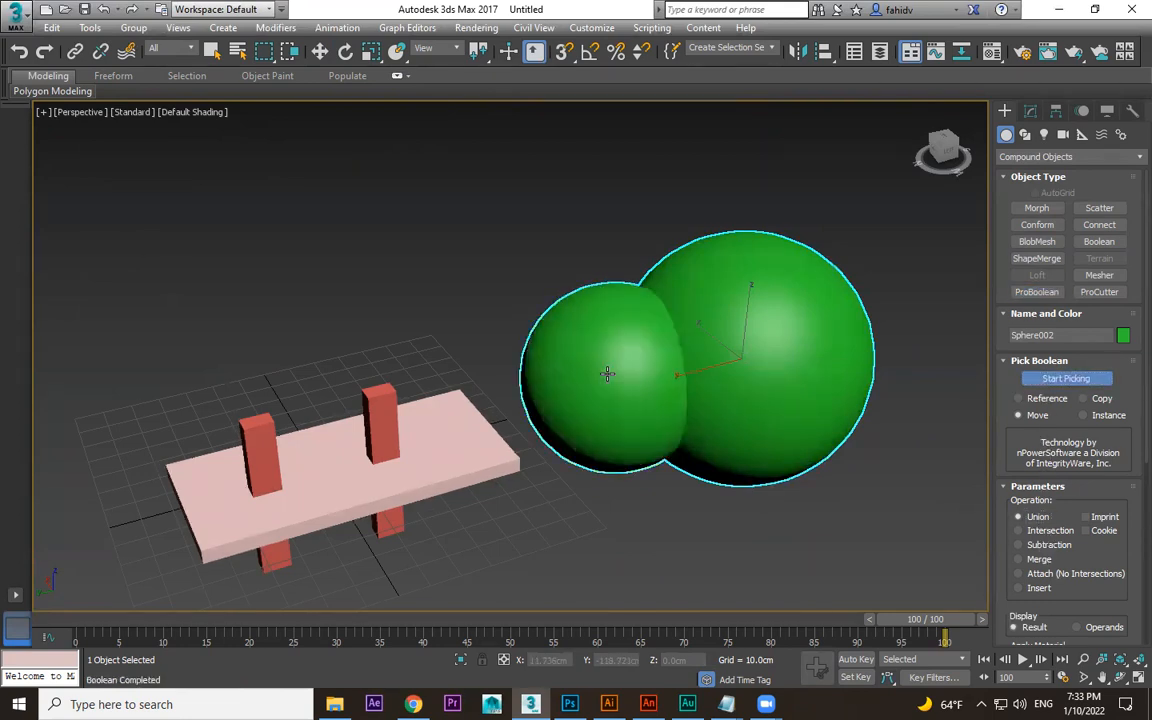
# Try the ProBoolean Intersection operation on the two spheres again, and undo it.
pyautogui.click(1006, 530)
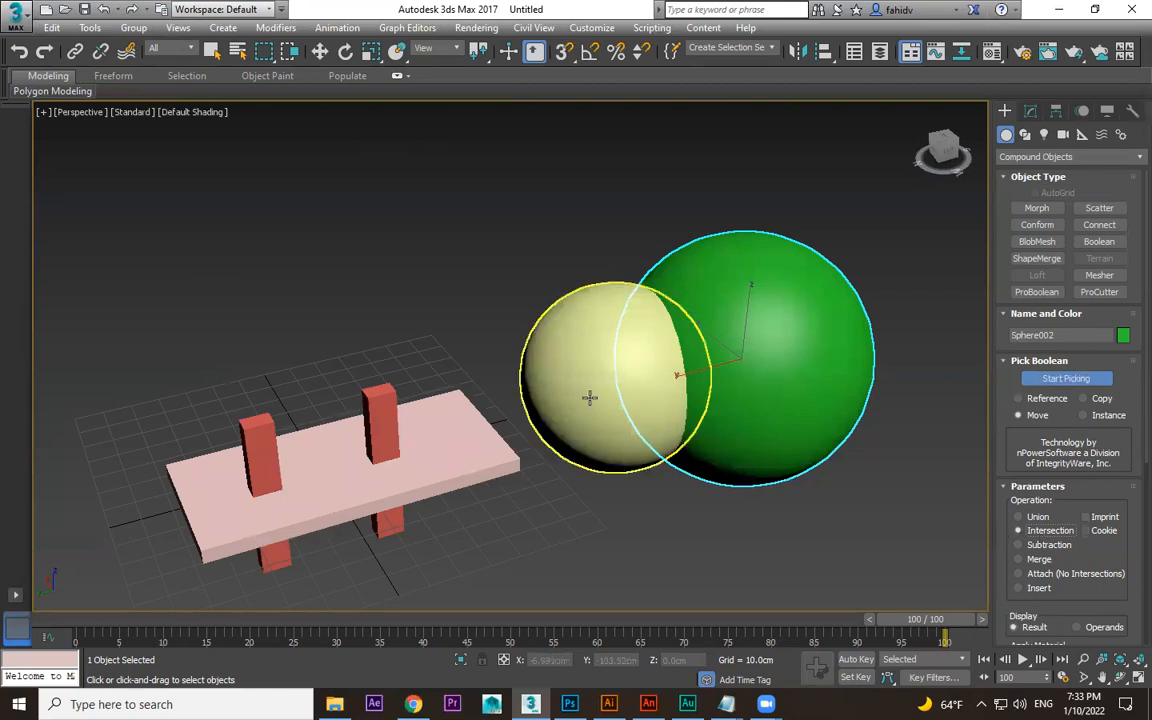
pyautogui.click(632, 405)
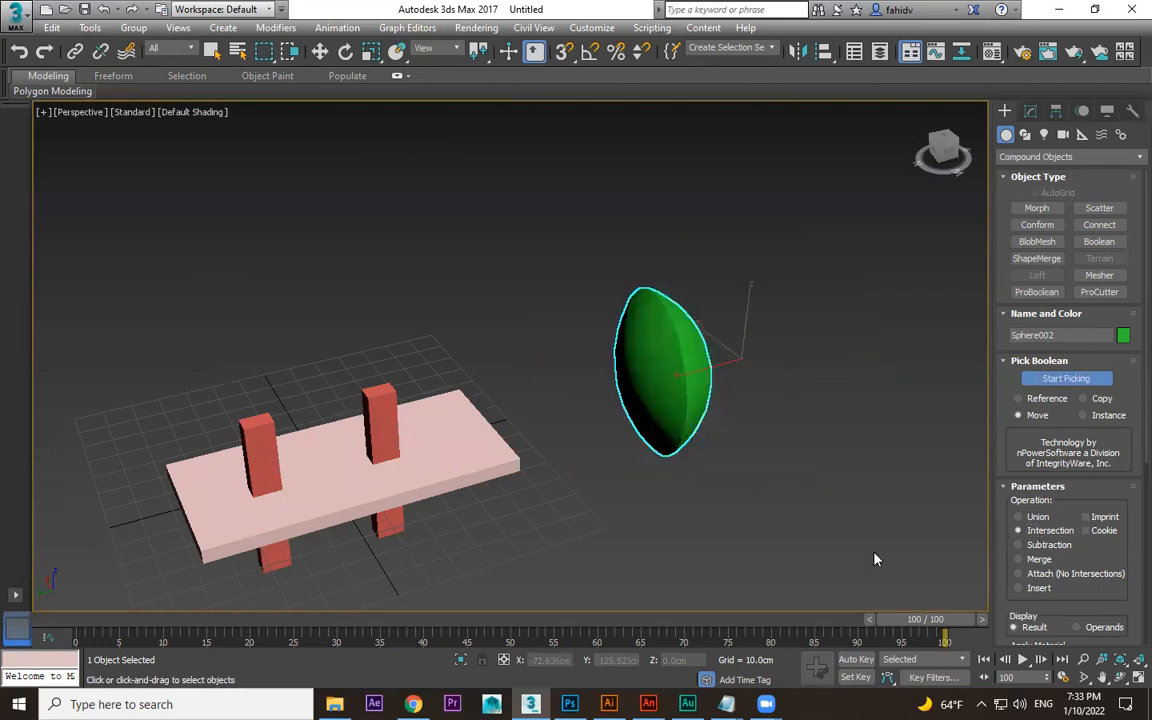
pyautogui.hotkey('ctrl', 'z')
# Subtract the yellow sphere from the green sphere with ProBoolean.
pyautogui.click(1050, 545)
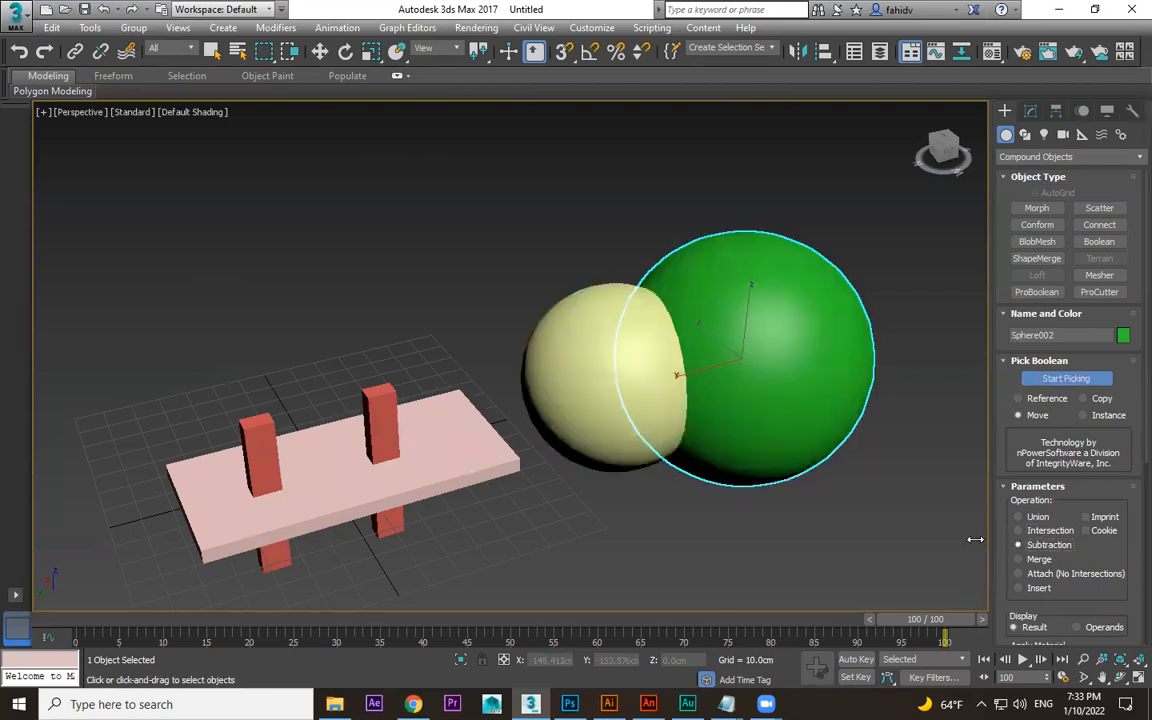
pyautogui.click(591, 357)
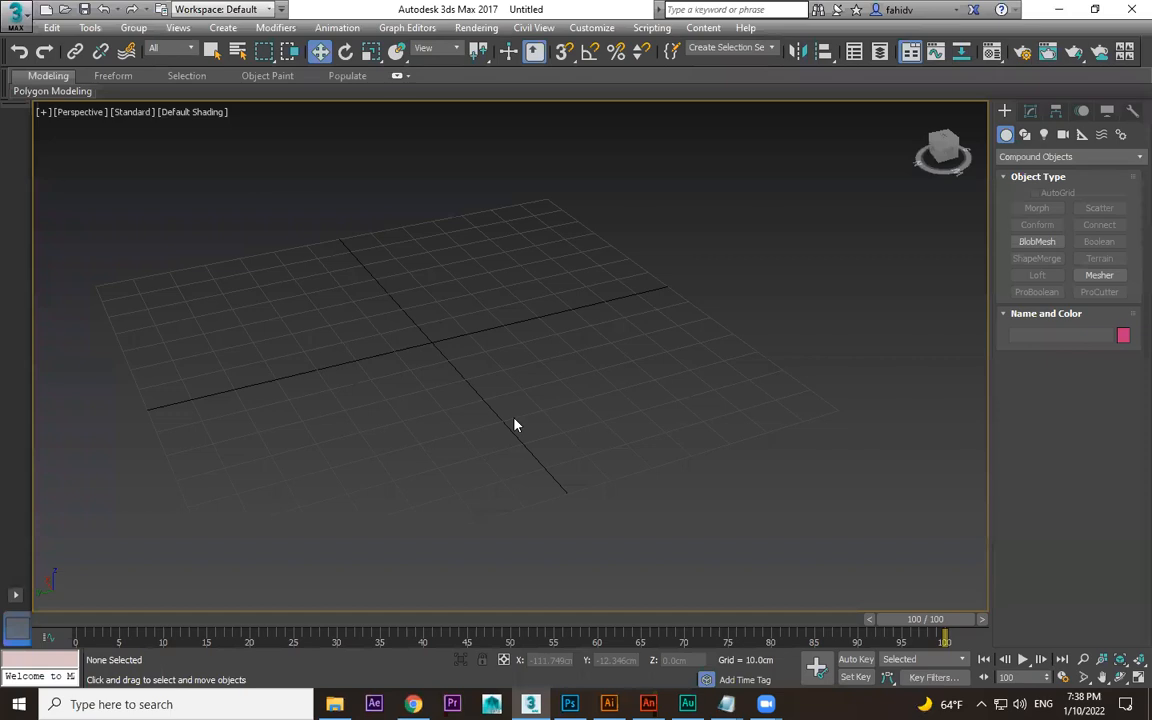
# Draw a Standard Primitives box about 60 × 48 × 45 cm on the empty grid.
pyautogui.moveTo(672, 389); pyautogui.dragTo(583, 451, button='middle')
pyautogui.keyDown('alt'); pyautogui.moveTo(637, 402); pyautogui.dragTo(594, 417, button='middle'); pyautogui.keyUp('alt')
pyautogui.click(1015, 157)
pyautogui.click(1025, 164)
pyautogui.click(1040, 213)
pyautogui.scroll(3, 442, 309)
pyautogui.moveTo(404, 304); pyautogui.dragTo(431, 307, button='middle')
pyautogui.moveTo(310, 257); pyautogui.dragTo(582, 490)
pyautogui.click(558, 253)
pyautogui.scroll(-2, 570, 319)
pyautogui.keyDown('alt'); pyautogui.moveTo(571, 320); pyautogui.dragTo(588, 316, button='middle'); pyautogui.keyUp('alt')
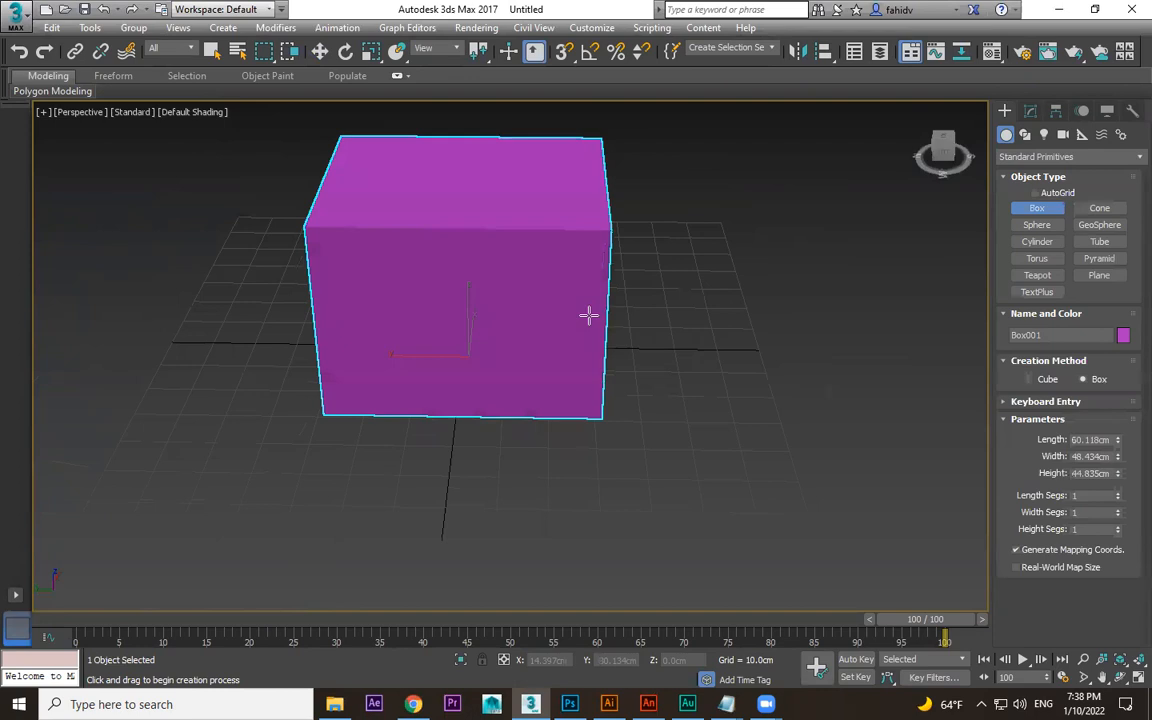
pyautogui.press('w')
# Turn on the Edged Faces display in the viewport and reselect the purple box.
pyautogui.scroll(3, 605, 270)
pyautogui.moveTo(617, 260); pyautogui.dragTo(614, 317, button='middle')
pyautogui.keyDown('alt'); pyautogui.moveTo(675, 295); pyautogui.dragTo(638, 299, button='middle'); pyautogui.keyUp('alt')
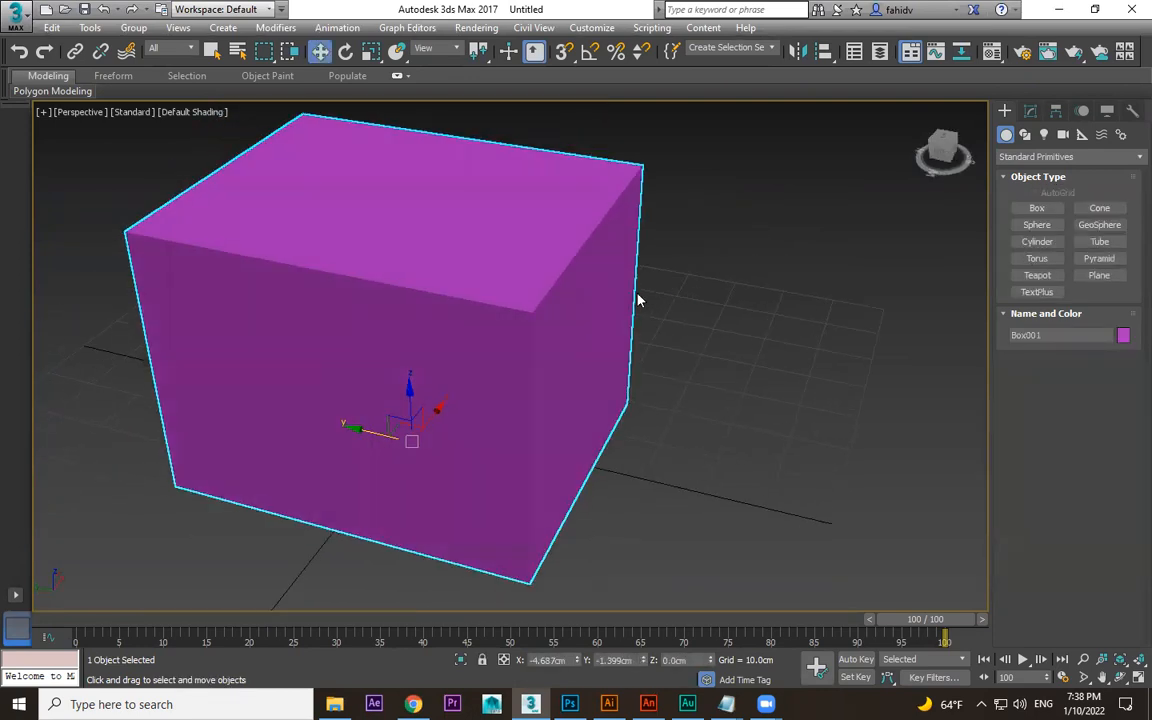
pyautogui.press('F4')
pyautogui.click(657, 384)
pyautogui.click(550, 375)
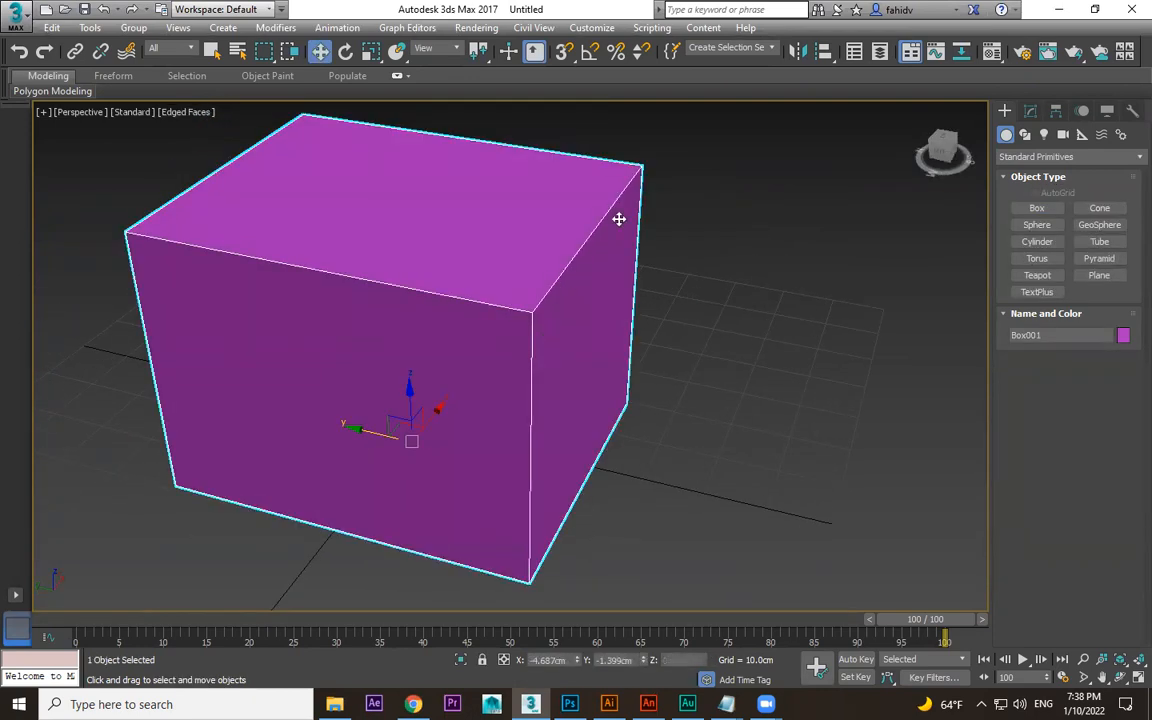
pyautogui.scroll(3, 508, 348)
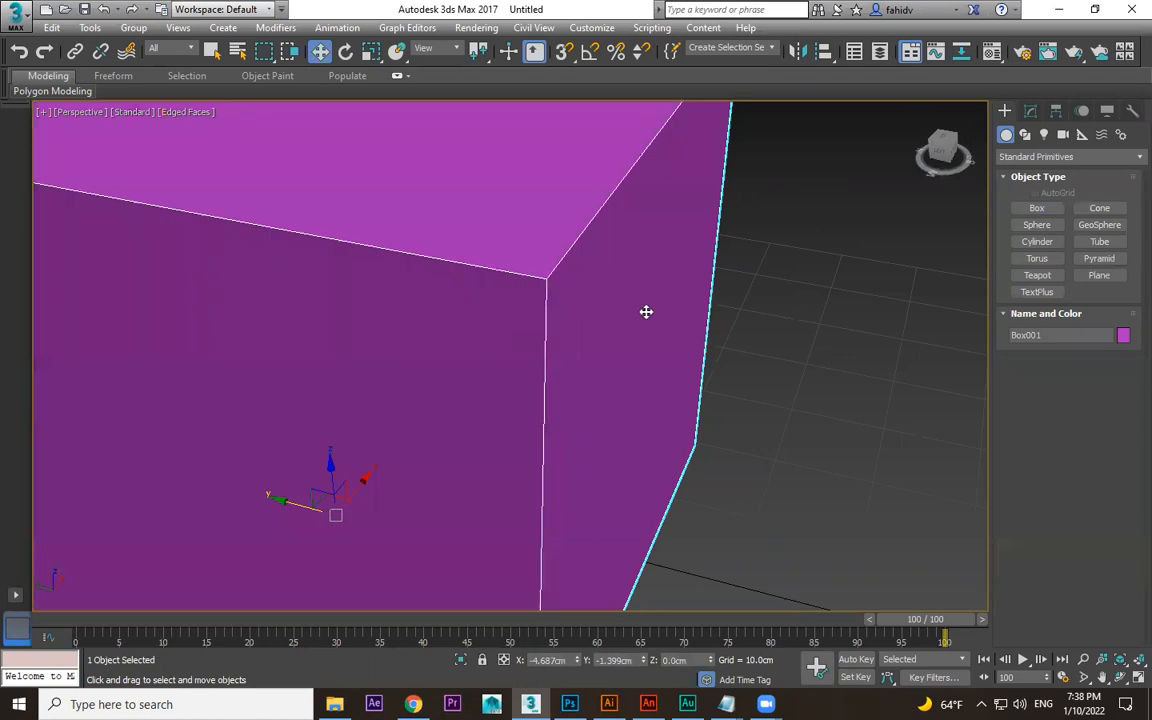
pyautogui.scroll(-4, 646, 312)
pyautogui.keyDown('alt'); pyautogui.moveTo(751, 463); pyautogui.dragTo(704, 497, button='middle'); pyautogui.keyUp('alt')
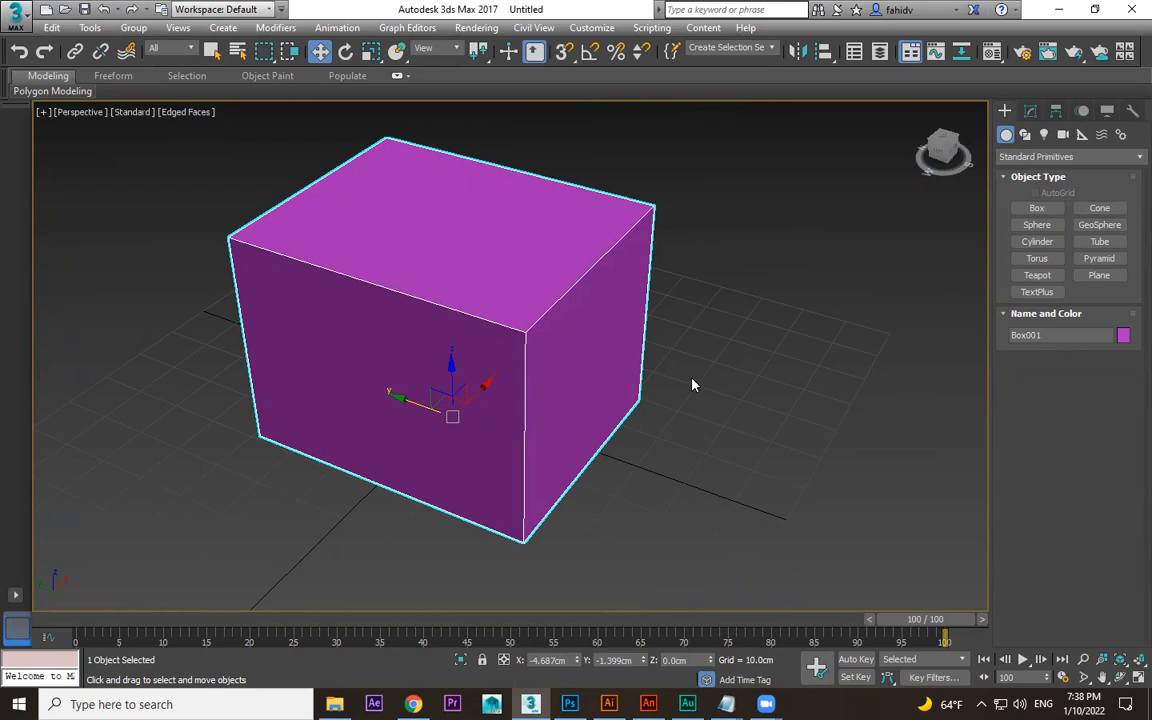
pyautogui.rightClick(612, 257)
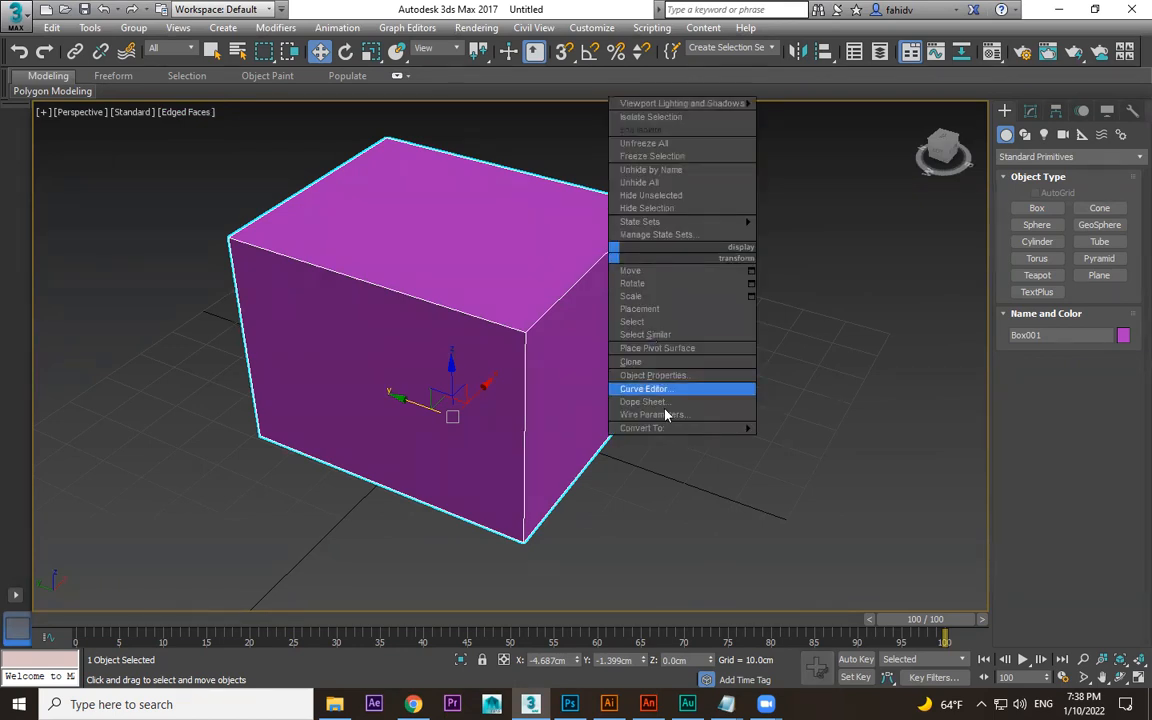
pyautogui.moveTo(666, 428)
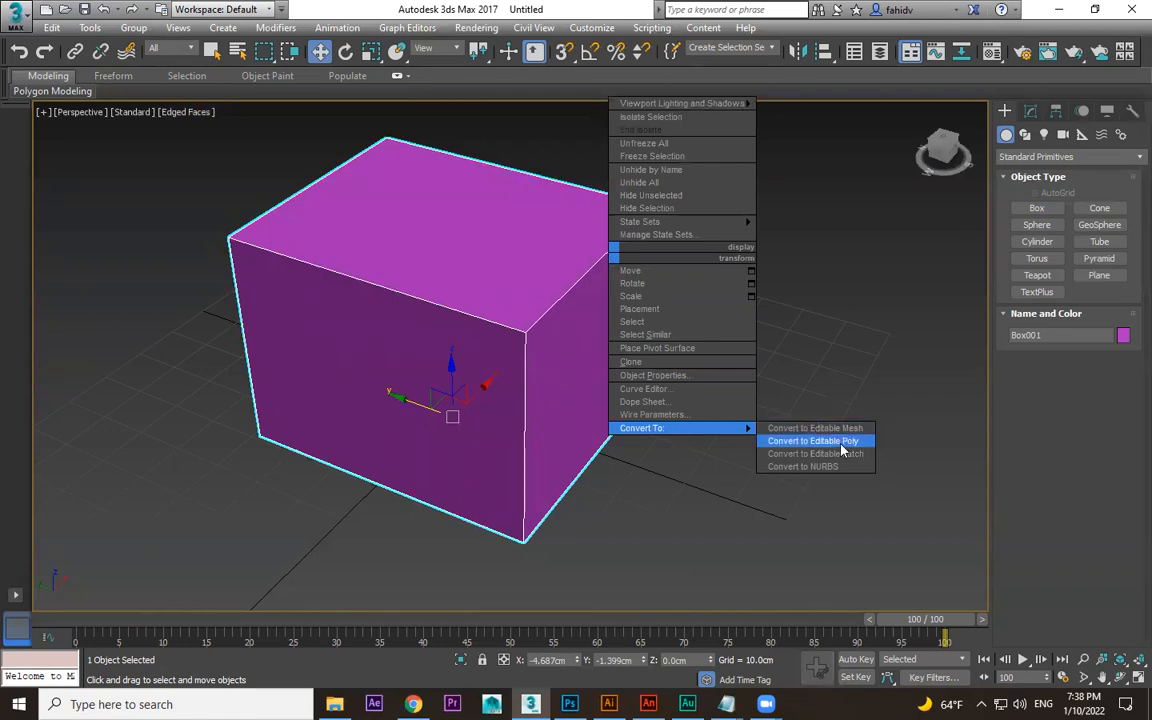
# Add an Edit Poly modifier to the purple box, and undo it.
pyautogui.click(1030, 111)
pyautogui.click(1030, 111)
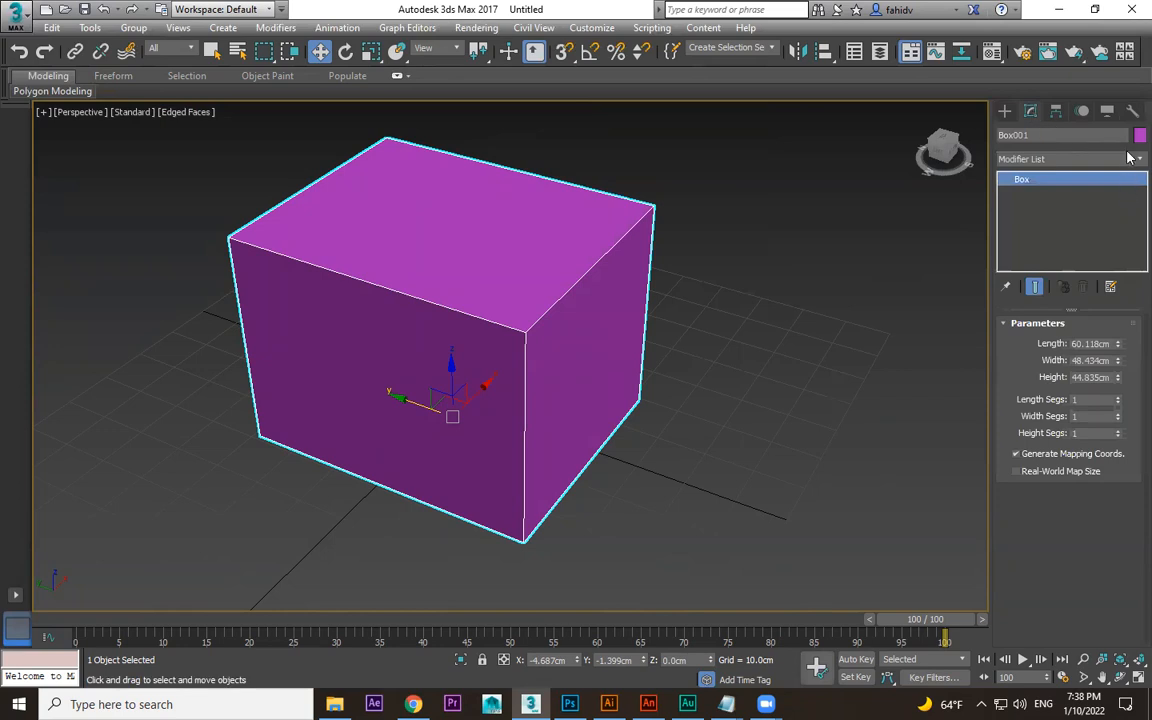
pyautogui.click(1129, 159)
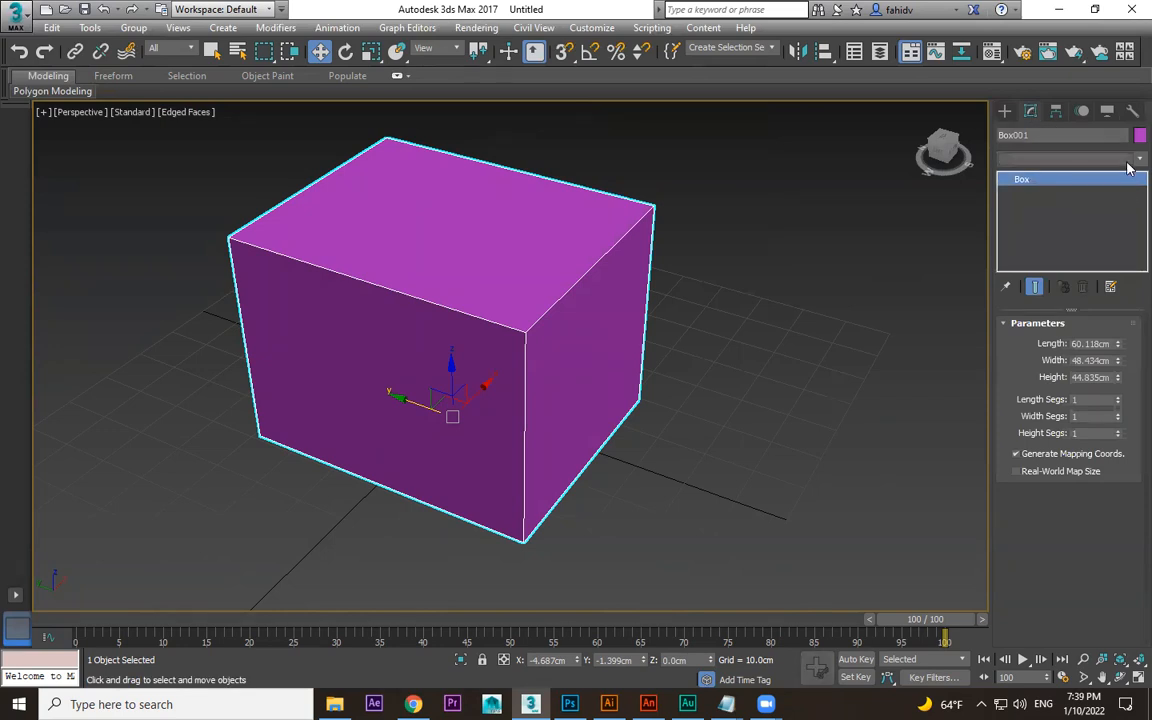
pyautogui.click(1129, 160)
pyautogui.write('esh')
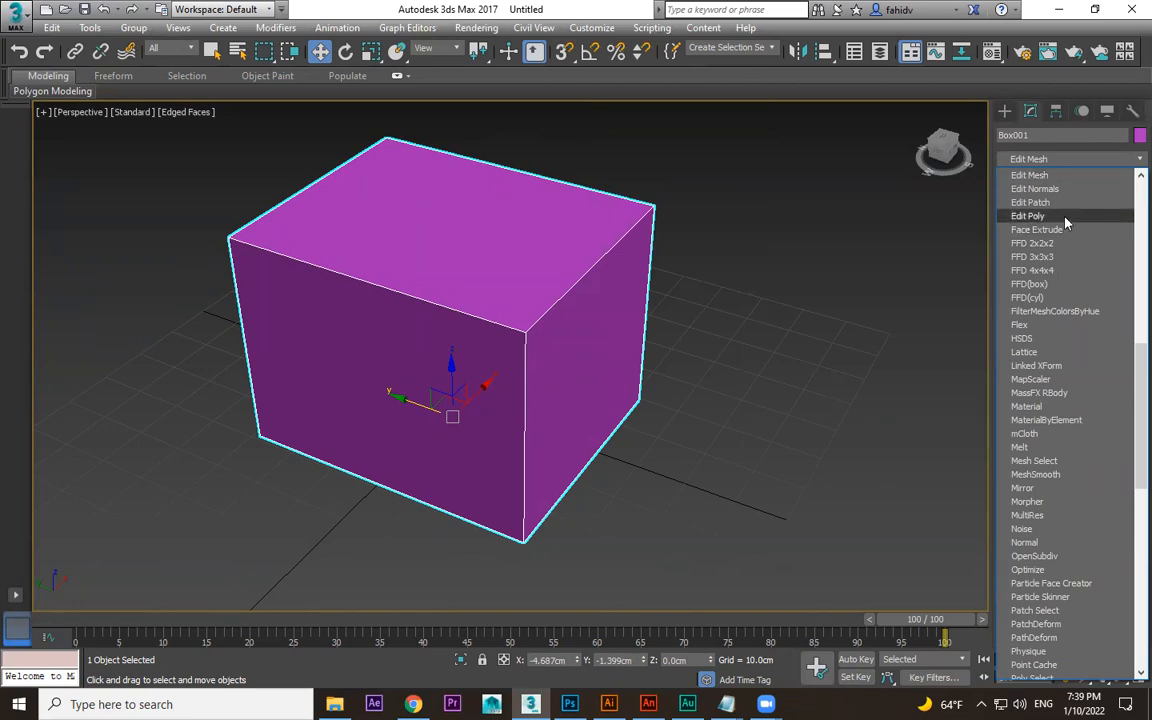
pyautogui.click(1066, 218)
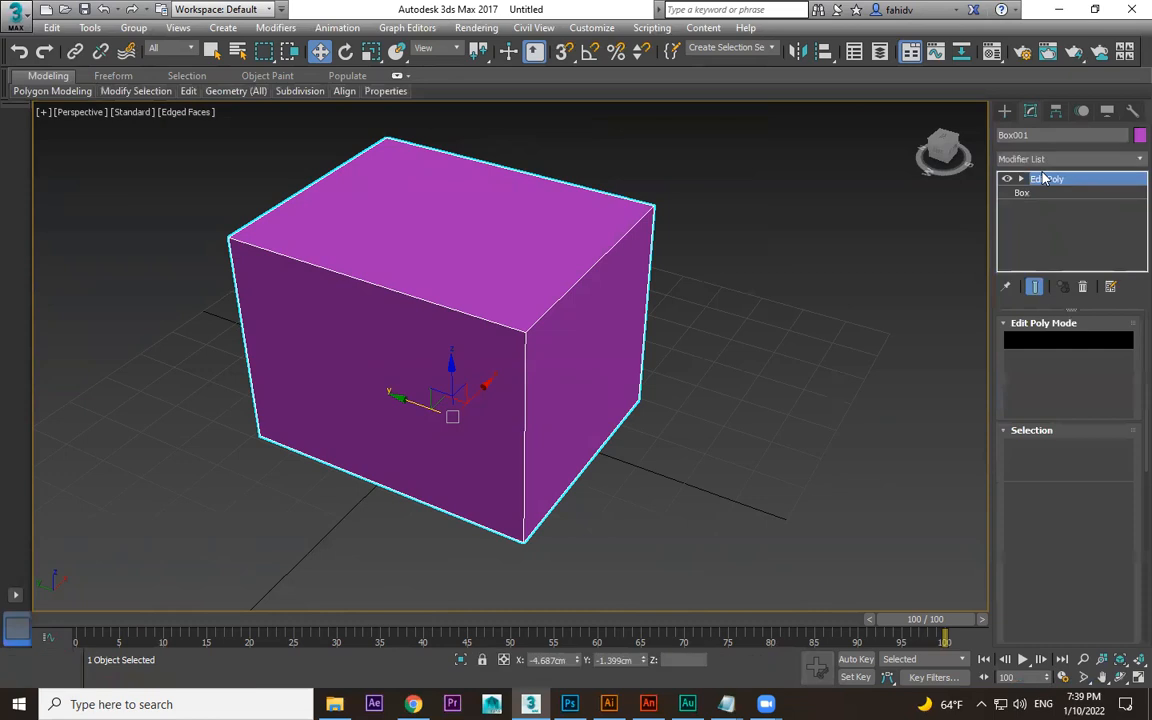
pyautogui.hotkey('ctrl', 'z')
pyautogui.click(794, 402)
# Try converting the purple box to an Editable Poly, and undo the conversion.
pyautogui.click(614, 318)
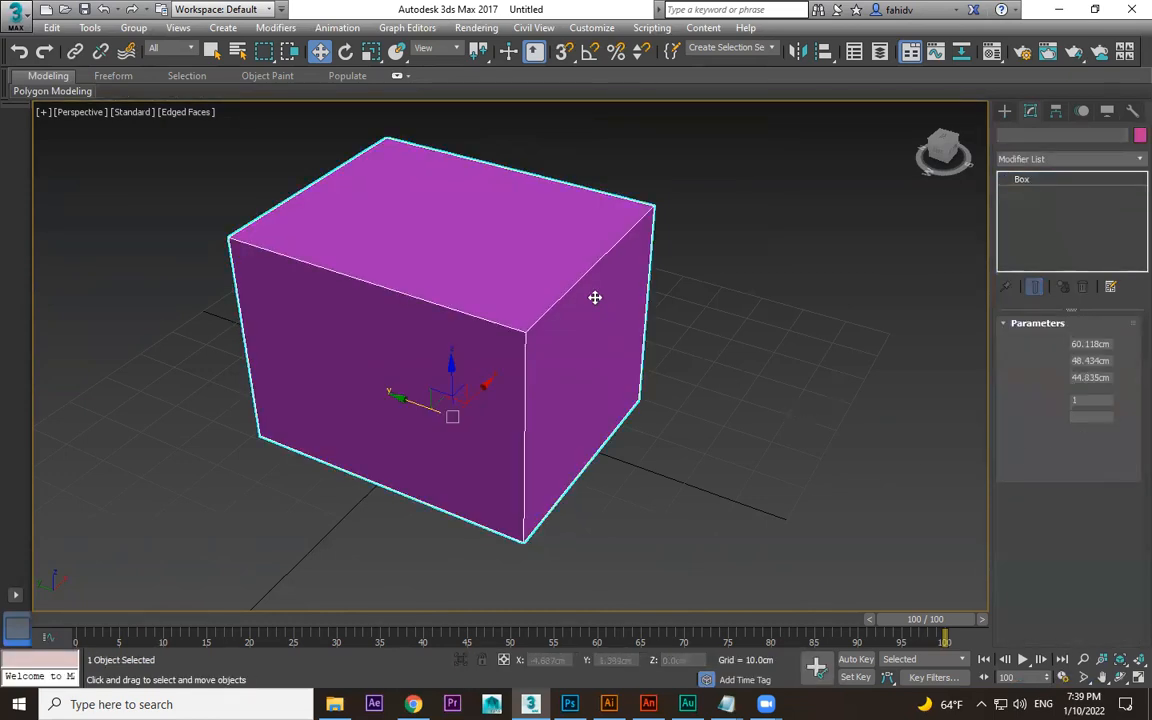
pyautogui.rightClick(591, 293)
pyautogui.moveTo(674, 467)
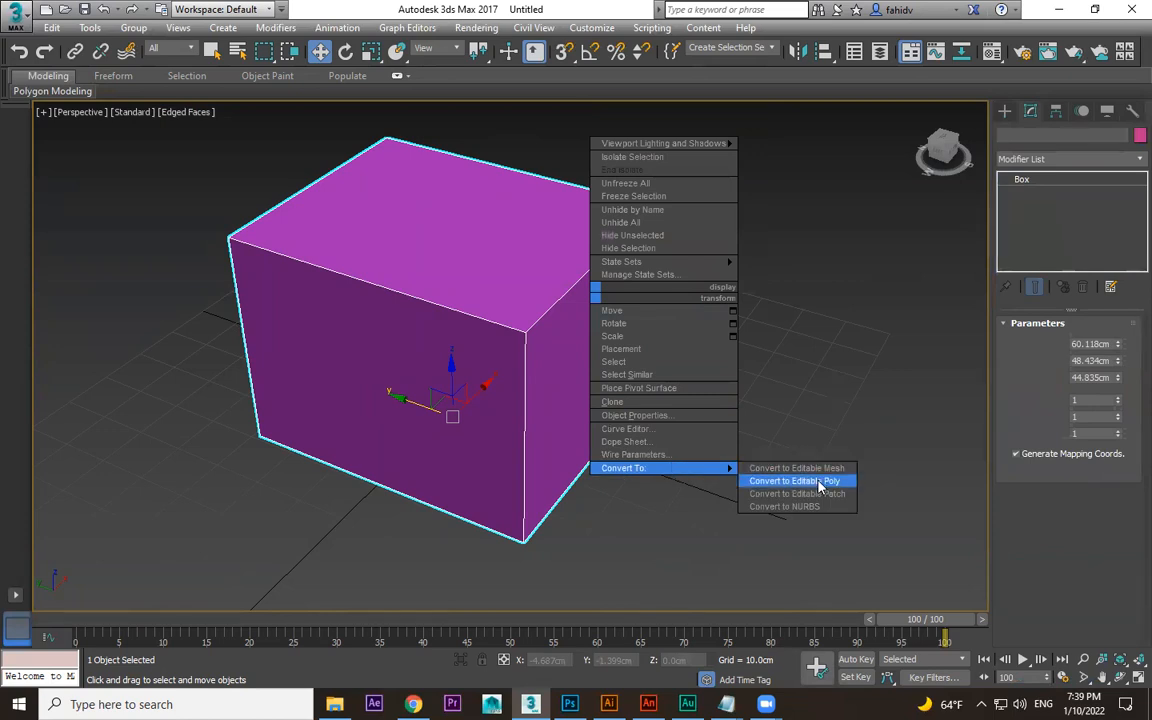
pyautogui.click(819, 482)
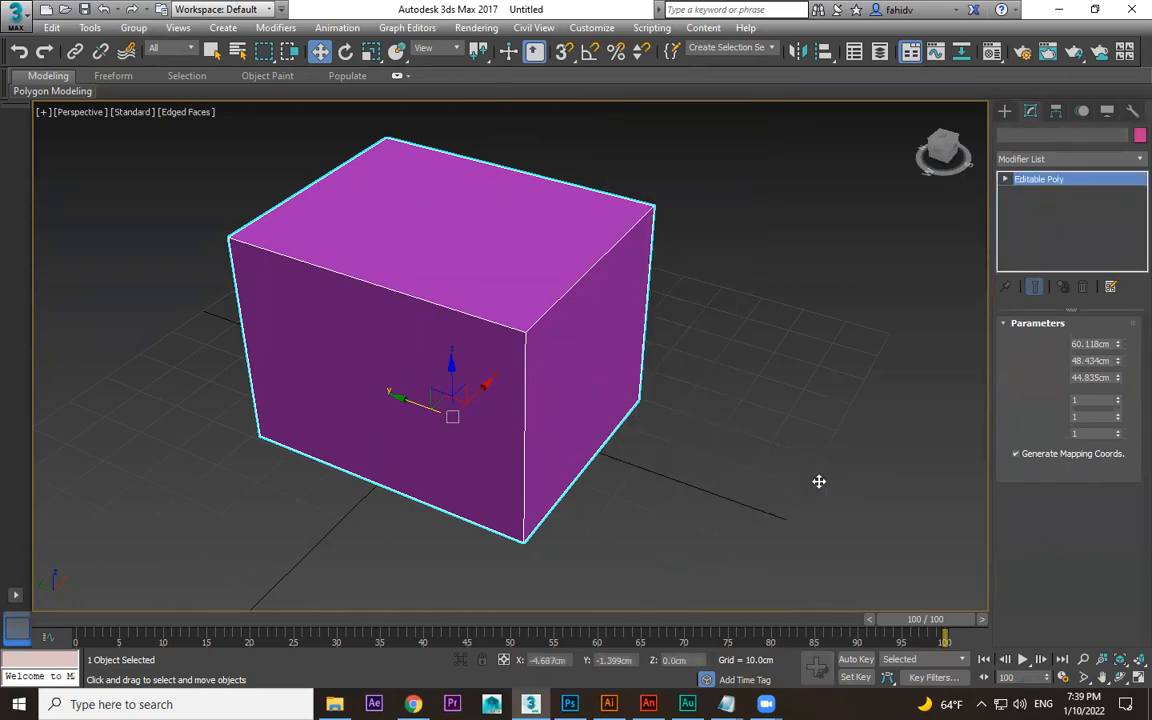
pyautogui.moveTo(702, 376)
pyautogui.keyDown('alt'); pyautogui.mouseDown(button='middle')
pyautogui.moveTo(715, 362)
pyautogui.moveTo(700, 361)
pyautogui.mouseUp(button='middle'); pyautogui.keyUp('alt')
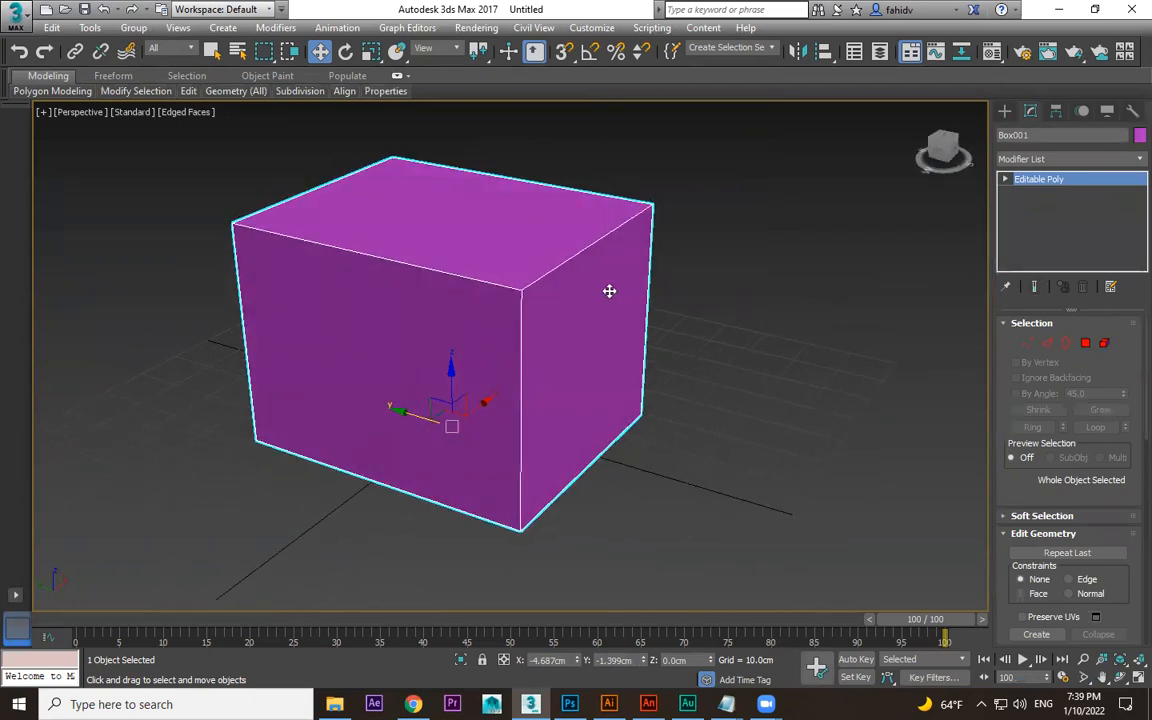
pyautogui.hotkey('ctrl', 'z')
pyautogui.click(782, 338)
# Try raising the box's number of length segments, and undo the change.
pyautogui.click(571, 284)
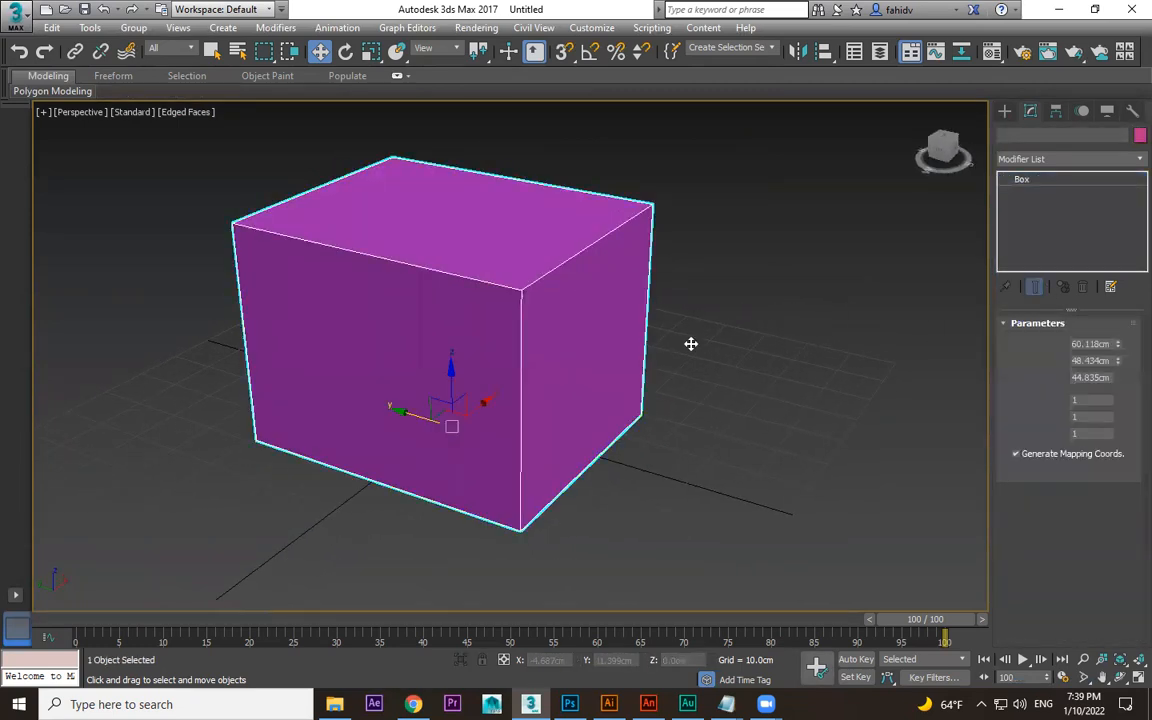
pyautogui.moveTo(1118, 401); pyautogui.dragTo(1124, 337)
pyautogui.hotkey('ctrl', 'z')
pyautogui.hotkey('ctrl', 'z')
pyautogui.hotkey('ctrl', 'z')
pyautogui.hotkey('ctrl', 'z')
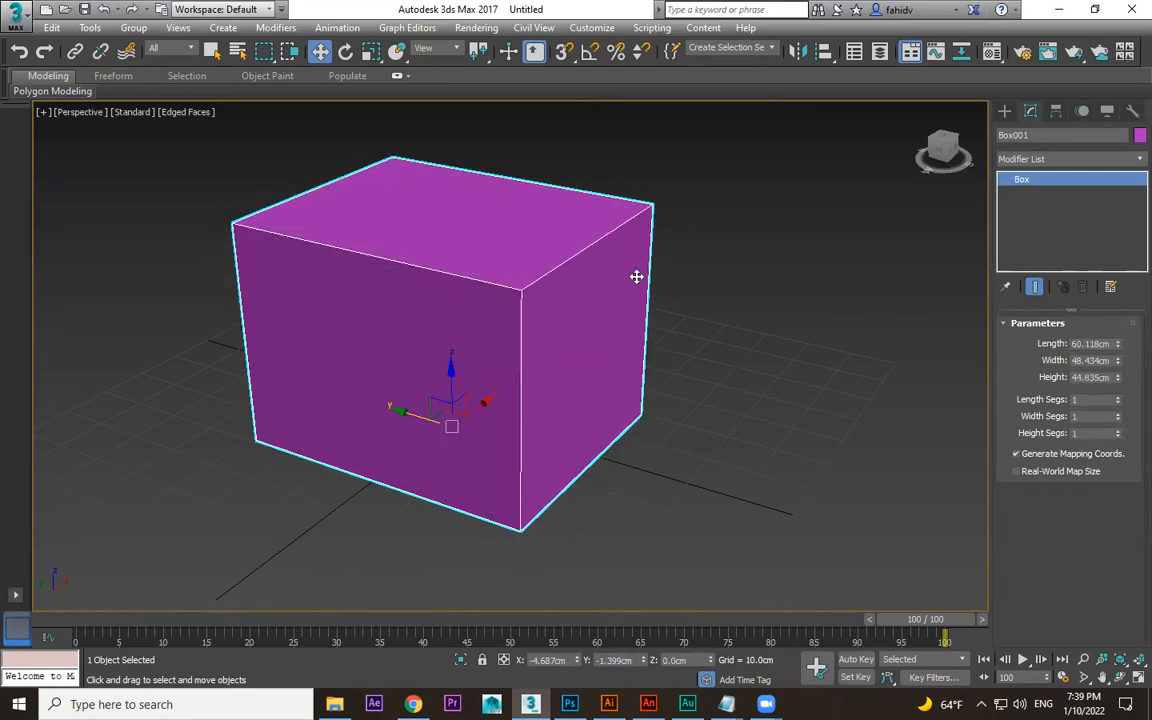
# Convert the purple box to an Editable Poly and enter its Vertex sub-object level.
pyautogui.rightClick(637, 275)
pyautogui.moveTo(706, 452)
pyautogui.click(806, 461)
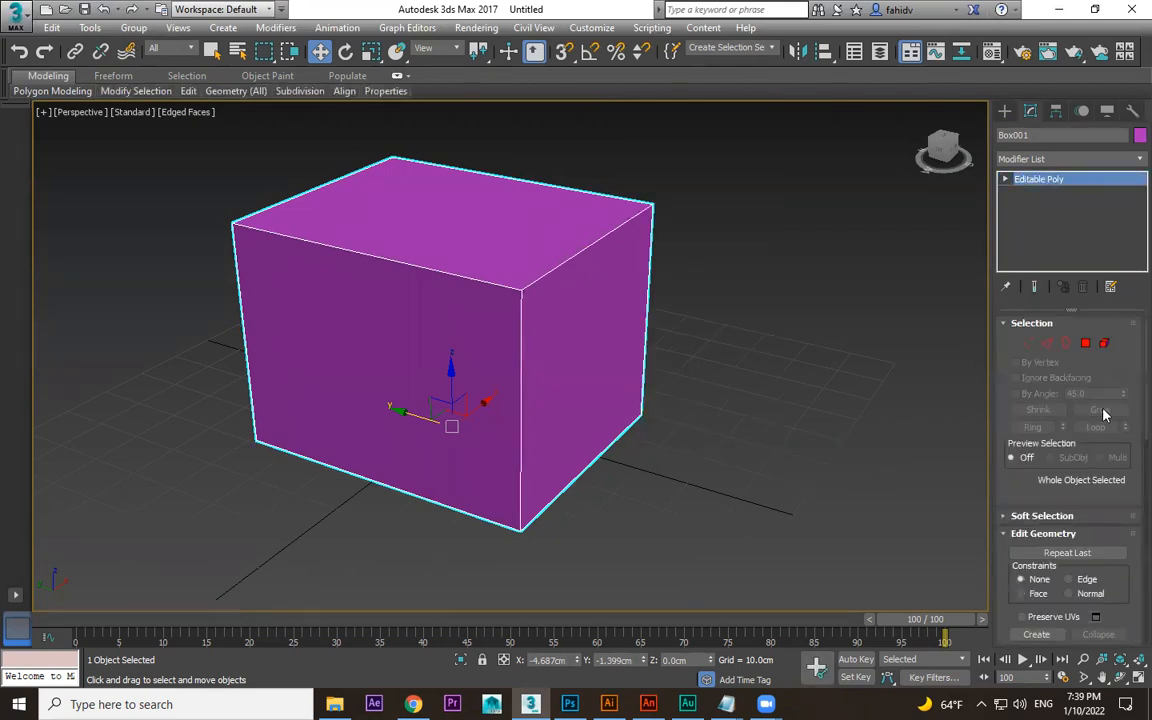
pyautogui.click(1004, 179)
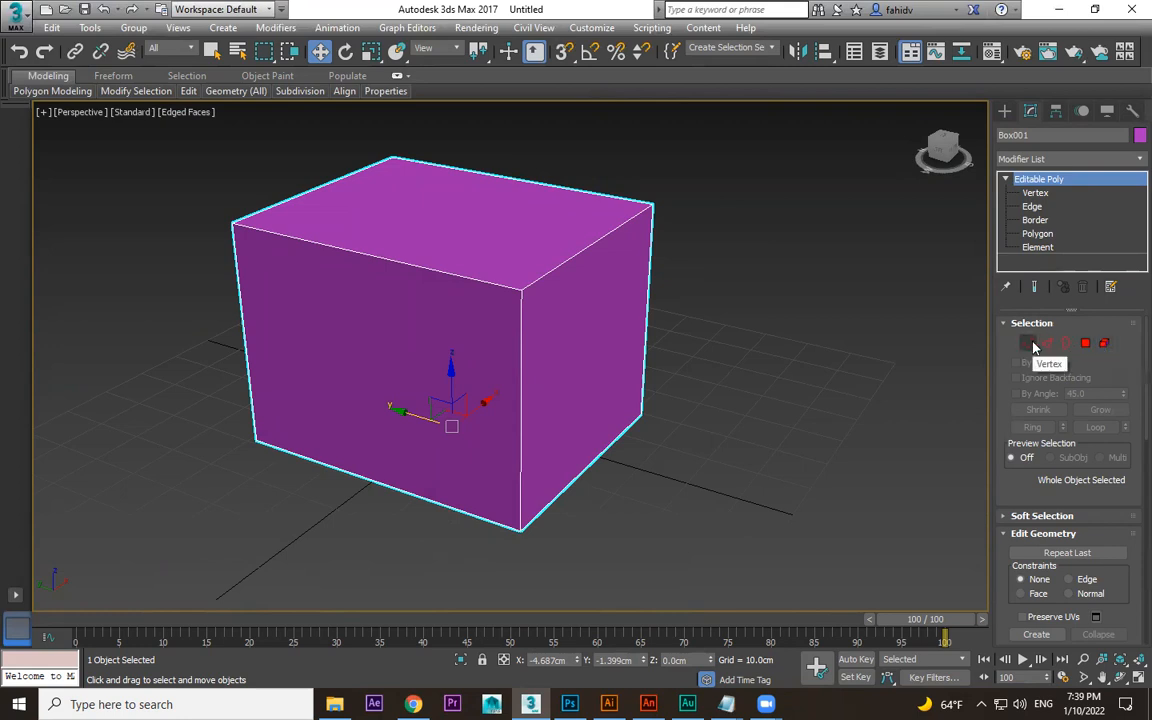
pyautogui.click(1036, 193)
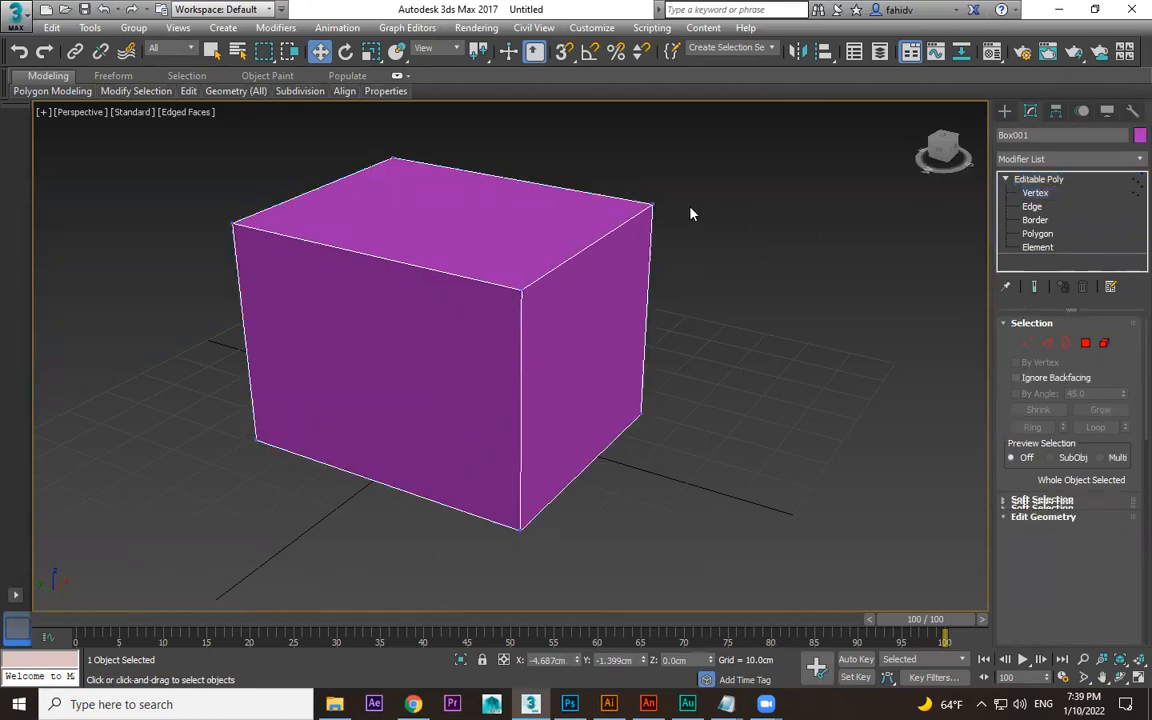
# Try moving single top corner vertices of the box and a pair of top vertices, undoing the moves.
pyautogui.click(652, 204)
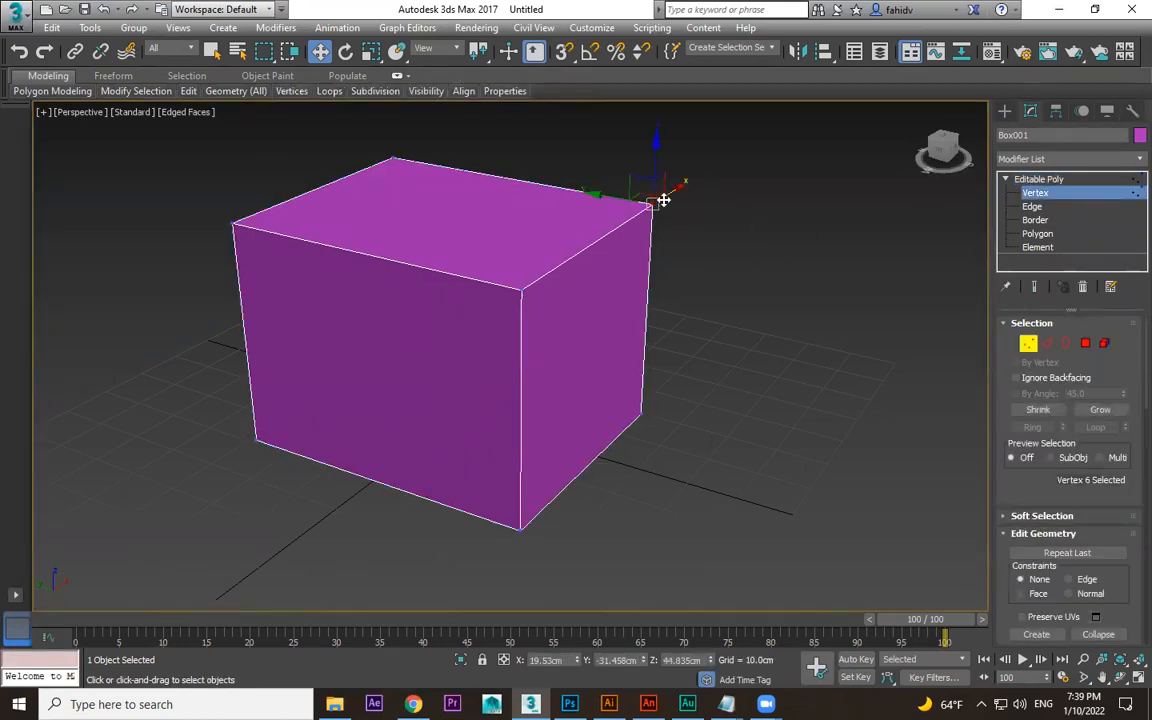
pyautogui.moveTo(655, 202); pyautogui.dragTo(699, 256)
pyautogui.hotkey('ctrl', 'z')
pyautogui.moveTo(529, 279); pyautogui.dragTo(489, 424)
pyautogui.hotkey('ctrl', 'z')
pyautogui.keyDown('alt'); pyautogui.moveTo(574, 308); pyautogui.dragTo(636, 292, button='middle'); pyautogui.keyUp('alt')
pyautogui.moveTo(630, 169); pyautogui.dragTo(503, 310)
pyautogui.moveTo(481, 234); pyautogui.dragTo(537, 264)
# At Edge level, select one long top edge of the box and try moving it, restoring its position.
pyautogui.press('2')
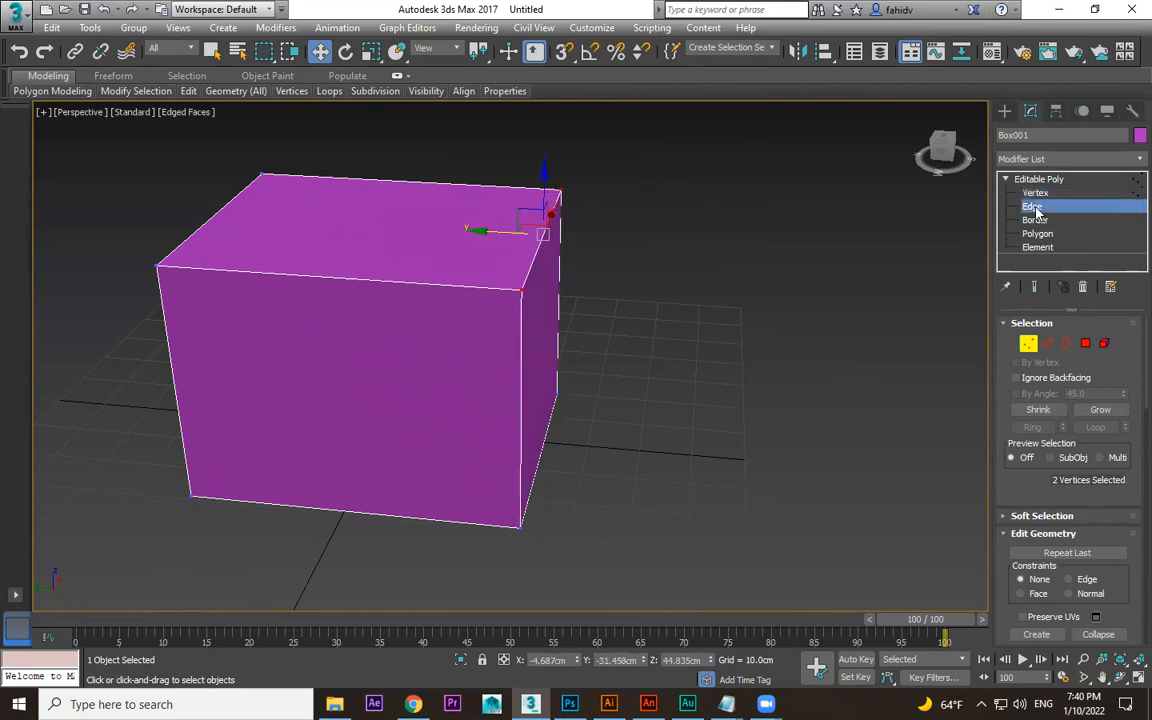
pyautogui.click(433, 294)
pyautogui.keyDown('alt'); pyautogui.moveTo(399, 329); pyautogui.dragTo(360, 257, button='middle'); pyautogui.keyUp('alt')
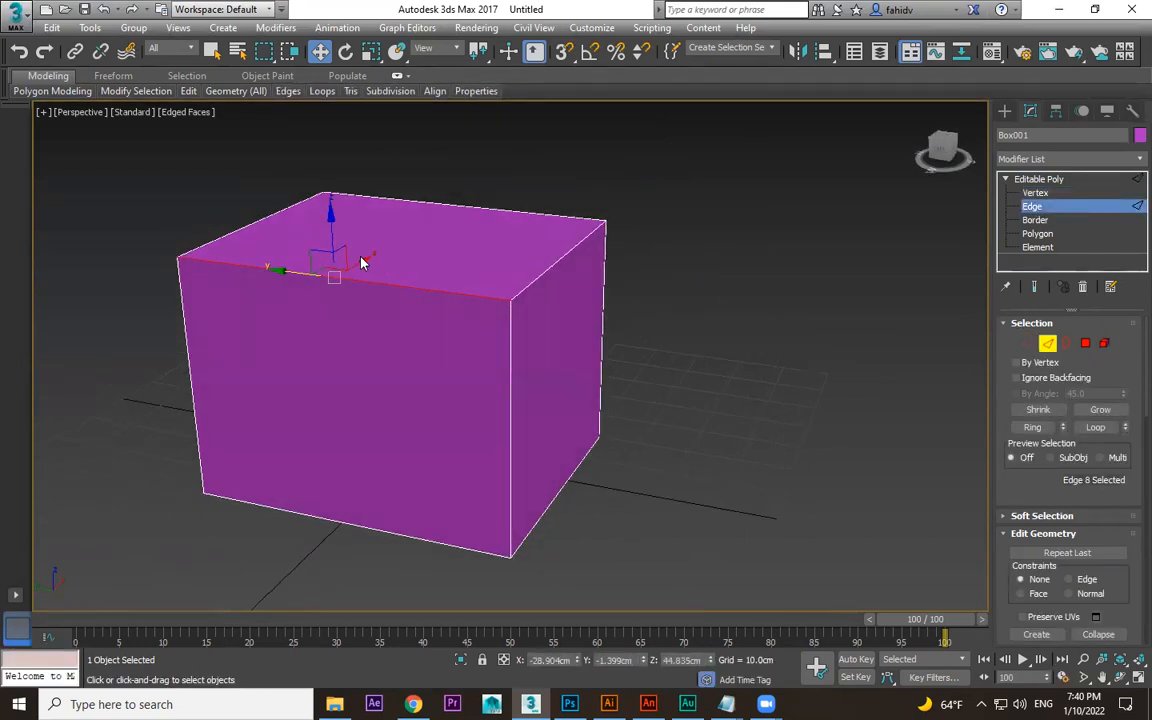
pyautogui.keyDown('alt'); pyautogui.moveTo(465, 298); pyautogui.dragTo(353, 342, button='middle'); pyautogui.keyUp('alt')
pyautogui.moveTo(353, 342); pyautogui.dragTo(360, 200)
pyautogui.moveTo(386, 262); pyautogui.dragTo(380, 305)
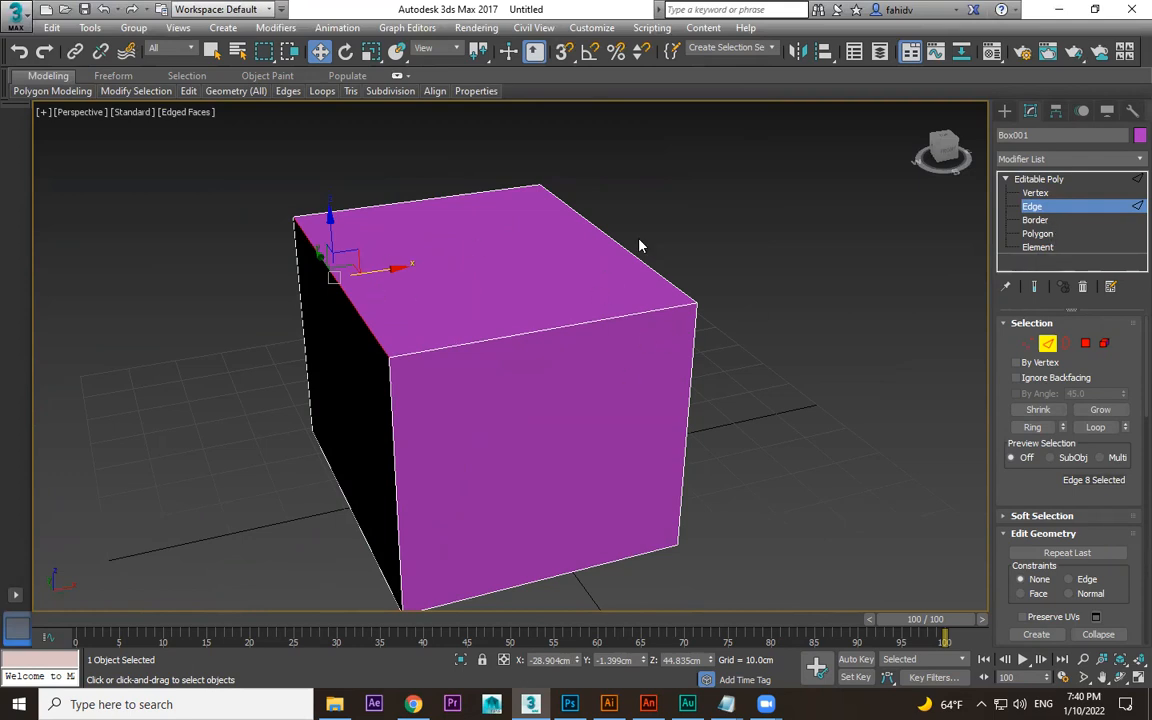
# At Polygon level, raise the box's top face to a height of about 50.5 cm and move the front face inward.
pyautogui.click(1035, 192)
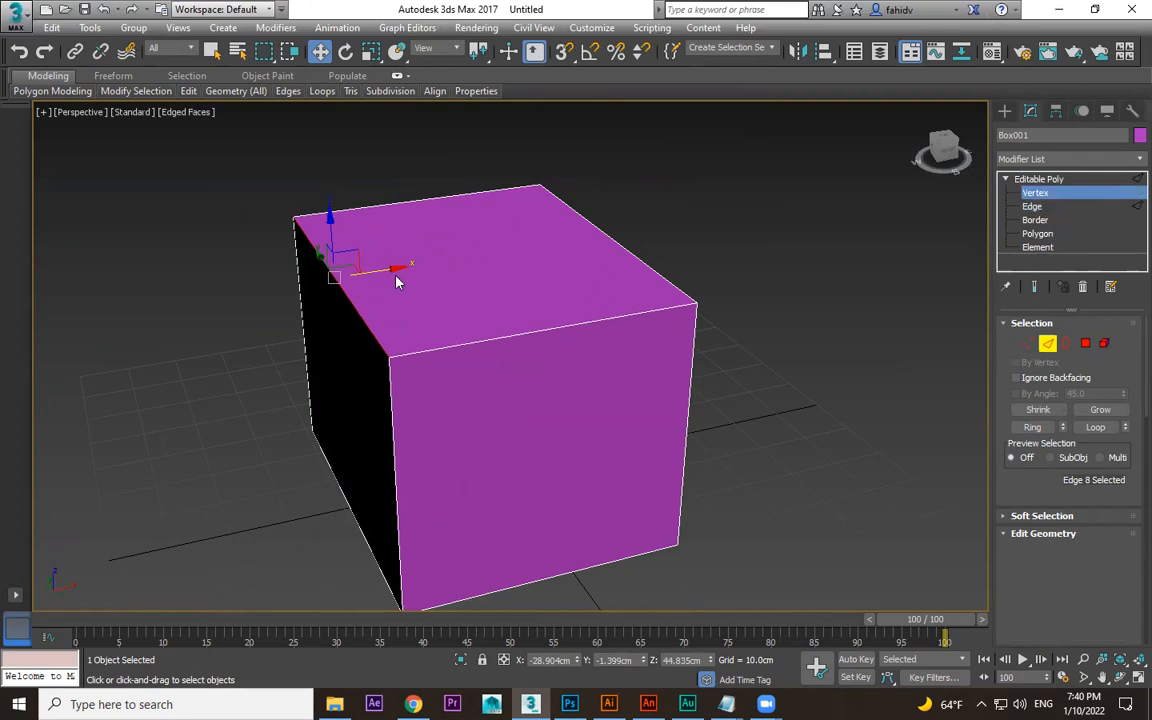
pyautogui.click(1032, 206)
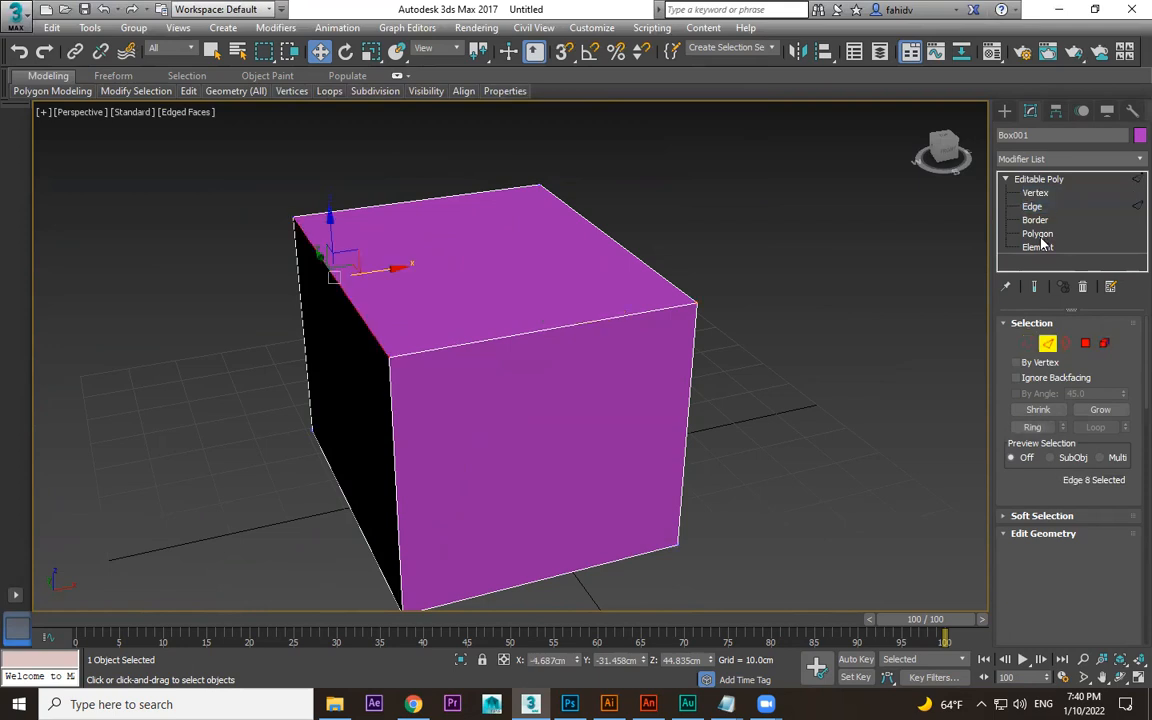
pyautogui.click(1038, 233)
pyautogui.click(519, 275)
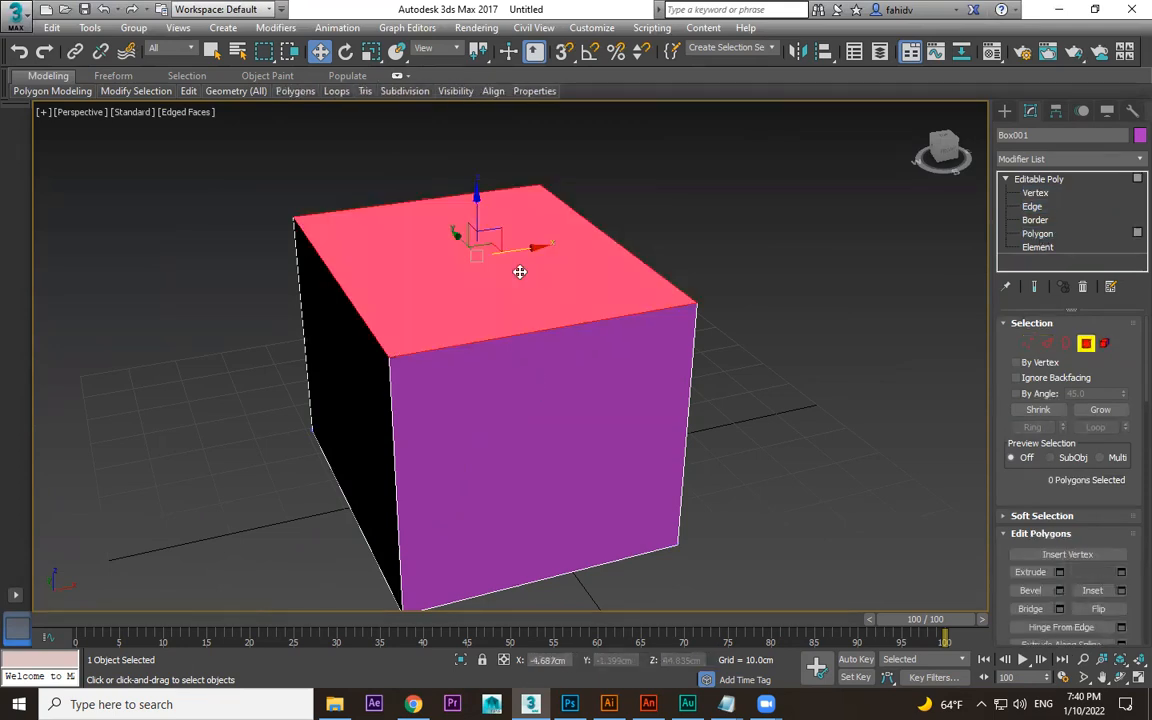
pyautogui.moveTo(475, 205); pyautogui.dragTo(497, 175)
pyautogui.click(527, 421)
pyautogui.moveTo(527, 421); pyautogui.dragTo(525, 326)
# Select the box's top face and try moving it freely, and undo the move.
pyautogui.click(505, 209)
pyautogui.moveTo(462, 204); pyautogui.dragTo(520, 265)
pyautogui.hotkey('ctrl', 'z')
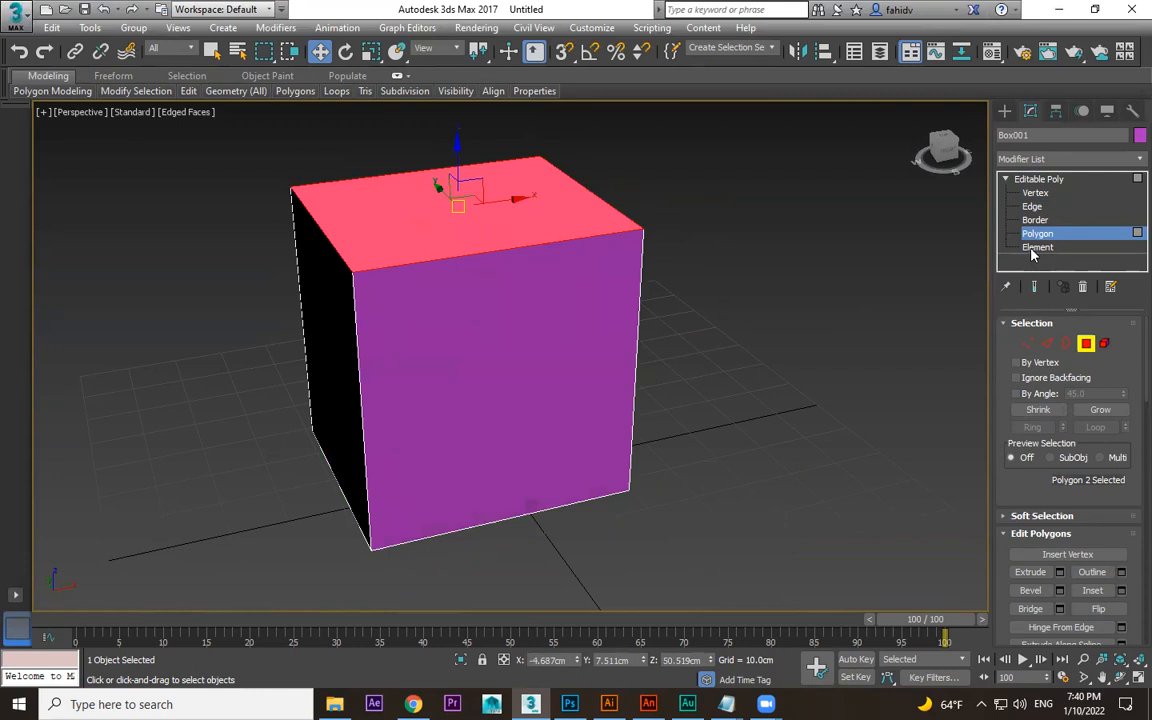
# At Element level, select the entire box mesh and move it partly below the grid.
pyautogui.click(1036, 247)
pyautogui.moveTo(480, 228); pyautogui.dragTo(525, 316)
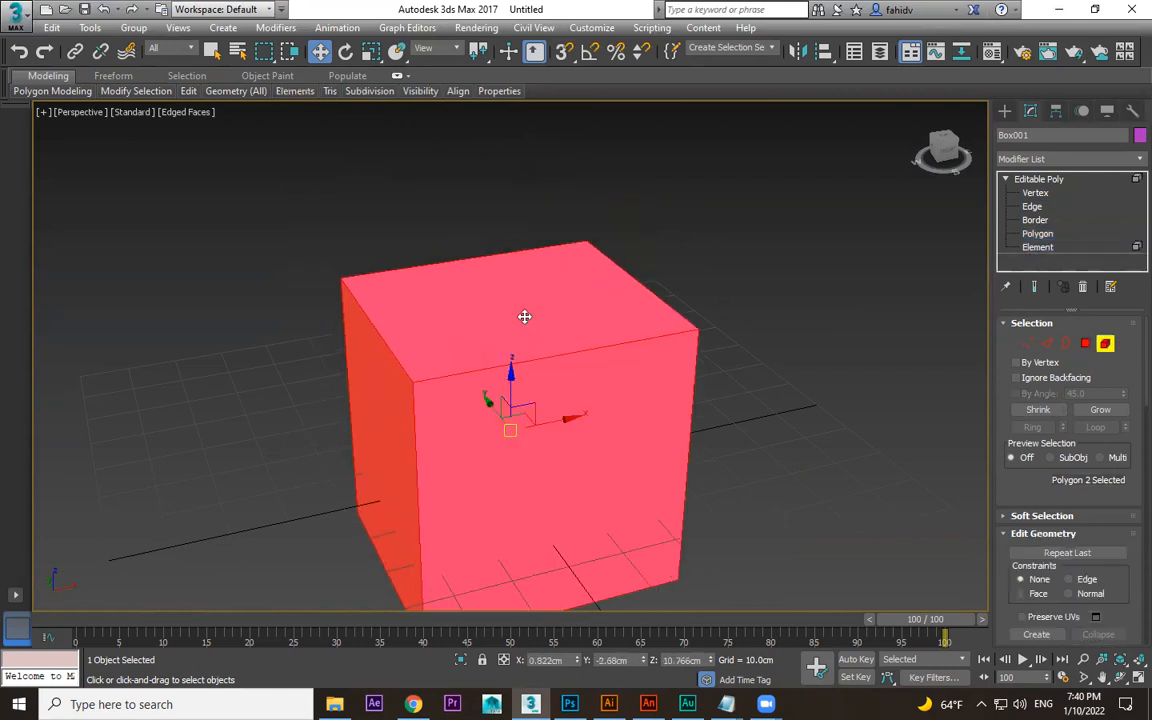
pyautogui.moveTo(696, 470); pyautogui.dragTo(671, 448, button='middle')
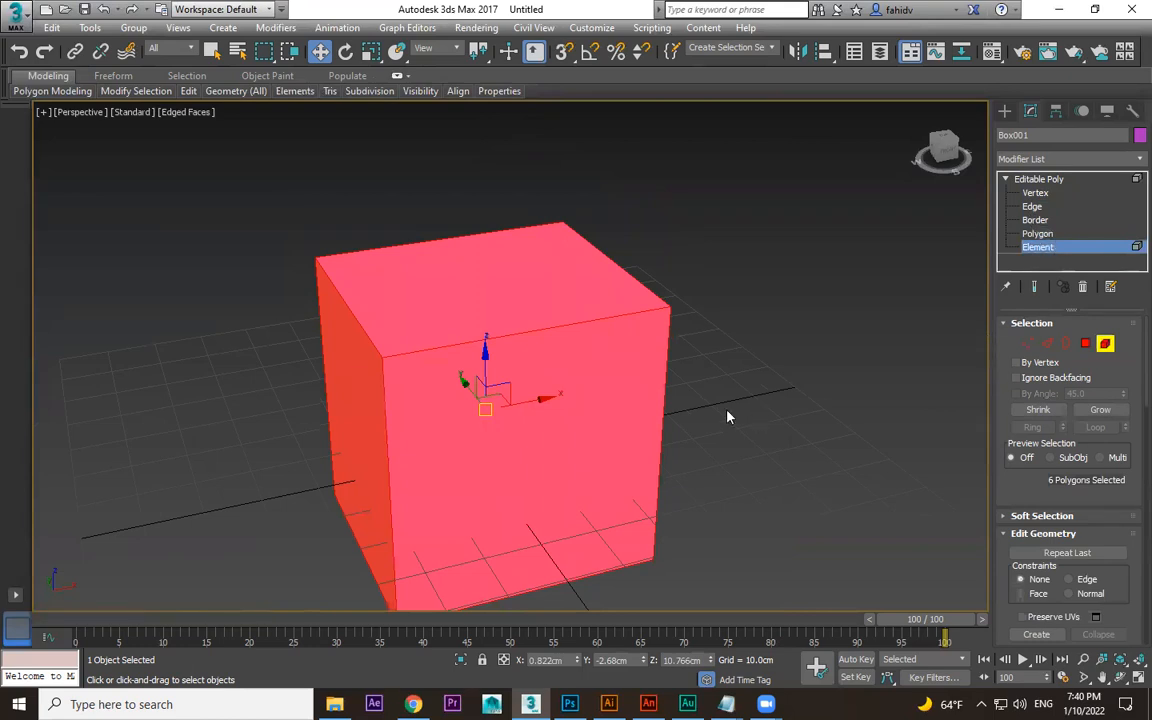
# Delete the box and draw a large Standard Primitives sphere near the middle of the grid.
pyautogui.click(1006, 113)
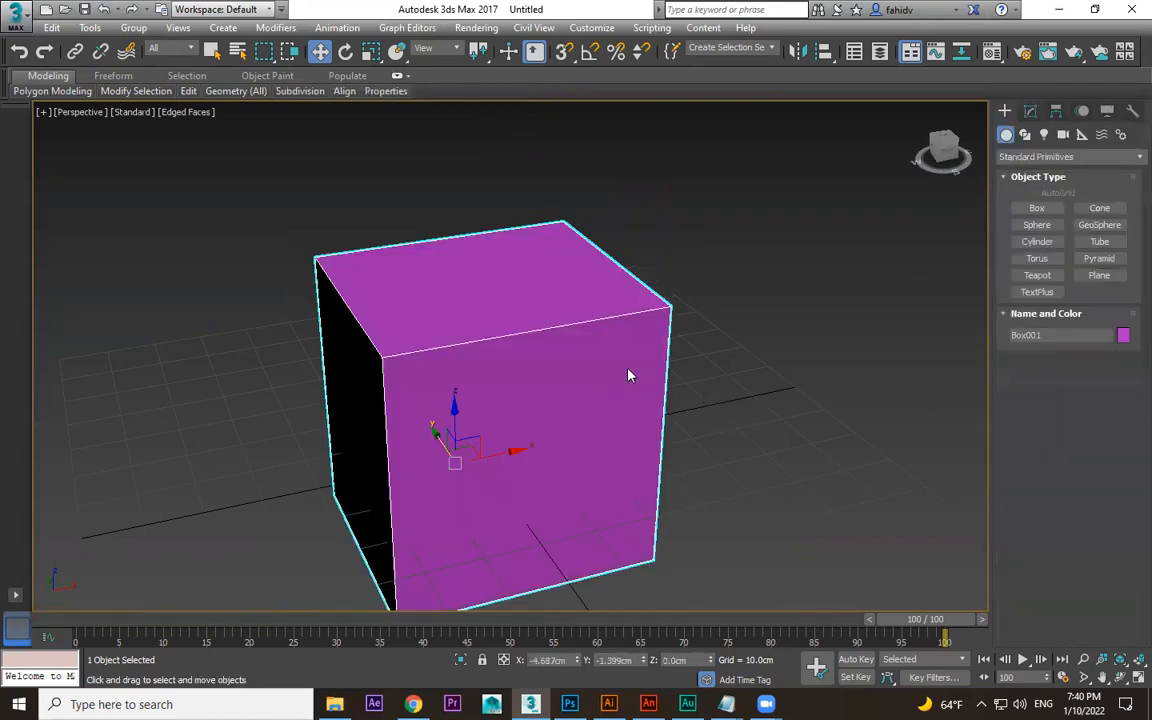
pyautogui.press('Delete')
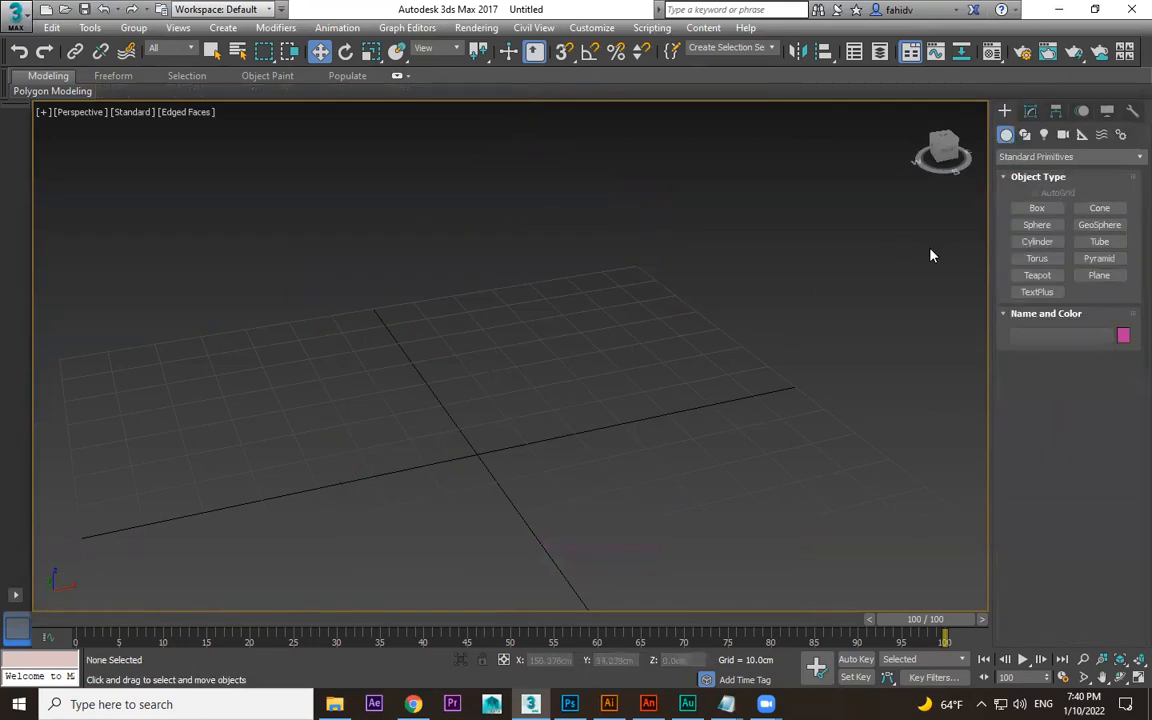
pyautogui.click(1041, 230)
pyautogui.moveTo(511, 378); pyautogui.dragTo(598, 491)
pyautogui.press('w')
# Convert the sphere to an Editable Poly and expand its list of sub-object levels.
pyautogui.rightClick(648, 290)
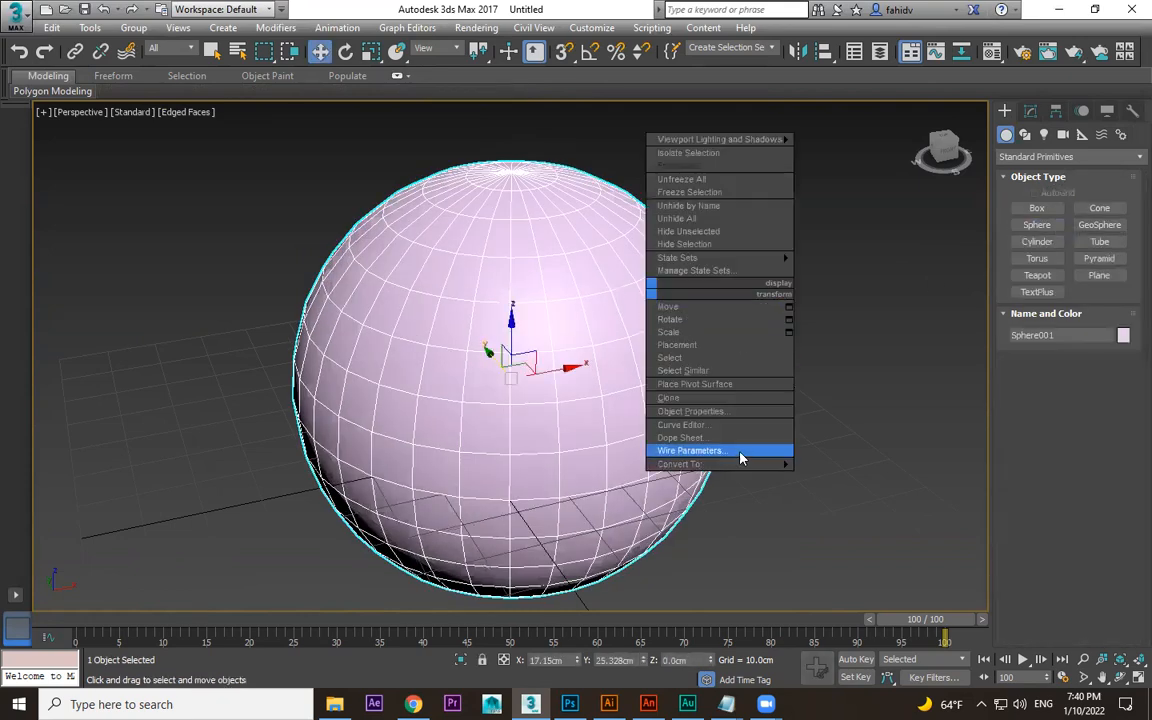
pyautogui.moveTo(745, 464)
pyautogui.click(836, 478)
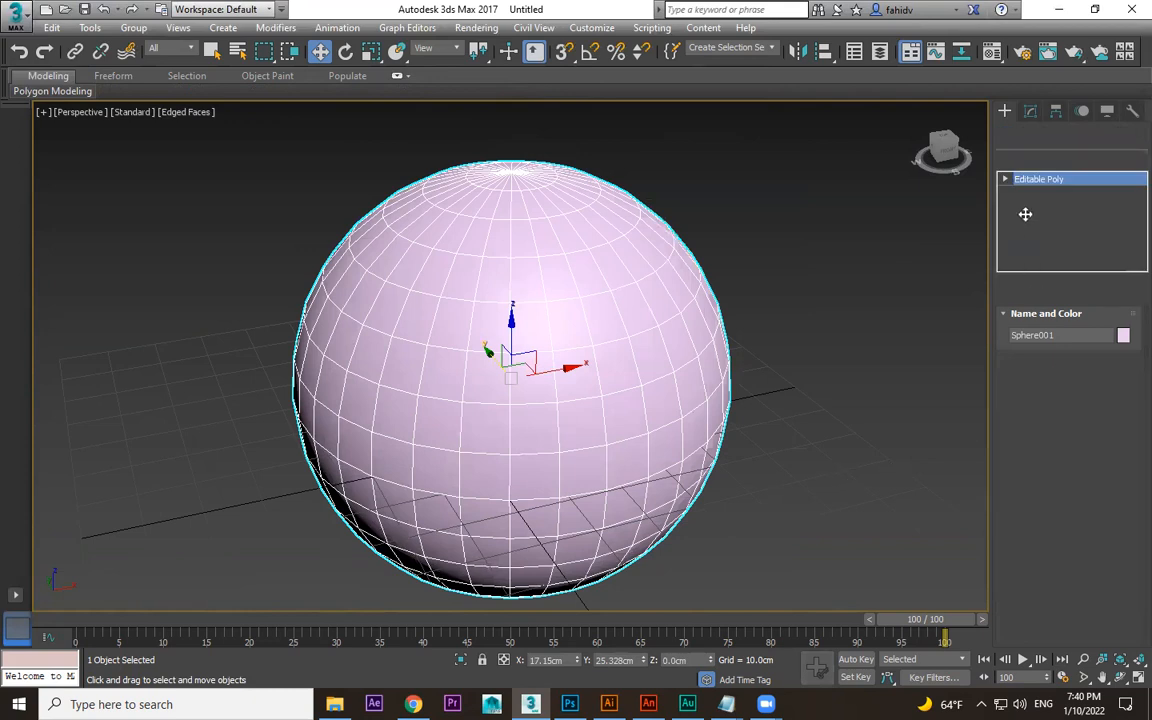
pyautogui.click(1005, 179)
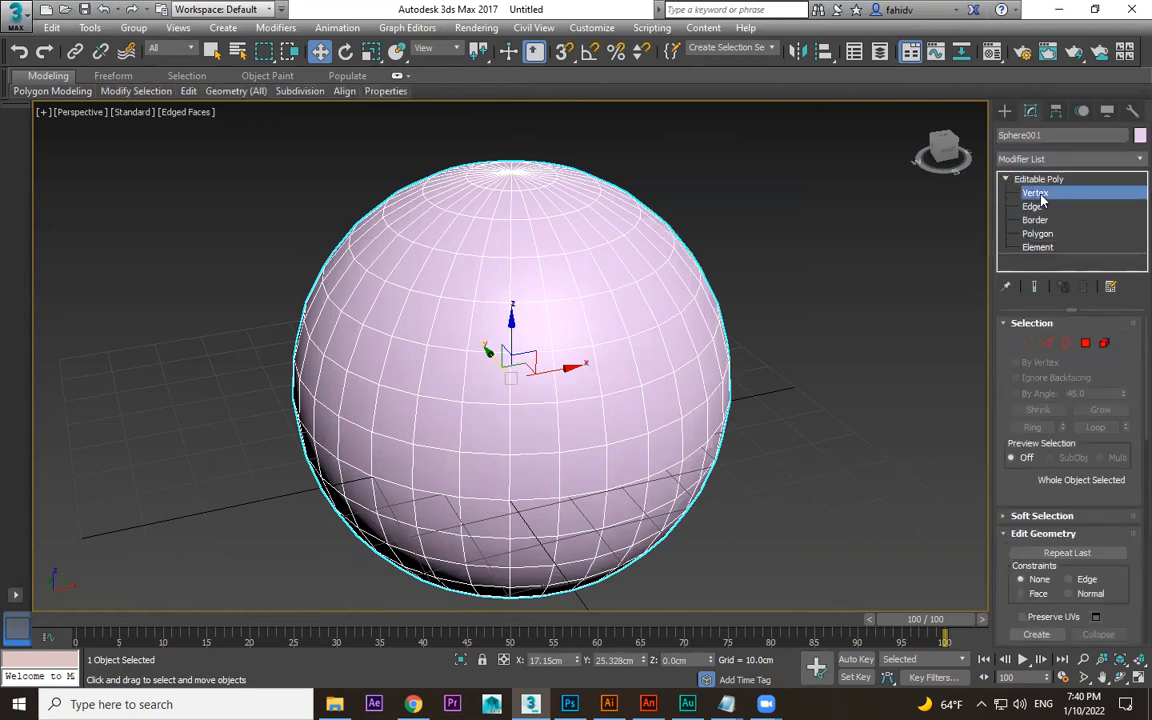
# Try moving a group of vertices on the sphere's upper side, undo it, and select a single edge at Edge level.
pyautogui.moveTo(584, 315); pyautogui.dragTo(738, 160)
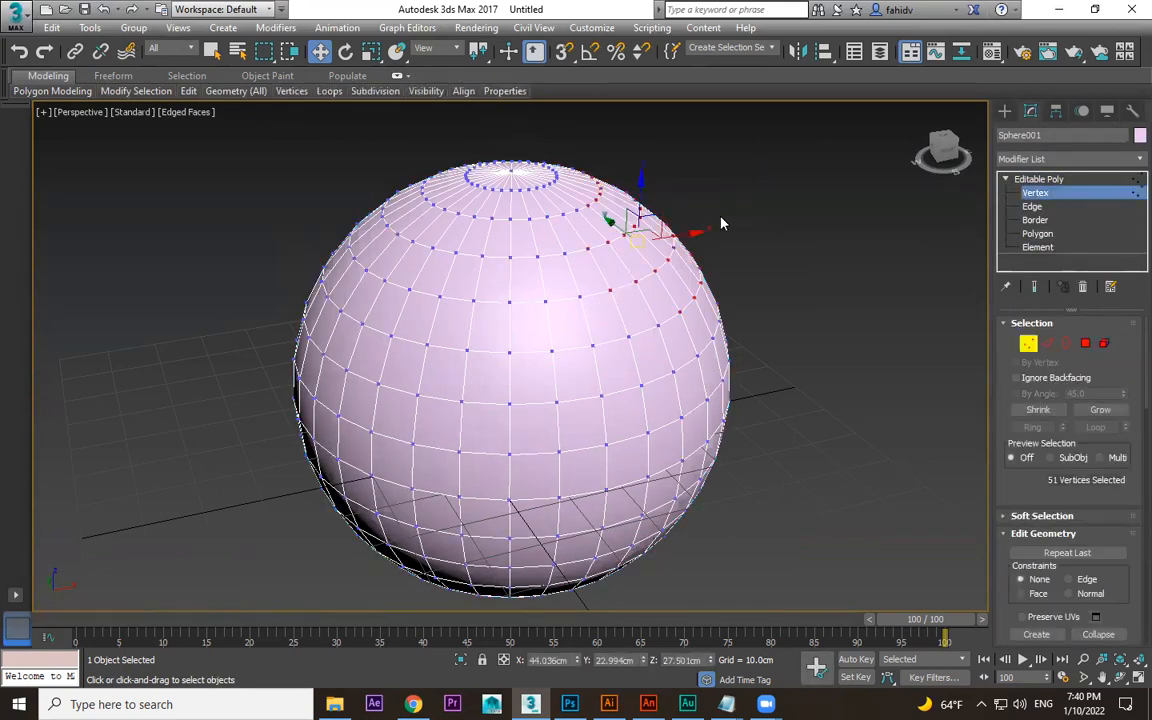
pyautogui.moveTo(640, 222); pyautogui.dragTo(721, 188)
pyautogui.hotkey('ctrl', 'z')
pyautogui.click(1034, 207)
pyautogui.click(588, 330)
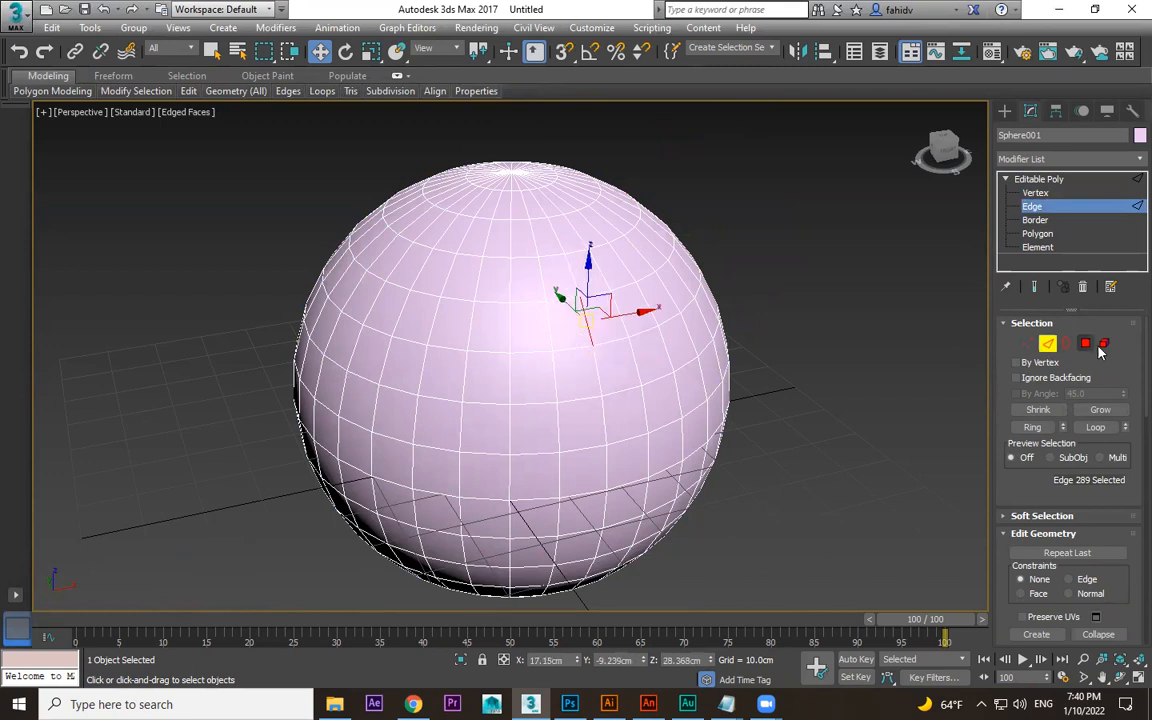
# At Polygon level, select a row of nine adjacent polygons across the sphere's upper front, try moving them, and undo the move.
pyautogui.click(1088, 346)
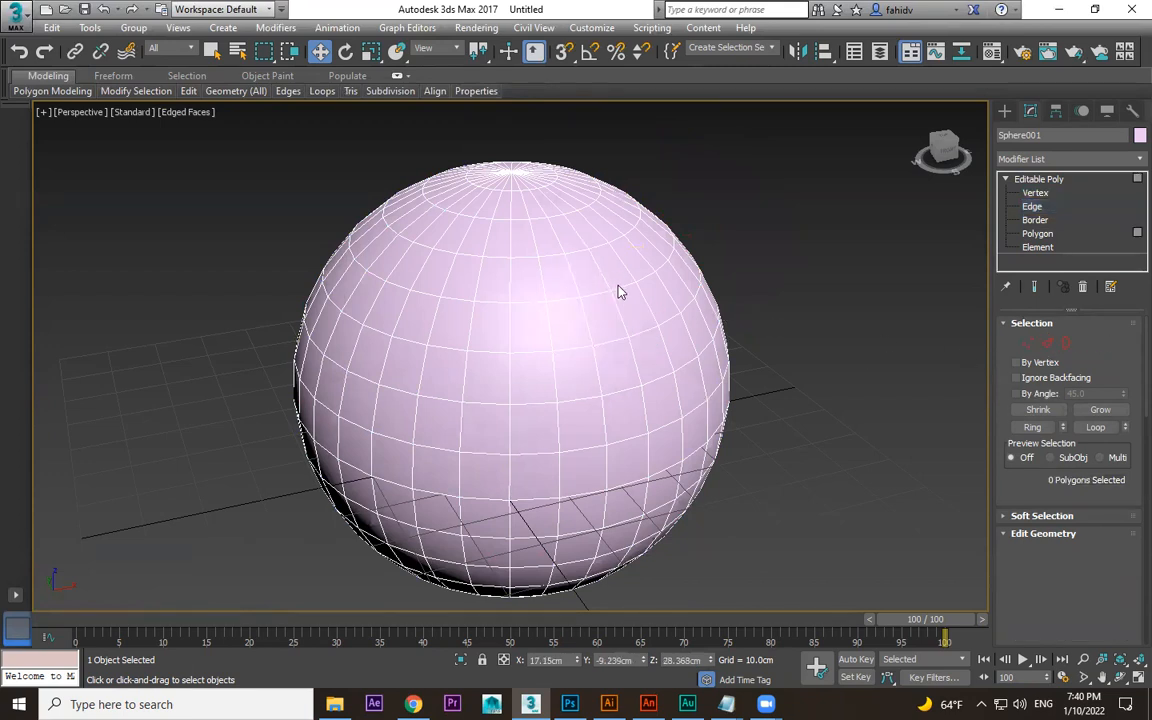
pyautogui.click(612, 272)
pyautogui.keyDown('ctrl'); pyautogui.click(588, 276); pyautogui.keyUp('ctrl')
pyautogui.keyDown('ctrl'); pyautogui.click(509, 278); pyautogui.keyUp('ctrl')
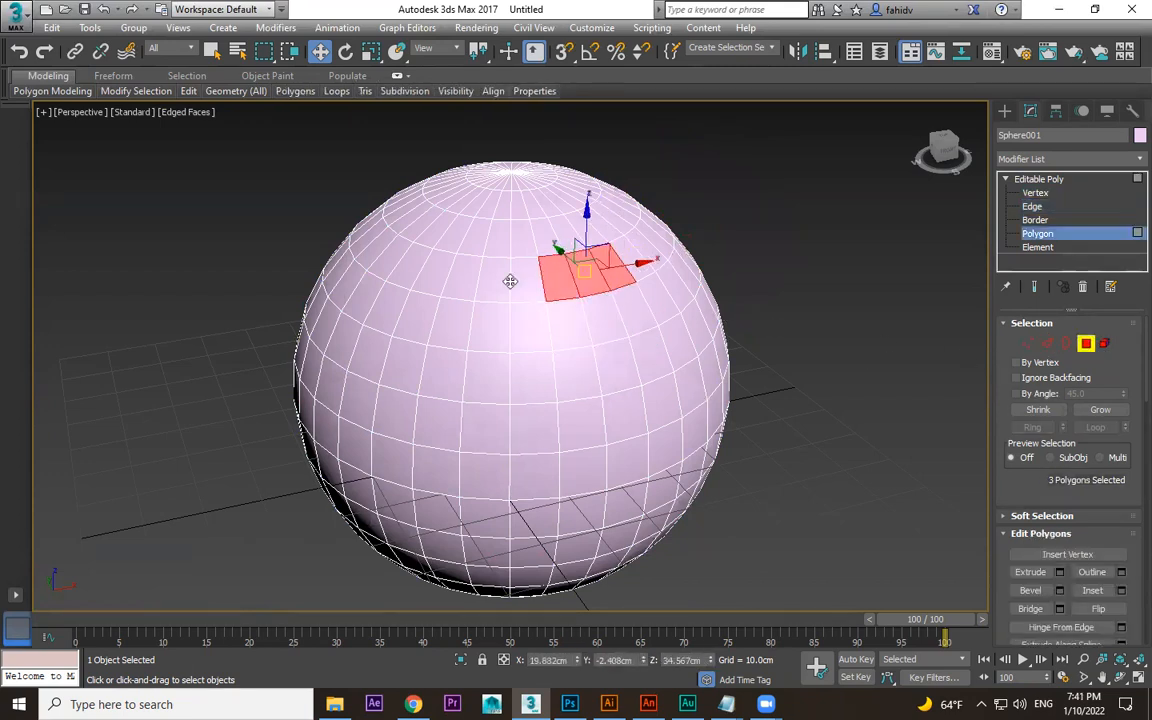
pyautogui.keyDown('ctrl'); pyautogui.click(481, 275); pyautogui.keyUp('ctrl')
pyautogui.keyDown('ctrl'); pyautogui.click(453, 255); pyautogui.keyUp('ctrl')
pyautogui.keyDown('ctrl'); pyautogui.click(420, 262); pyautogui.keyUp('ctrl')
pyautogui.keyDown('ctrl'); pyautogui.click(415, 262); pyautogui.keyUp('ctrl')
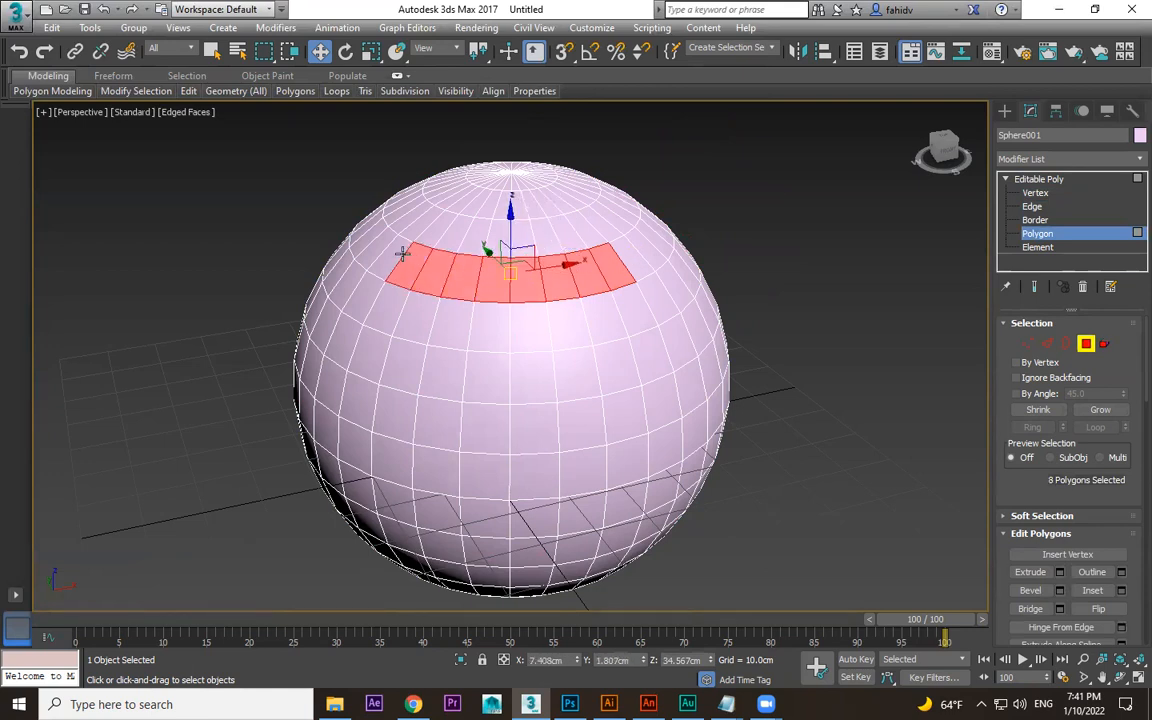
pyautogui.keyDown('ctrl'); pyautogui.click(400, 253); pyautogui.keyUp('ctrl')
pyautogui.moveTo(498, 215); pyautogui.dragTo(712, 213)
pyautogui.hotkey('ctrl', 'z')
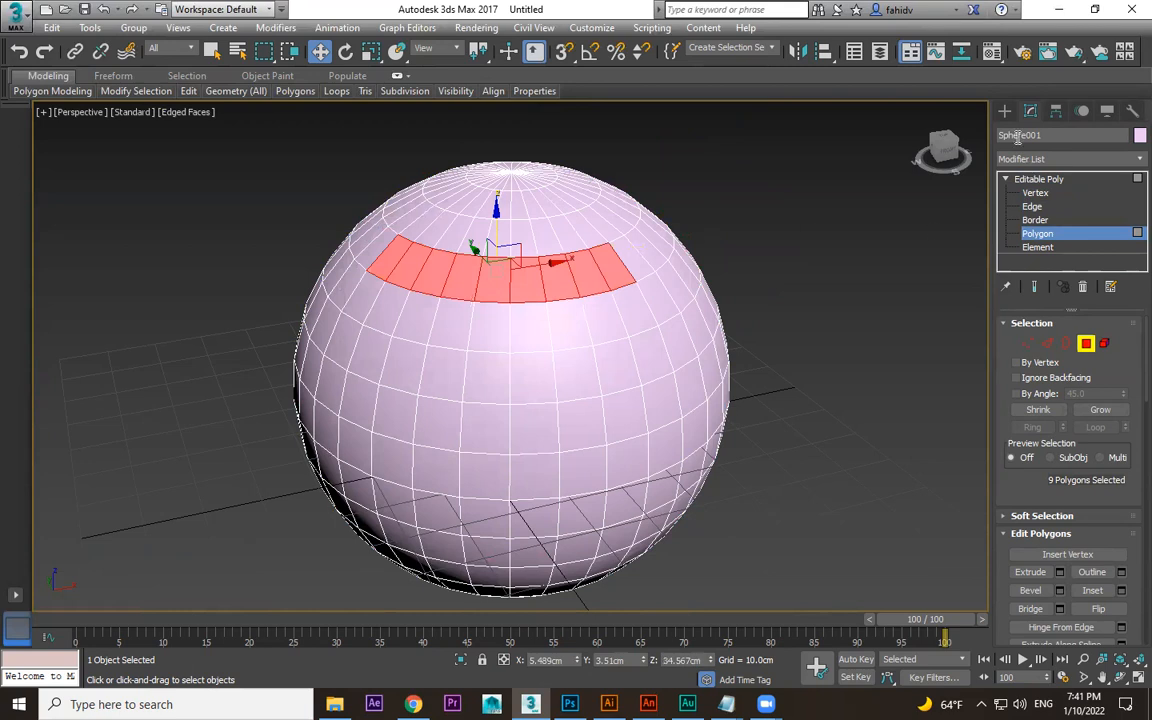